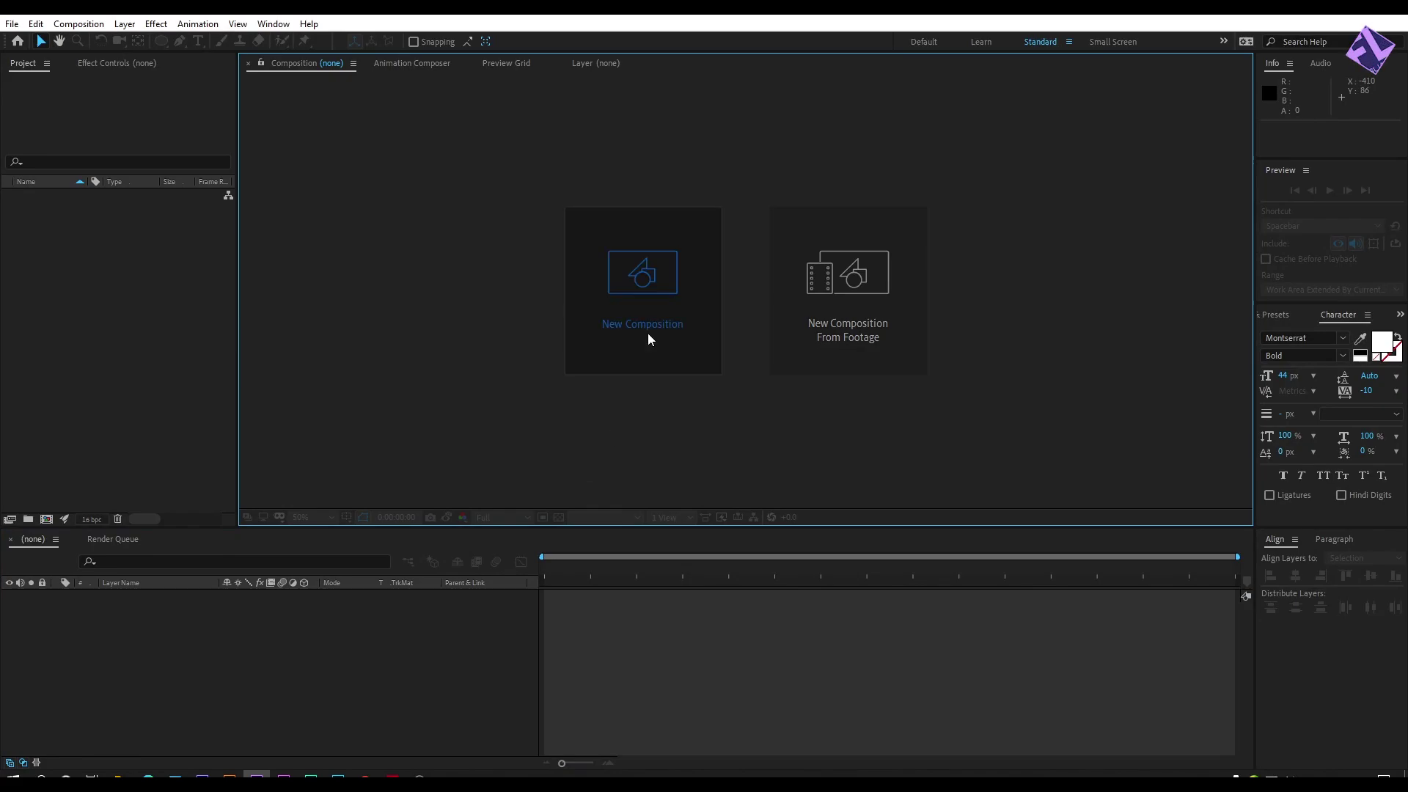
Step: Set up a new composition named "Logo Animation" at 1920 × 1080 px, 29.97 fps, with a six-second duration
click(647, 336)
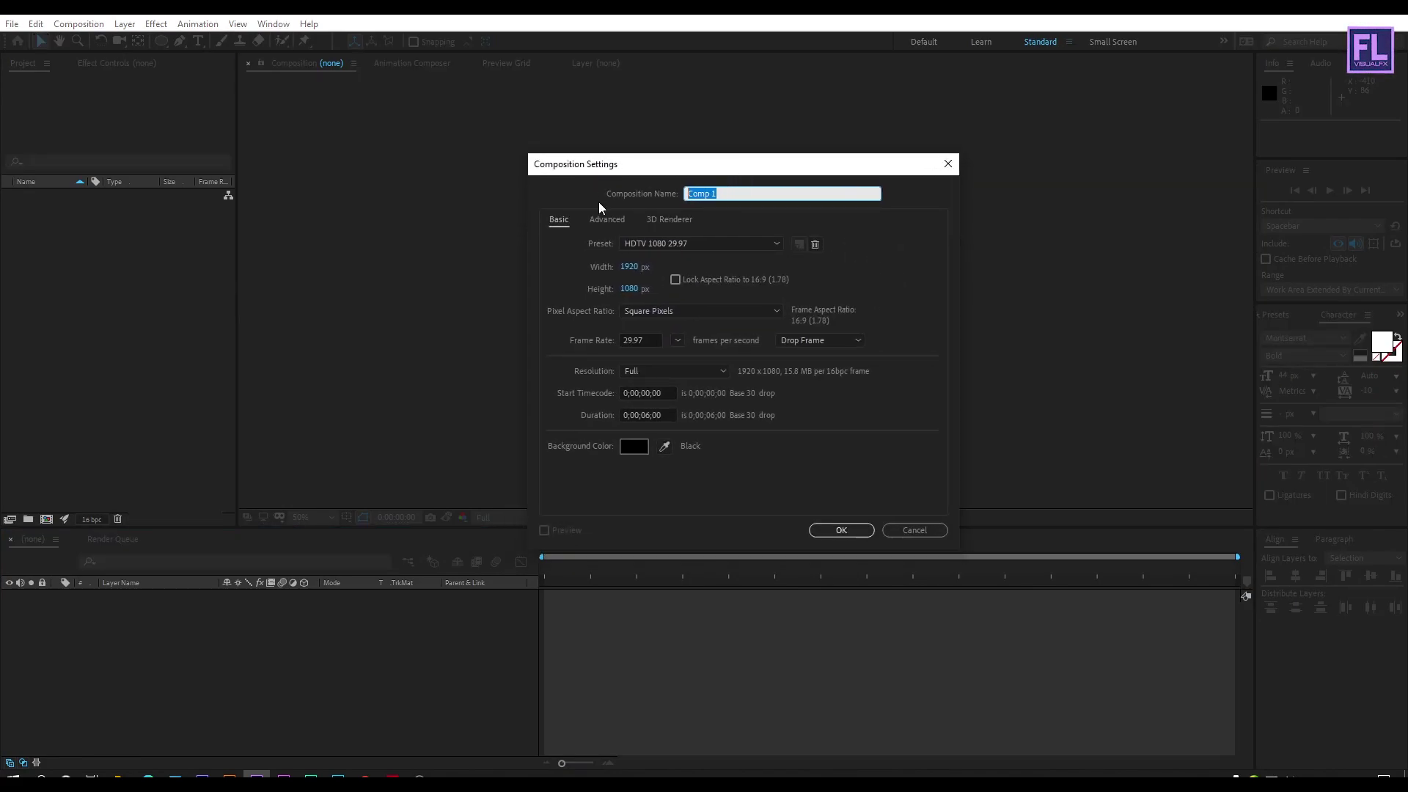
text(Logo Animation)
click(628, 268)
click(631, 289)
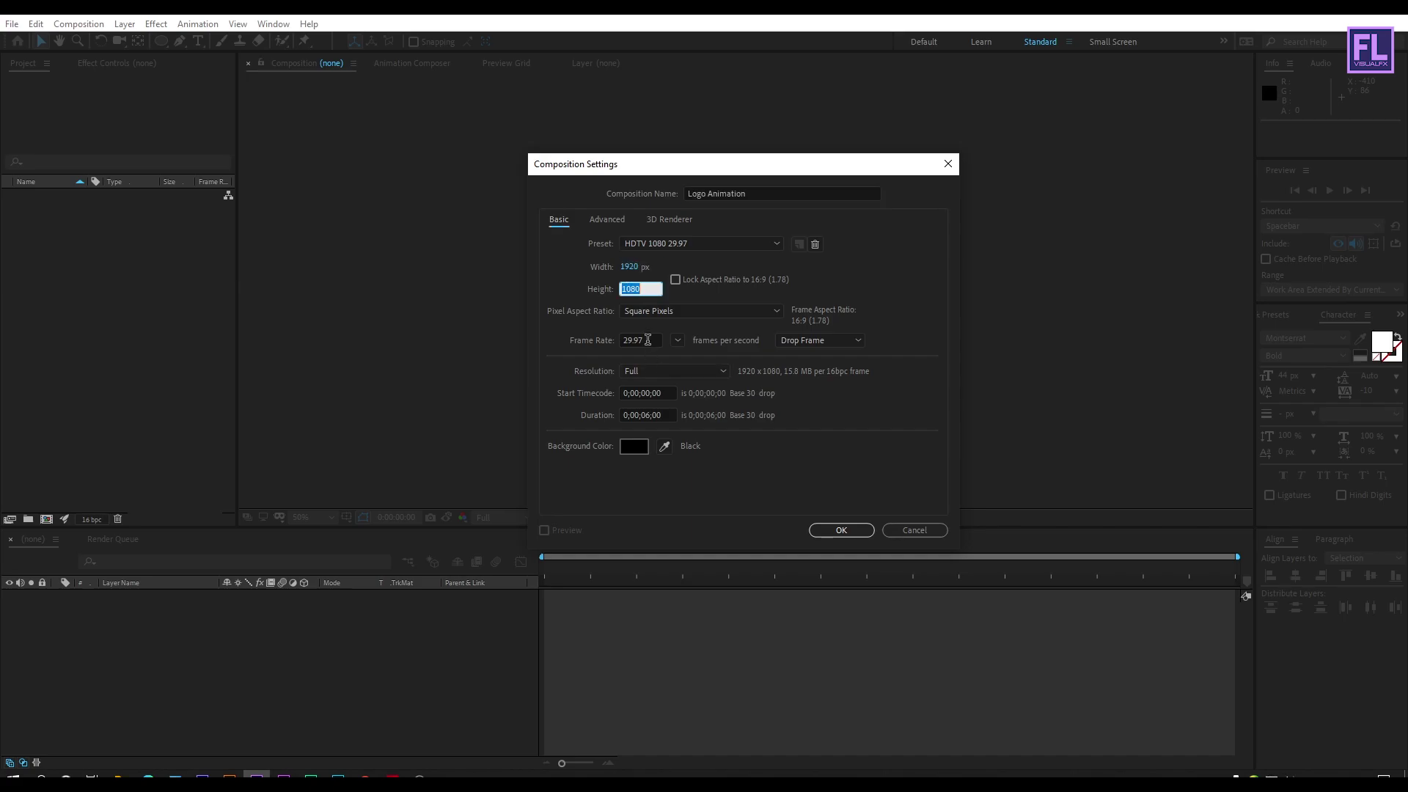
click(647, 339)
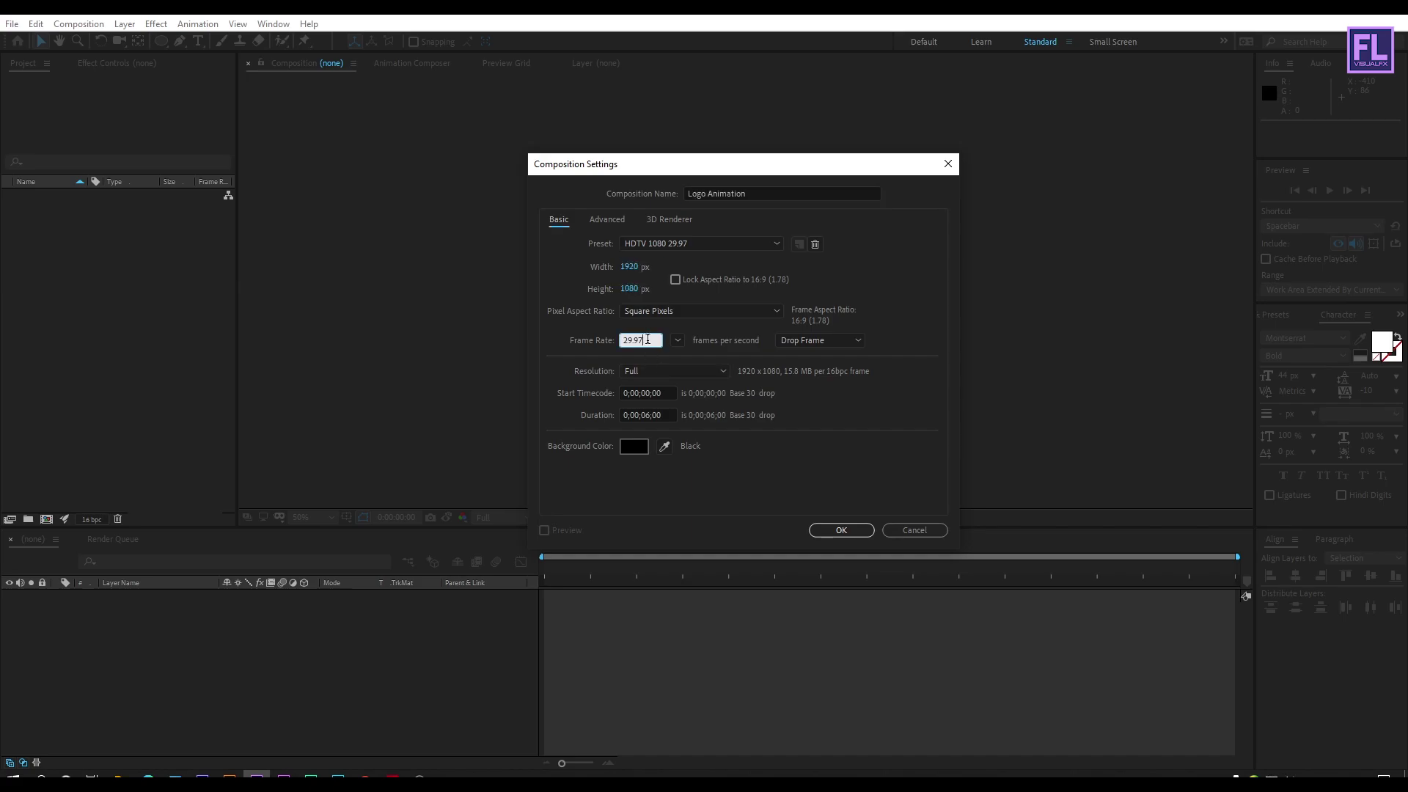
click(668, 415)
click(764, 454)
Step: Choose CINEMA 4D as the composition's 3D renderer and create the composition
click(667, 219)
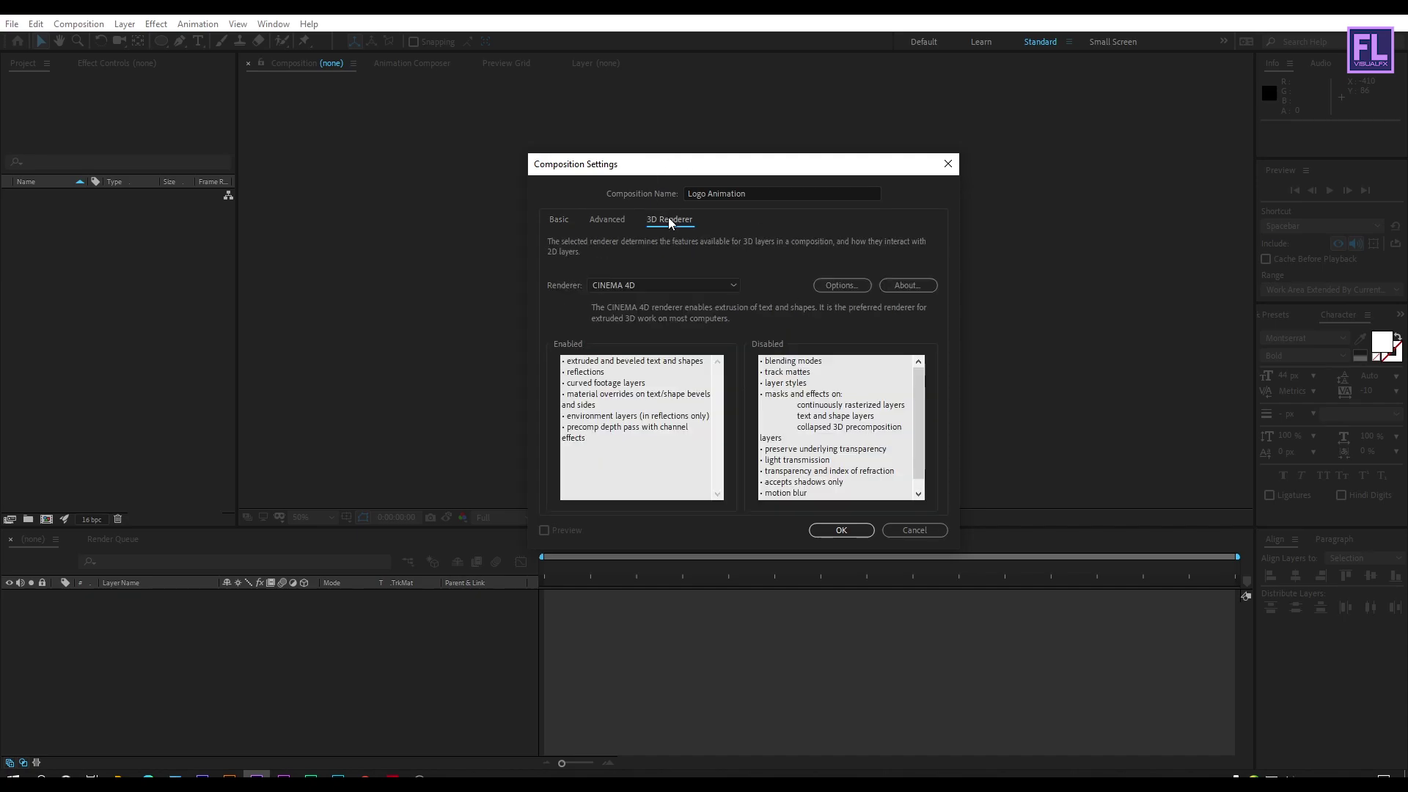
click(611, 284)
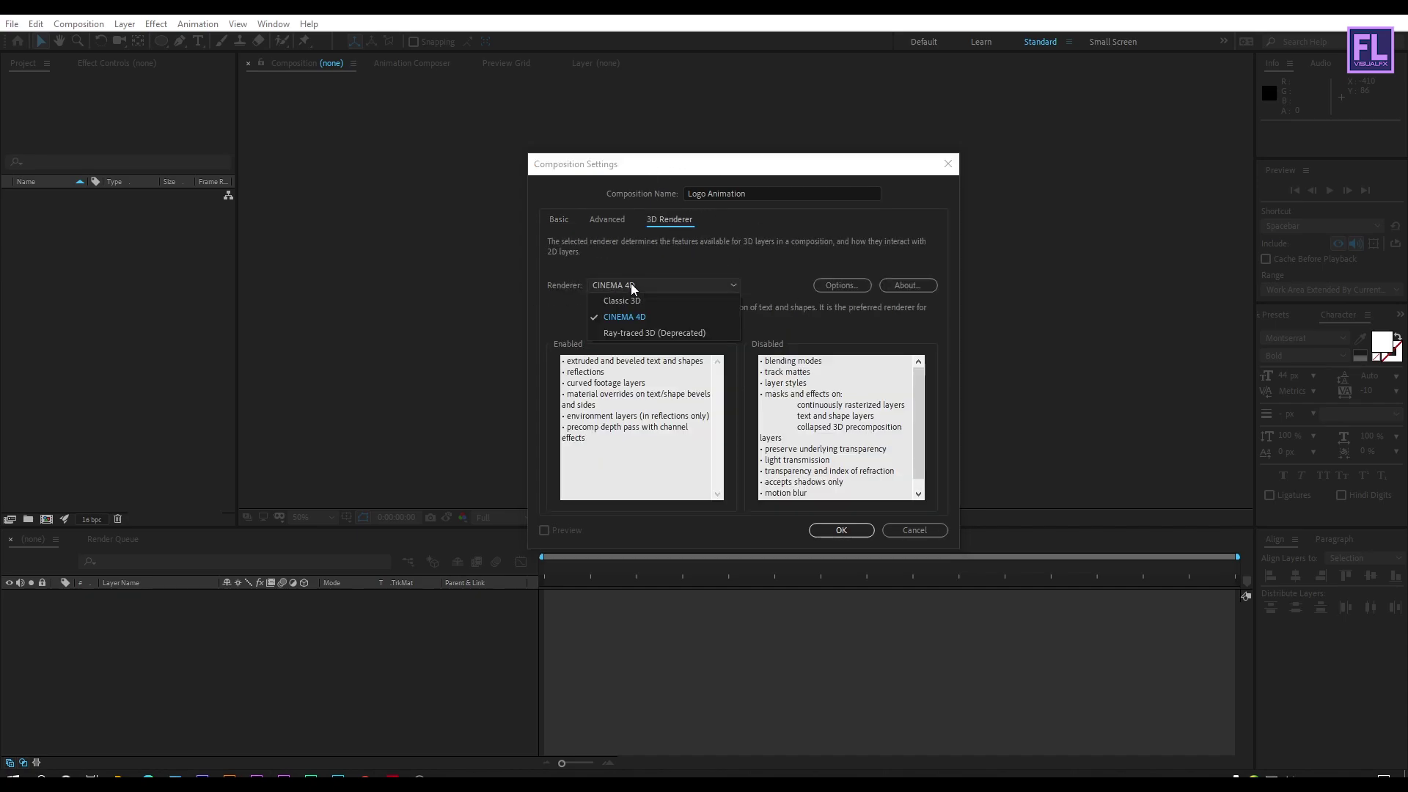
click(645, 313)
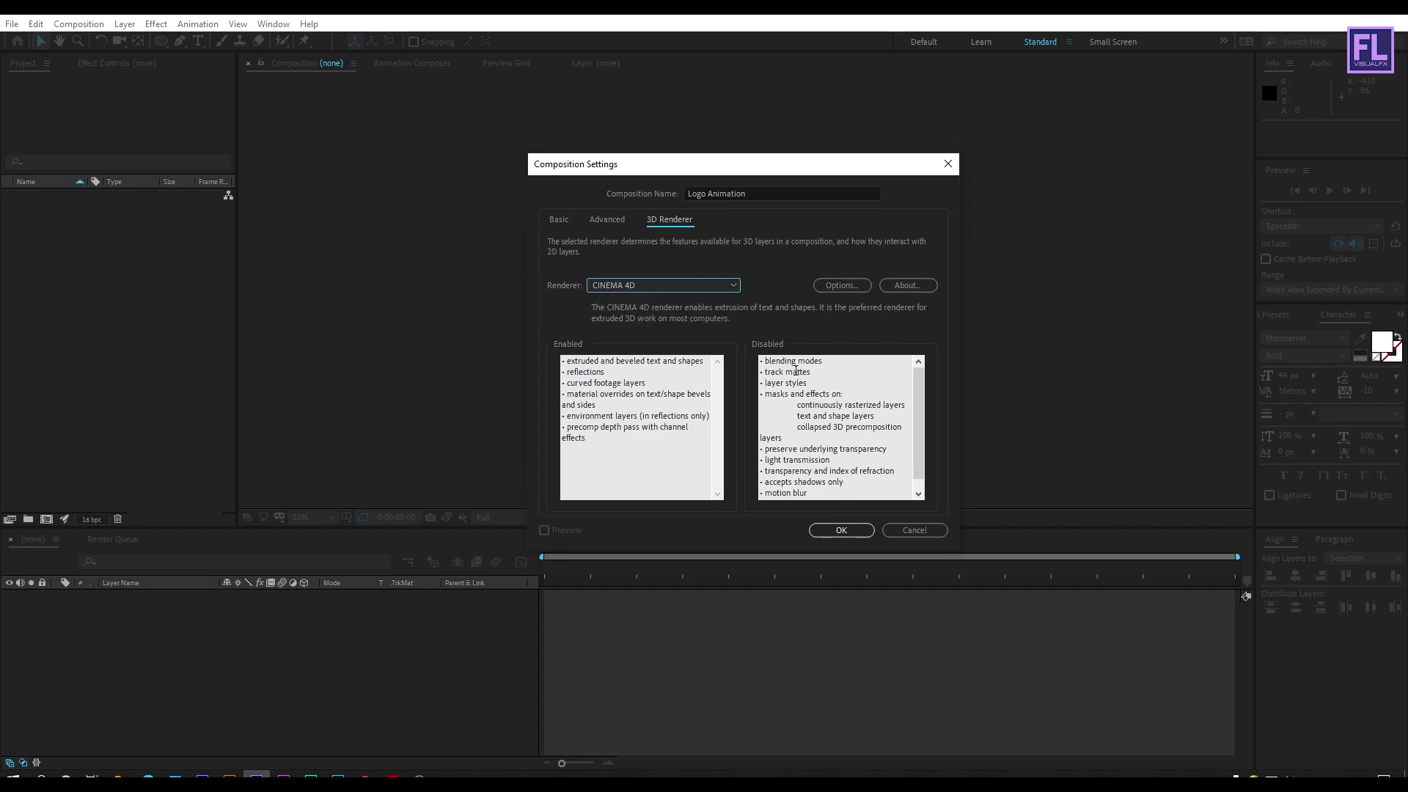
click(843, 528)
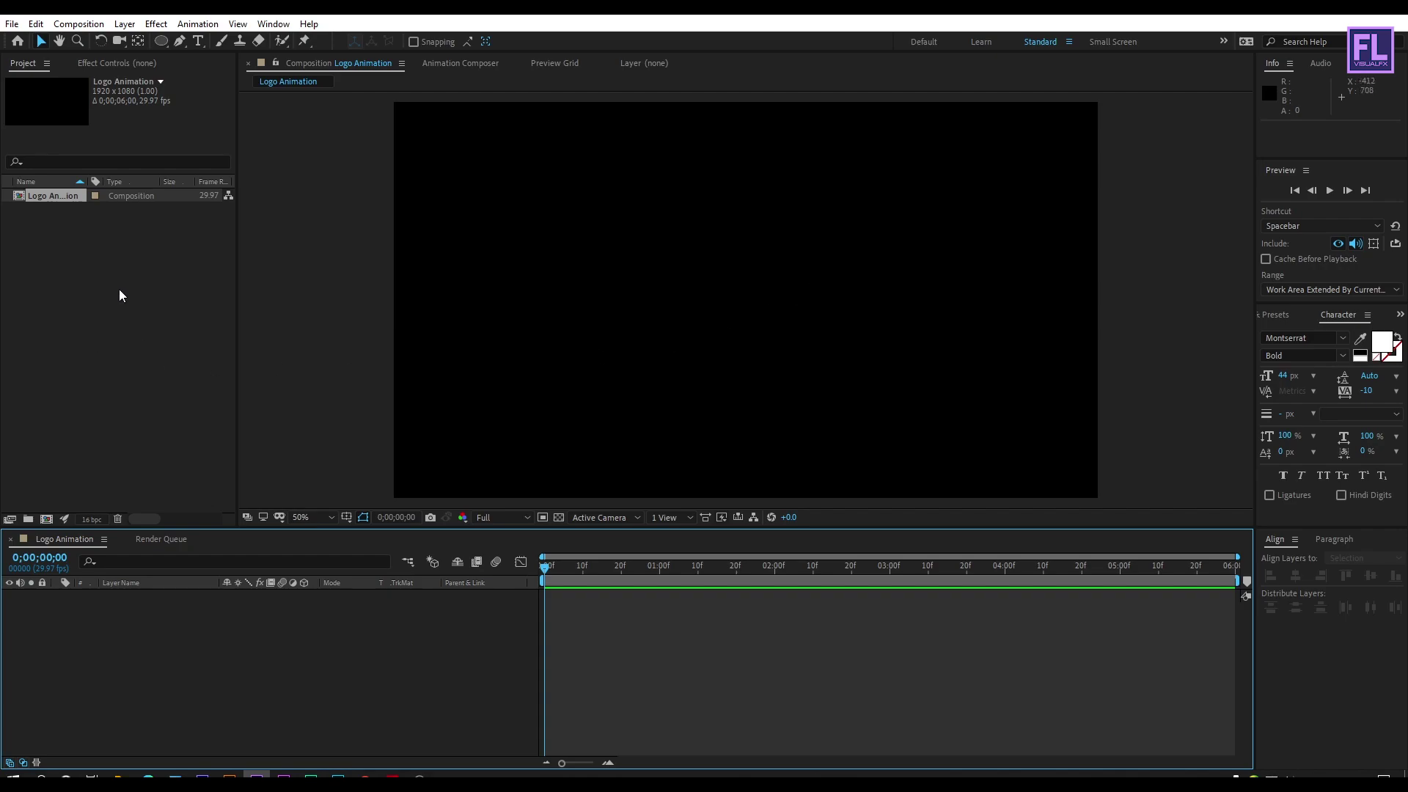
Step: Import the Mixkit logo image from the PROJECT FILE folder and add it as a layer in the Logo Animation composition
click(121, 777)
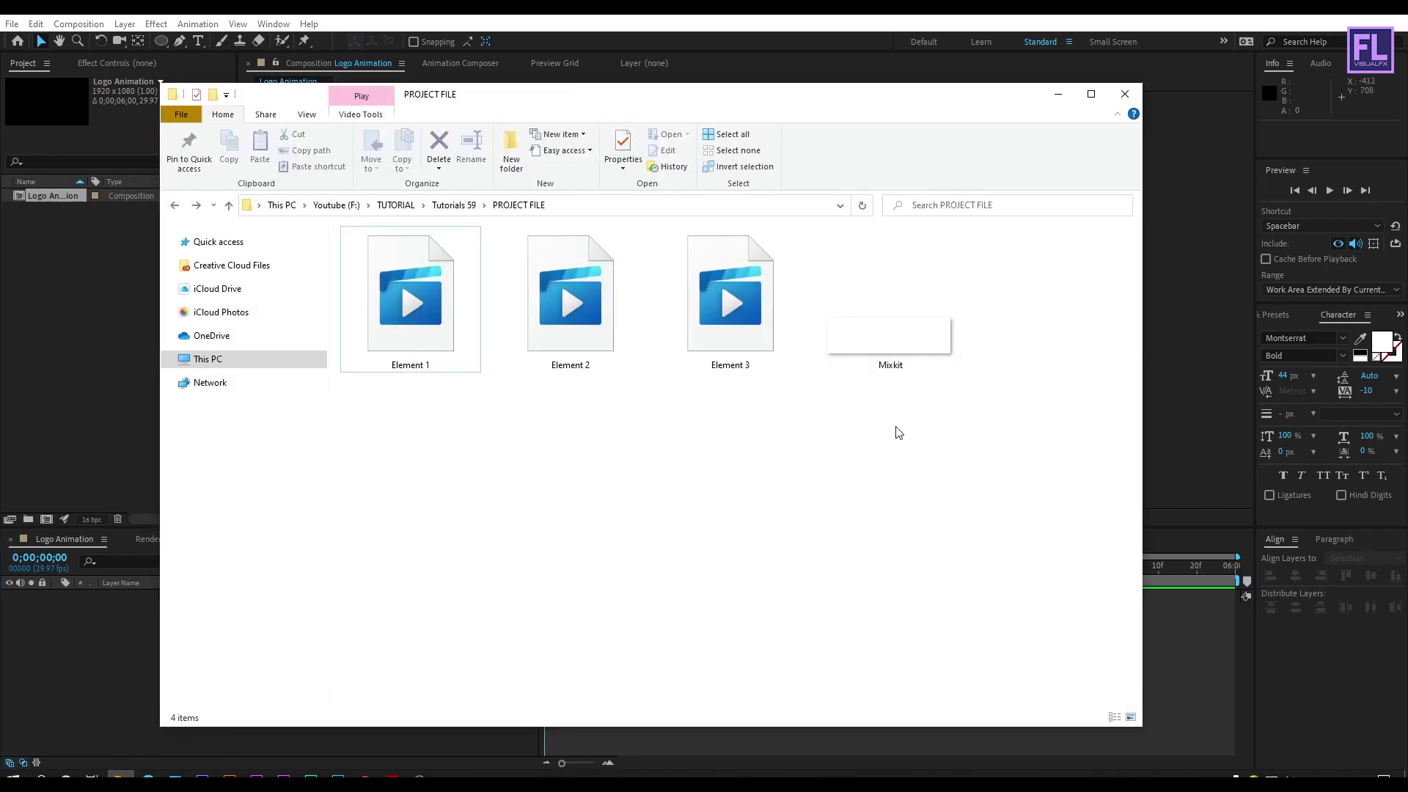
drag(887, 341, 104, 344)
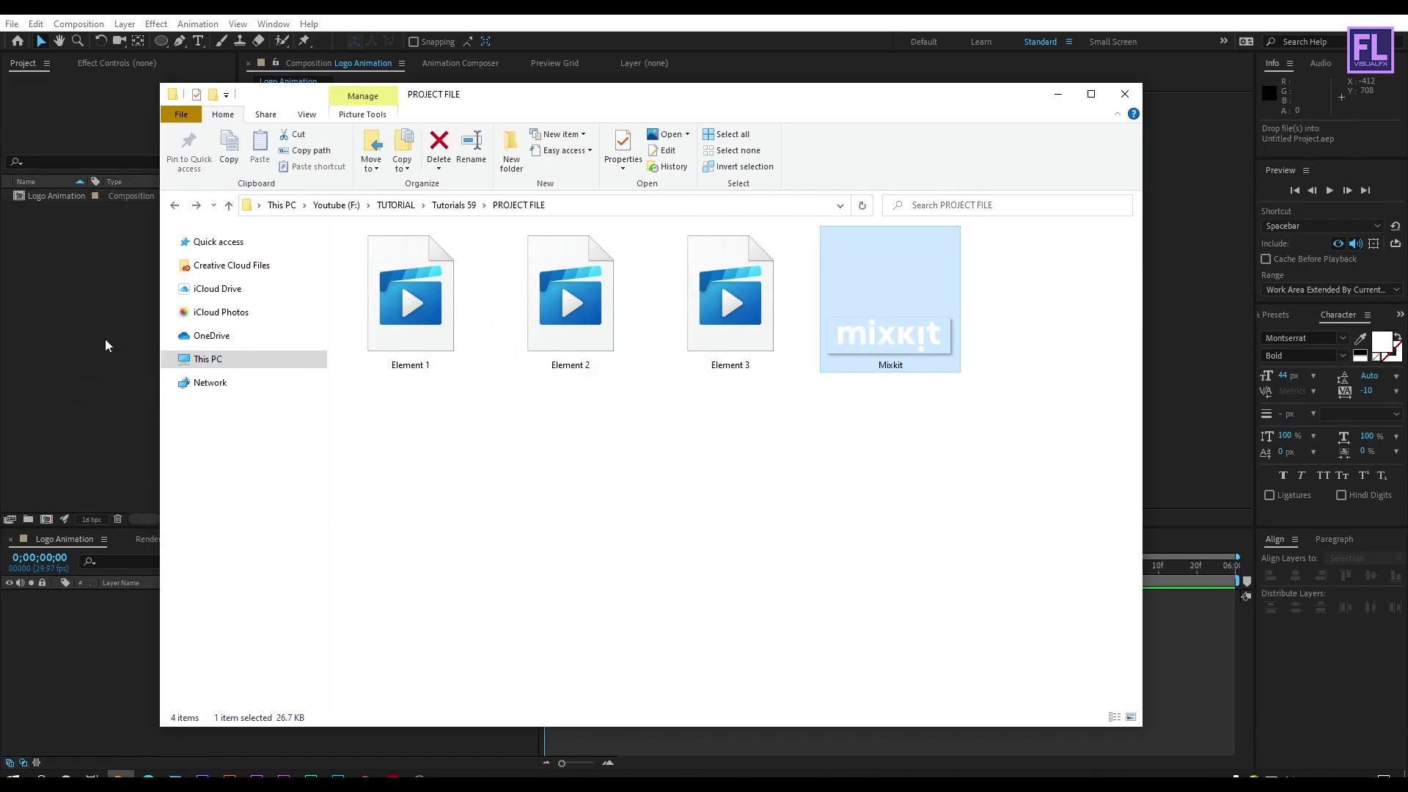
click(104, 345)
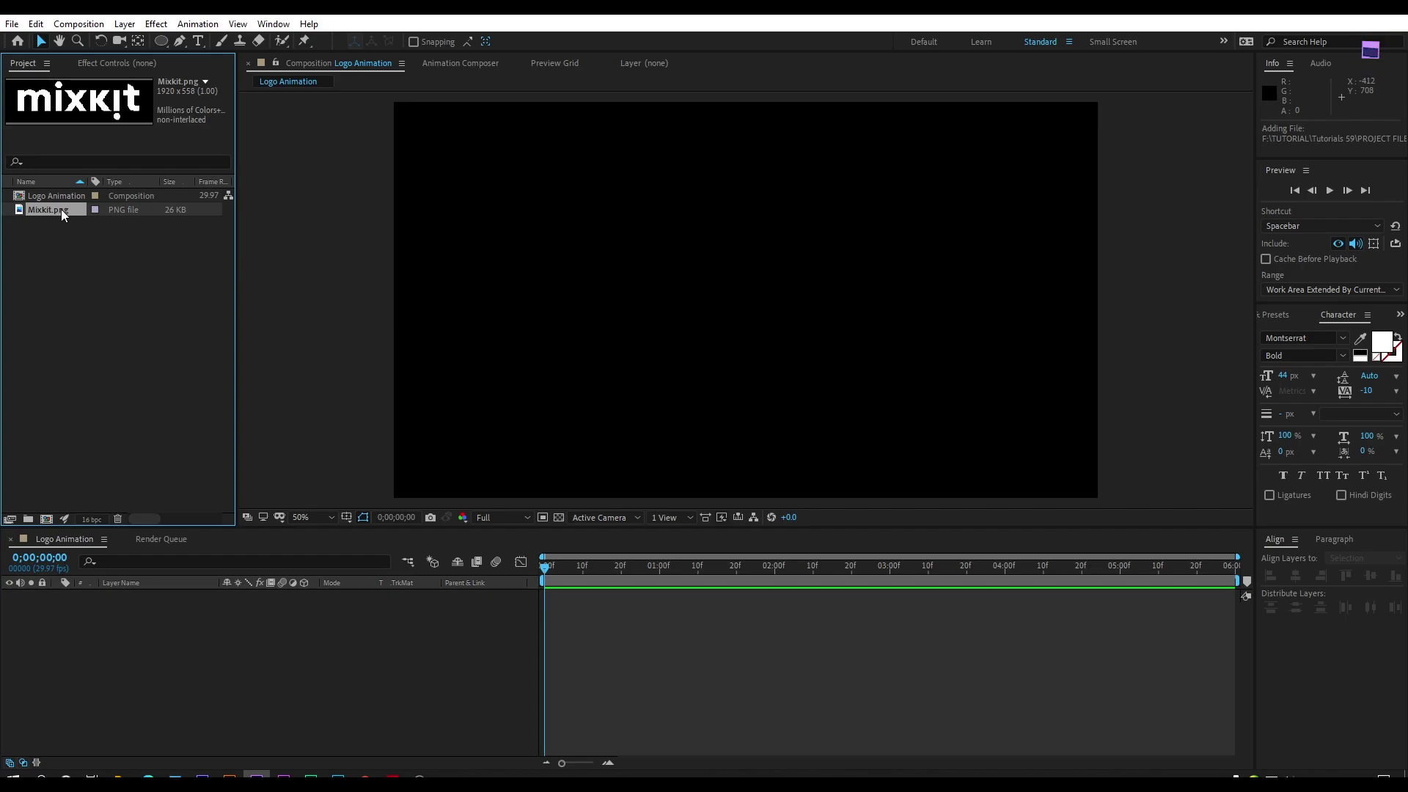
drag(60, 209, 201, 640)
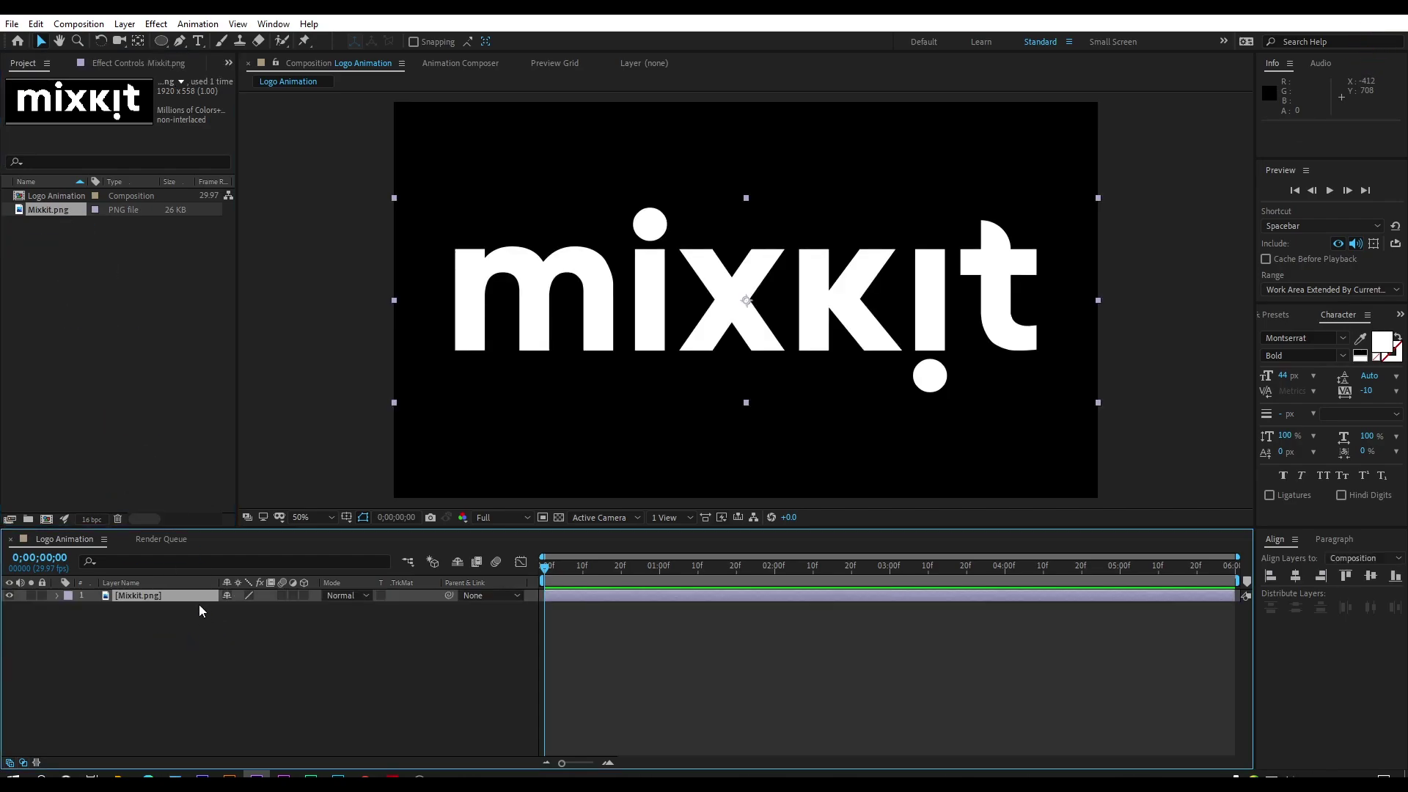
click(175, 617)
Step: Auto-trace the Mixkit.png layer on the current frame using the Alpha channel
click(164, 599)
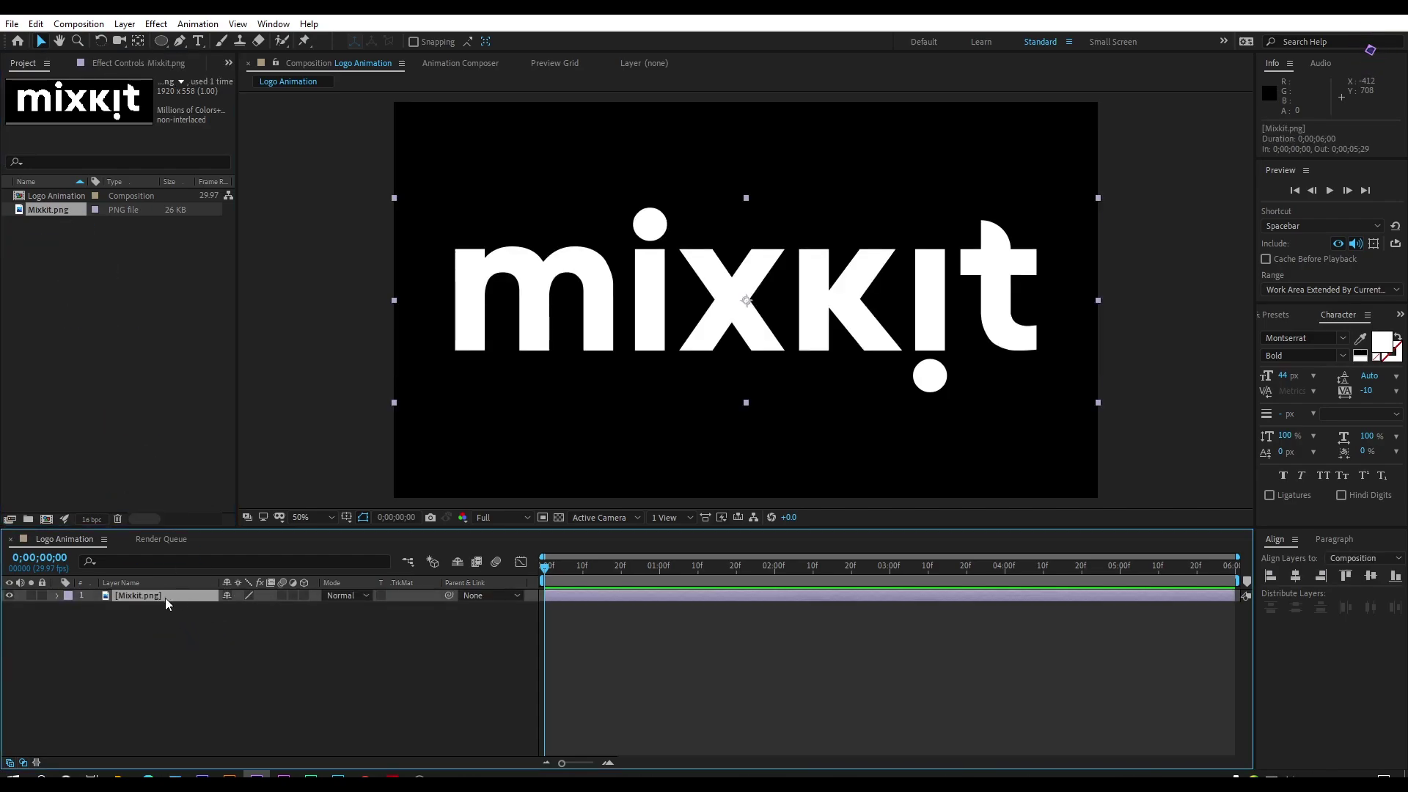
click(126, 24)
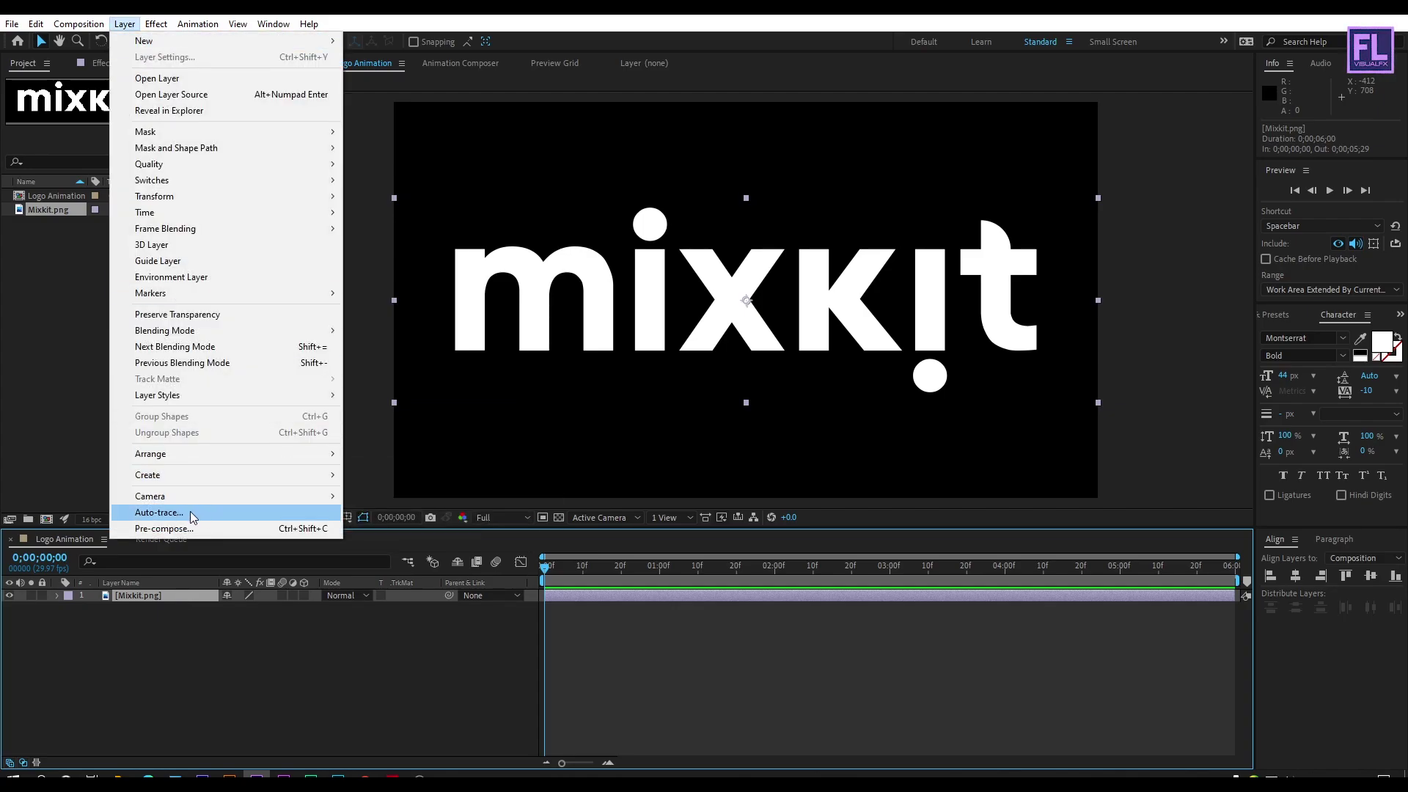
click(191, 512)
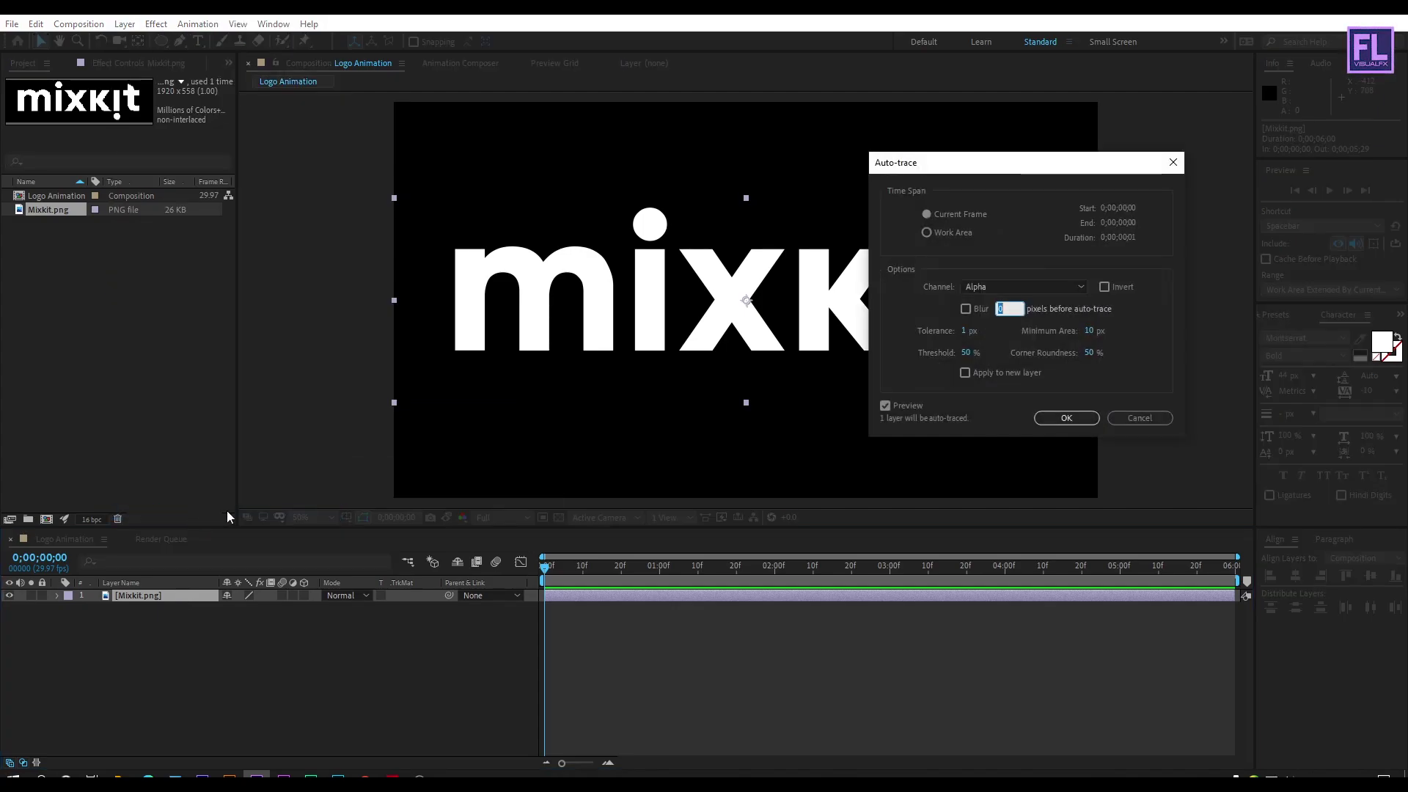
click(981, 286)
click(999, 308)
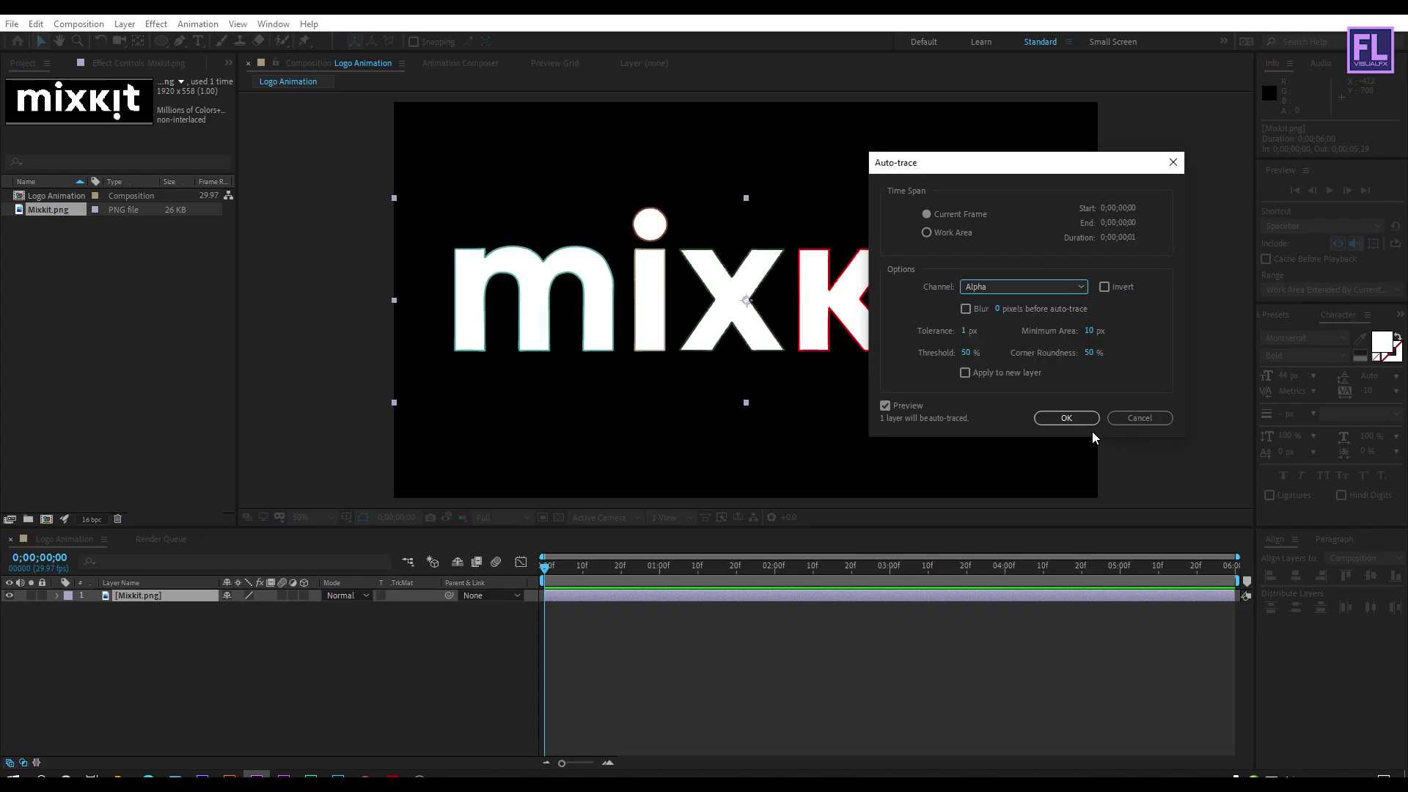
click(1060, 424)
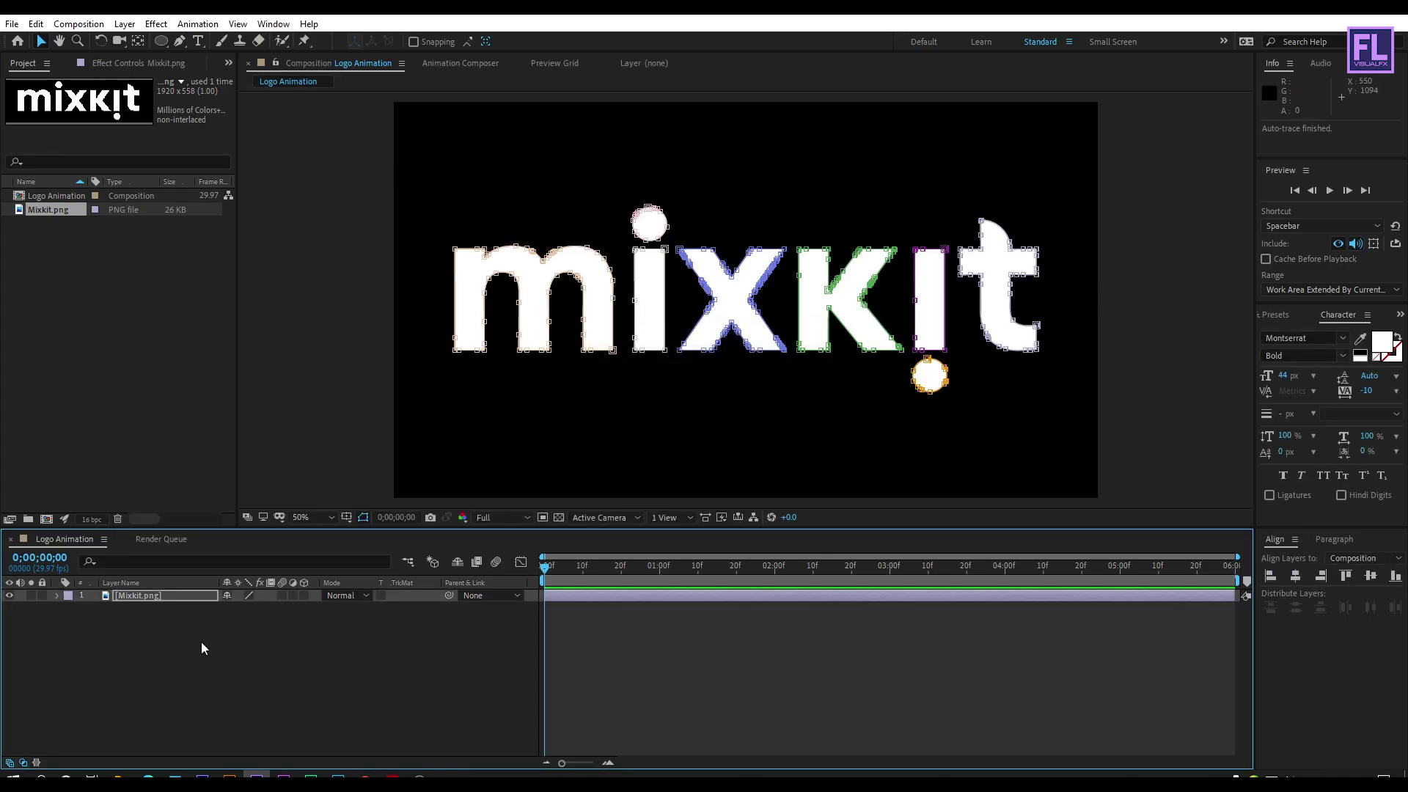
Step: Reveal the traced masks of the Mixkit.png layer and copy all eight mask path keyframes
click(156, 597)
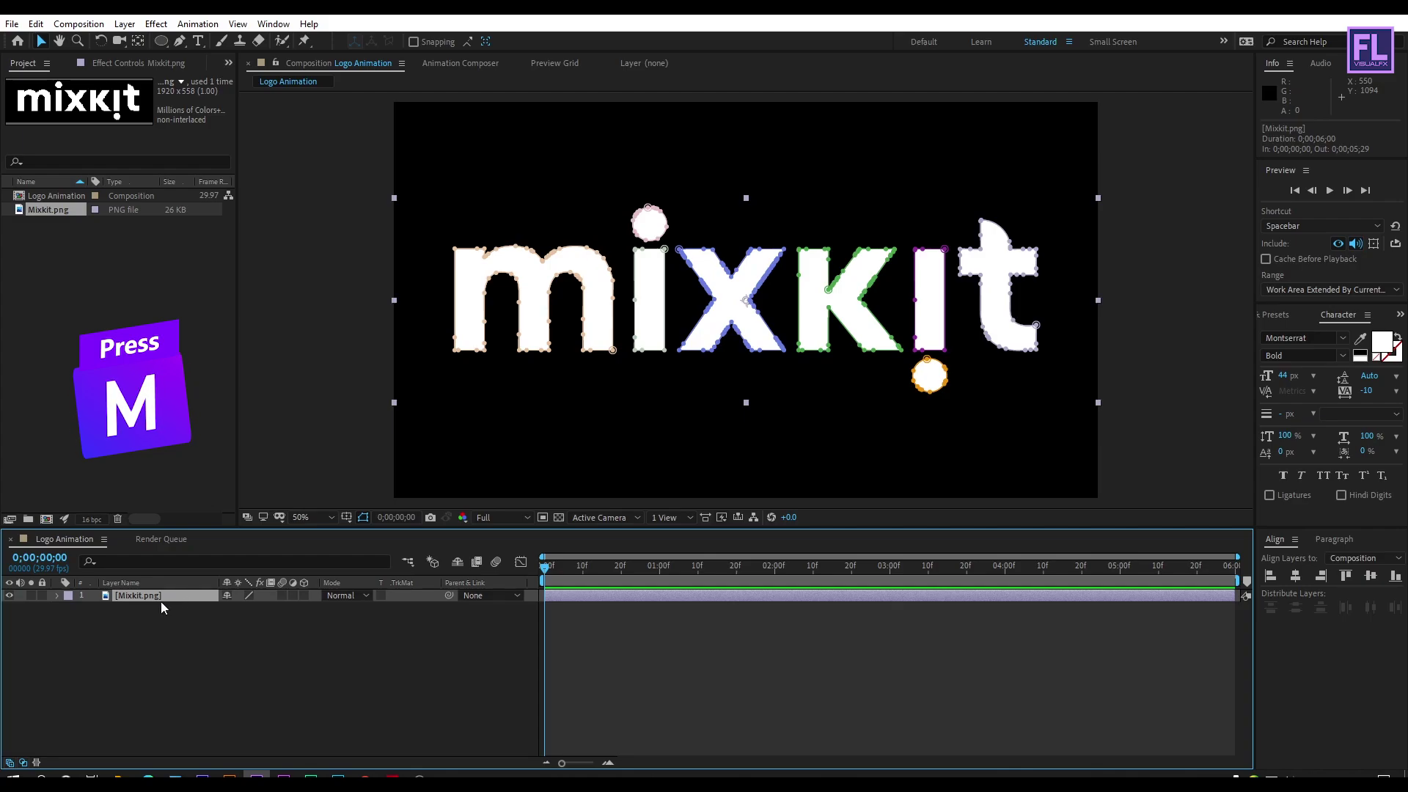
key(m)
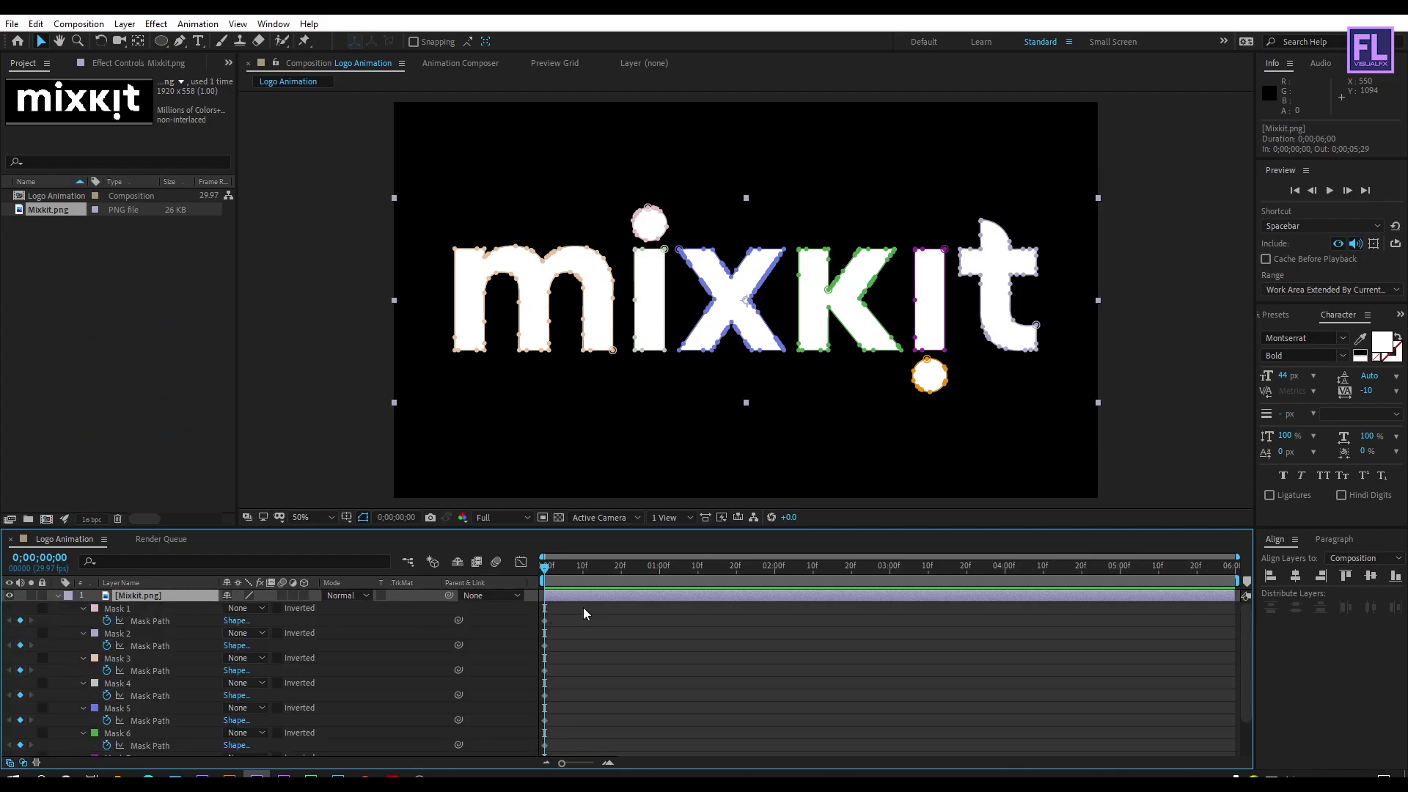
drag(583, 613, 513, 770)
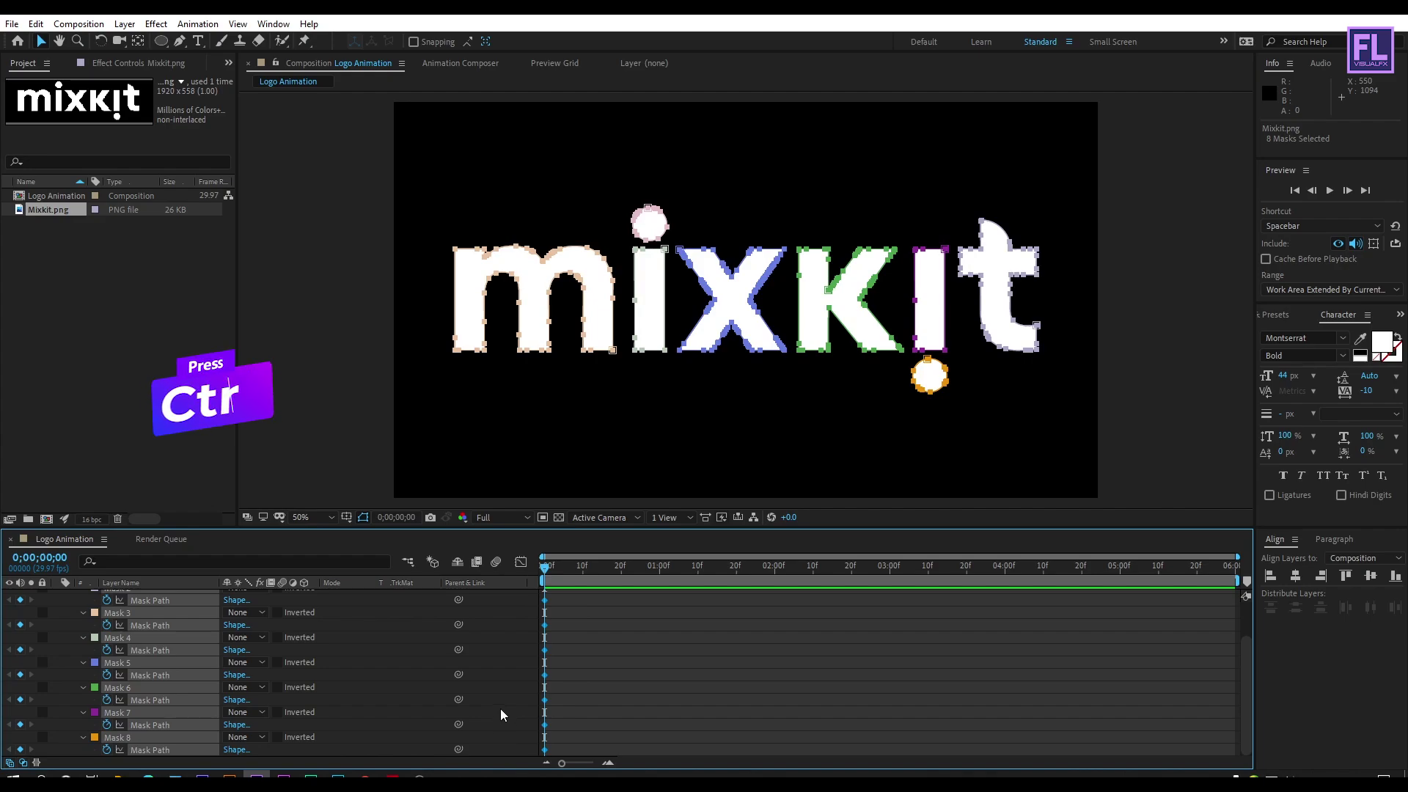
key(ctrl+c)
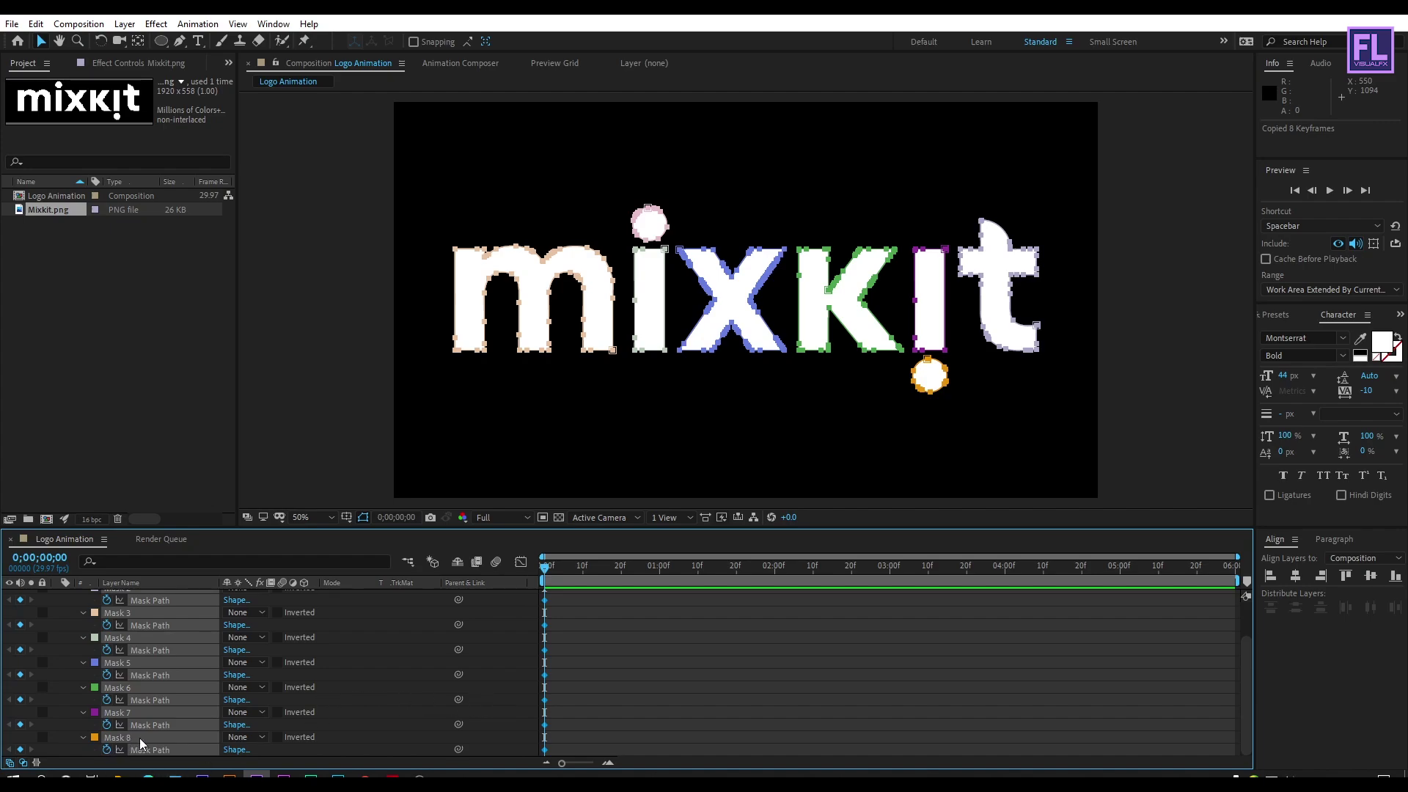
scroll(147, 715, up, 2)
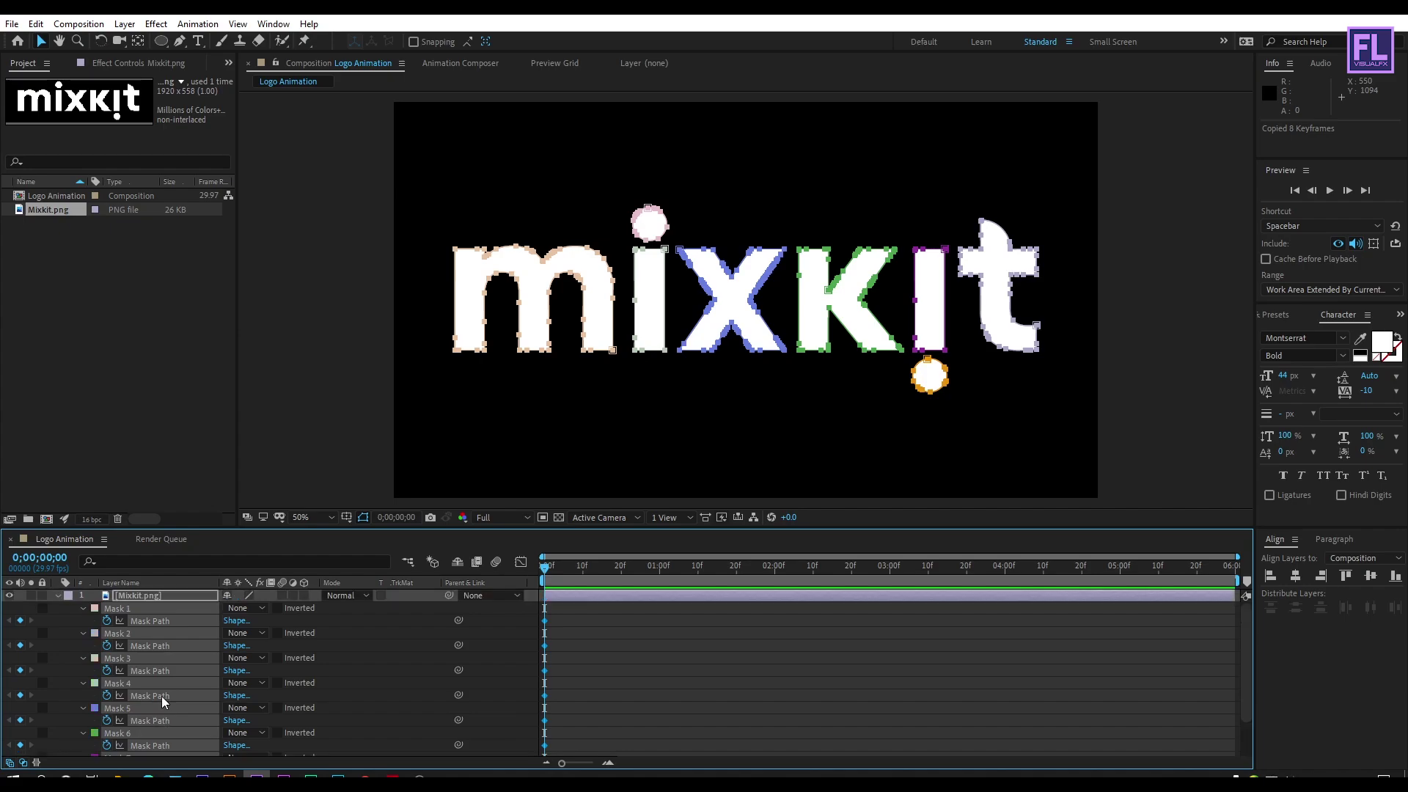
click(59, 593)
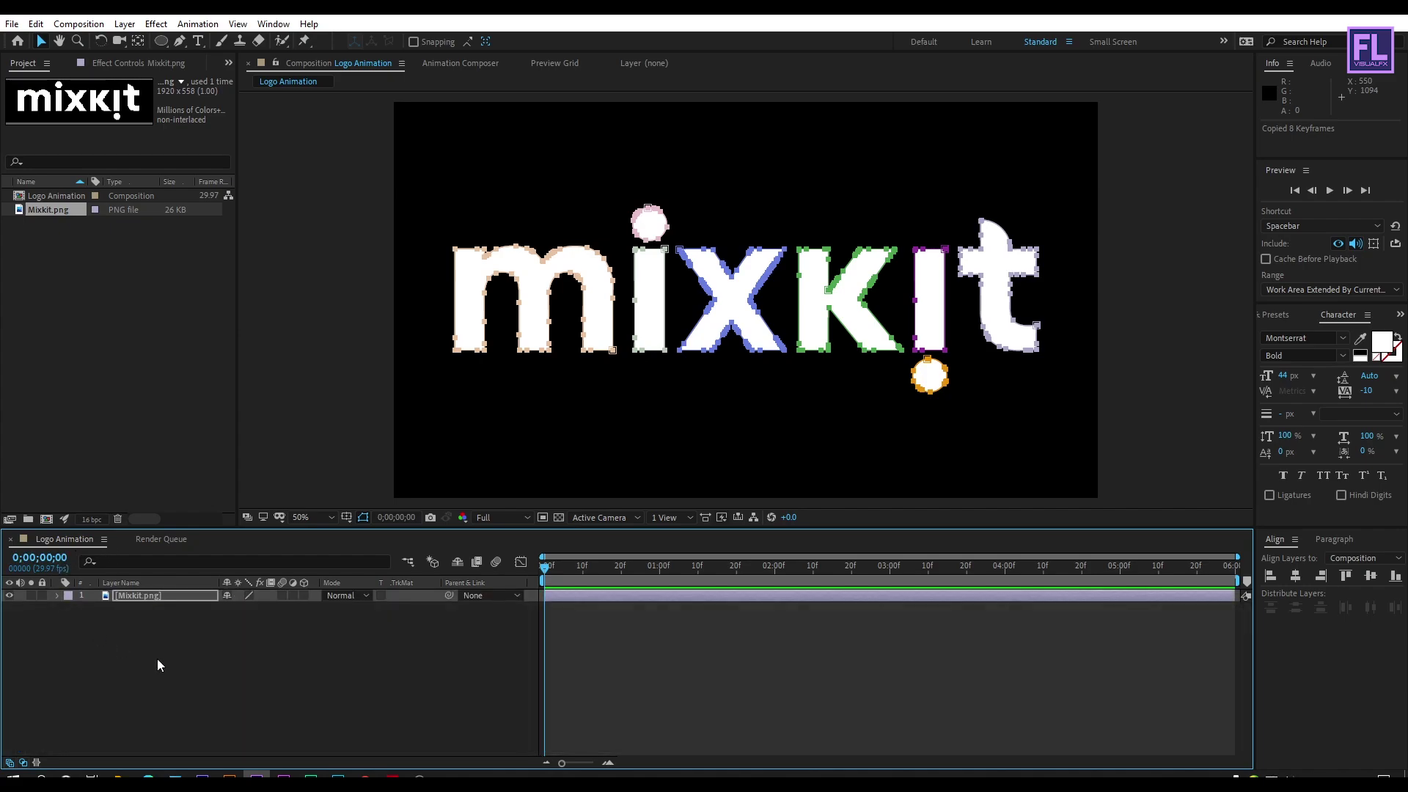
Step: Create an empty shape layer and add a Path to its contents
click(157, 670)
right_click(156, 670)
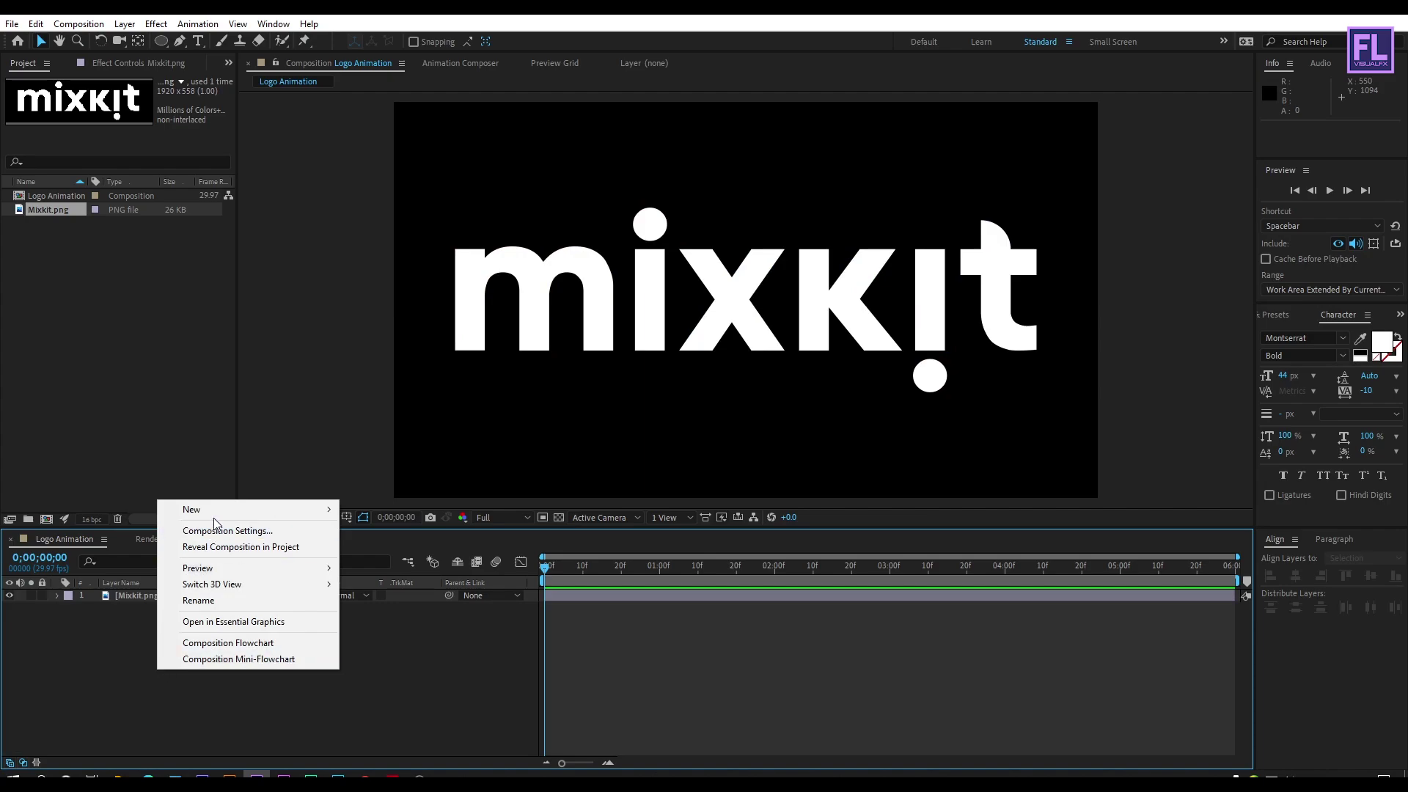
mouse_move(319, 511)
click(384, 612)
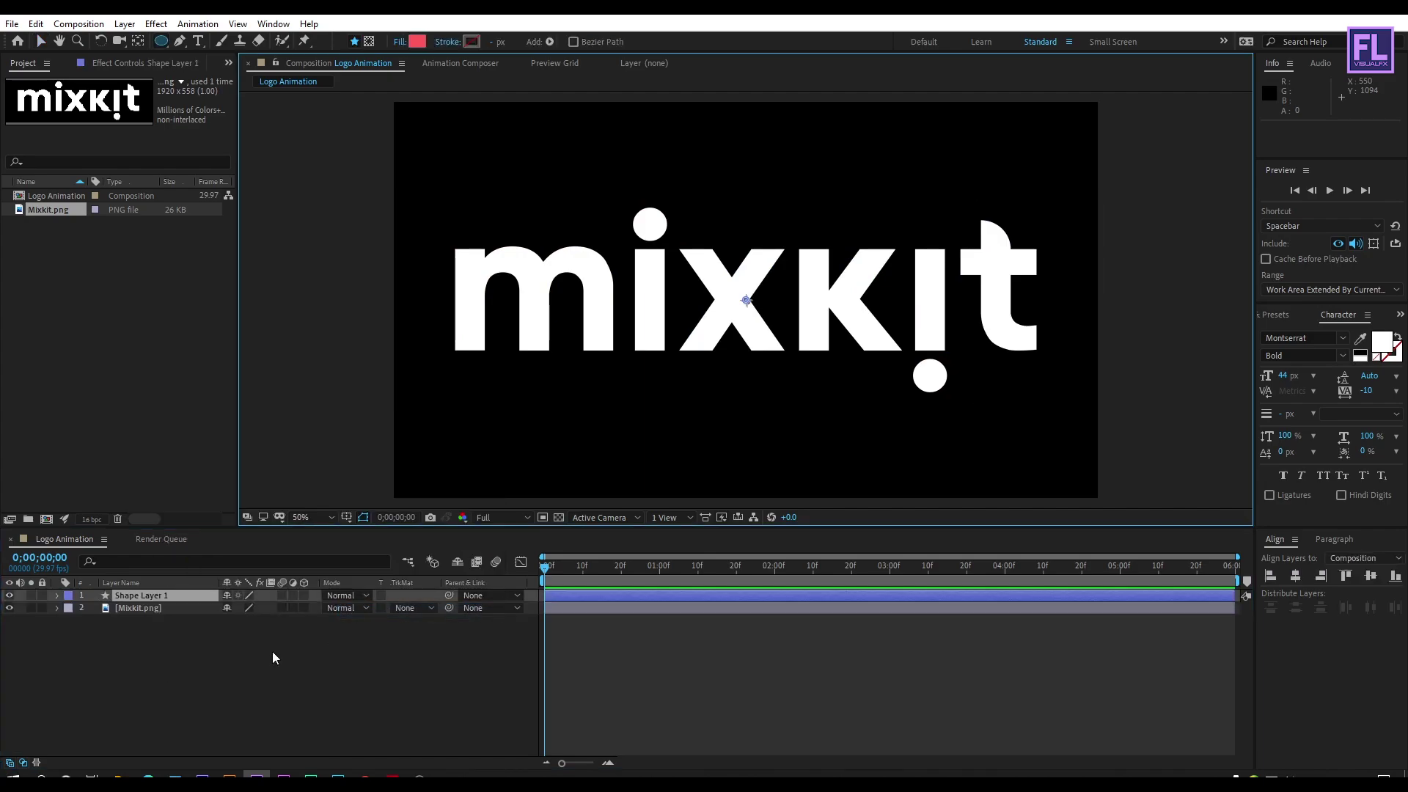
click(56, 594)
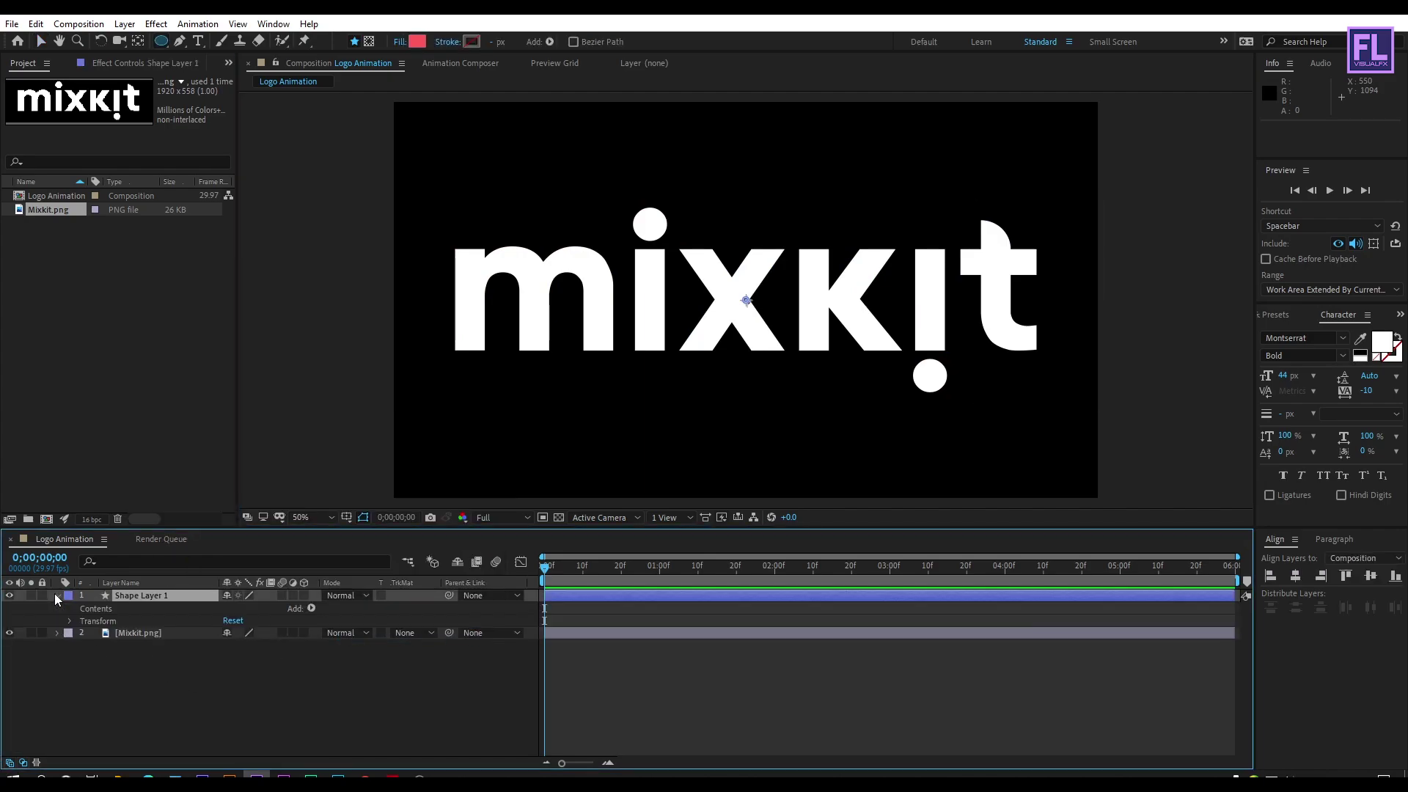
click(311, 608)
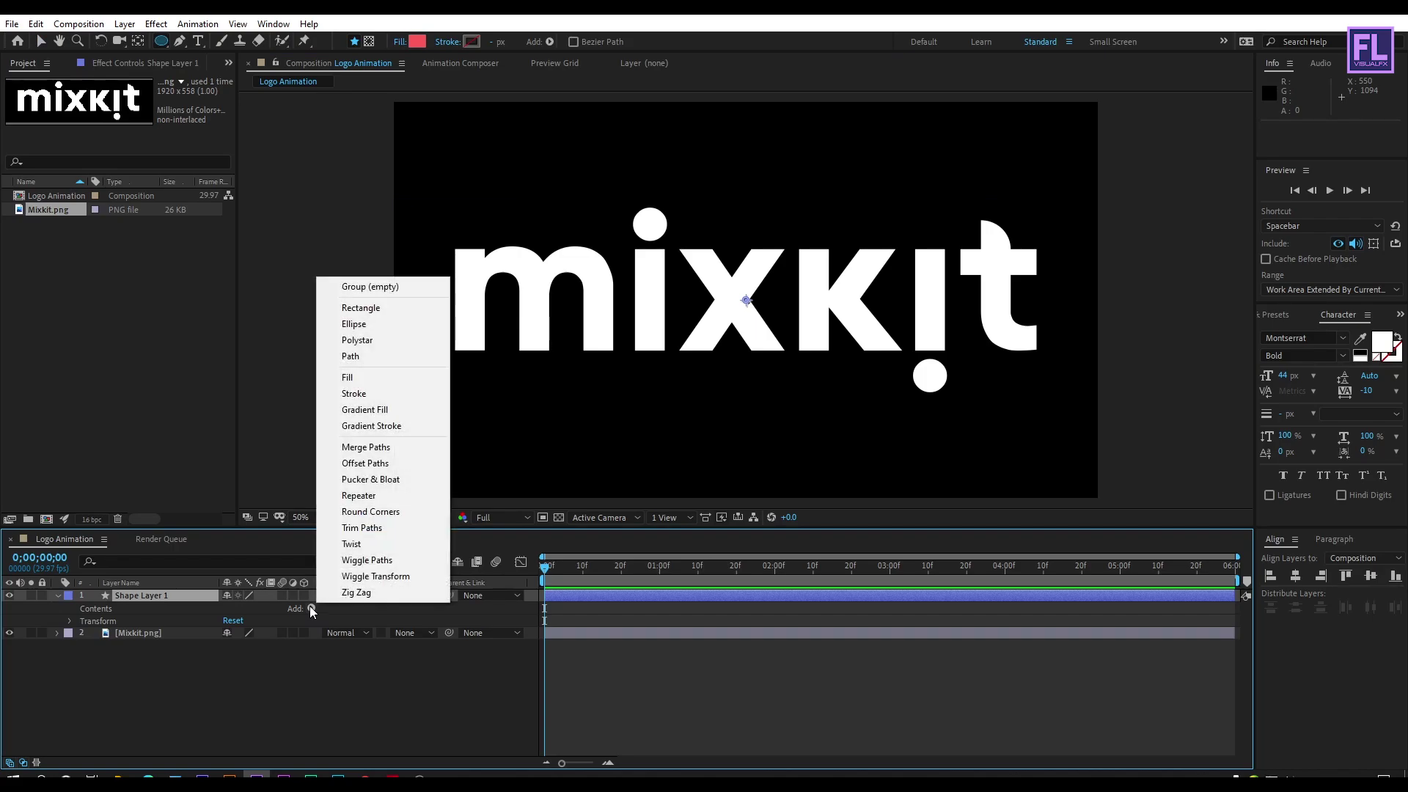
click(355, 357)
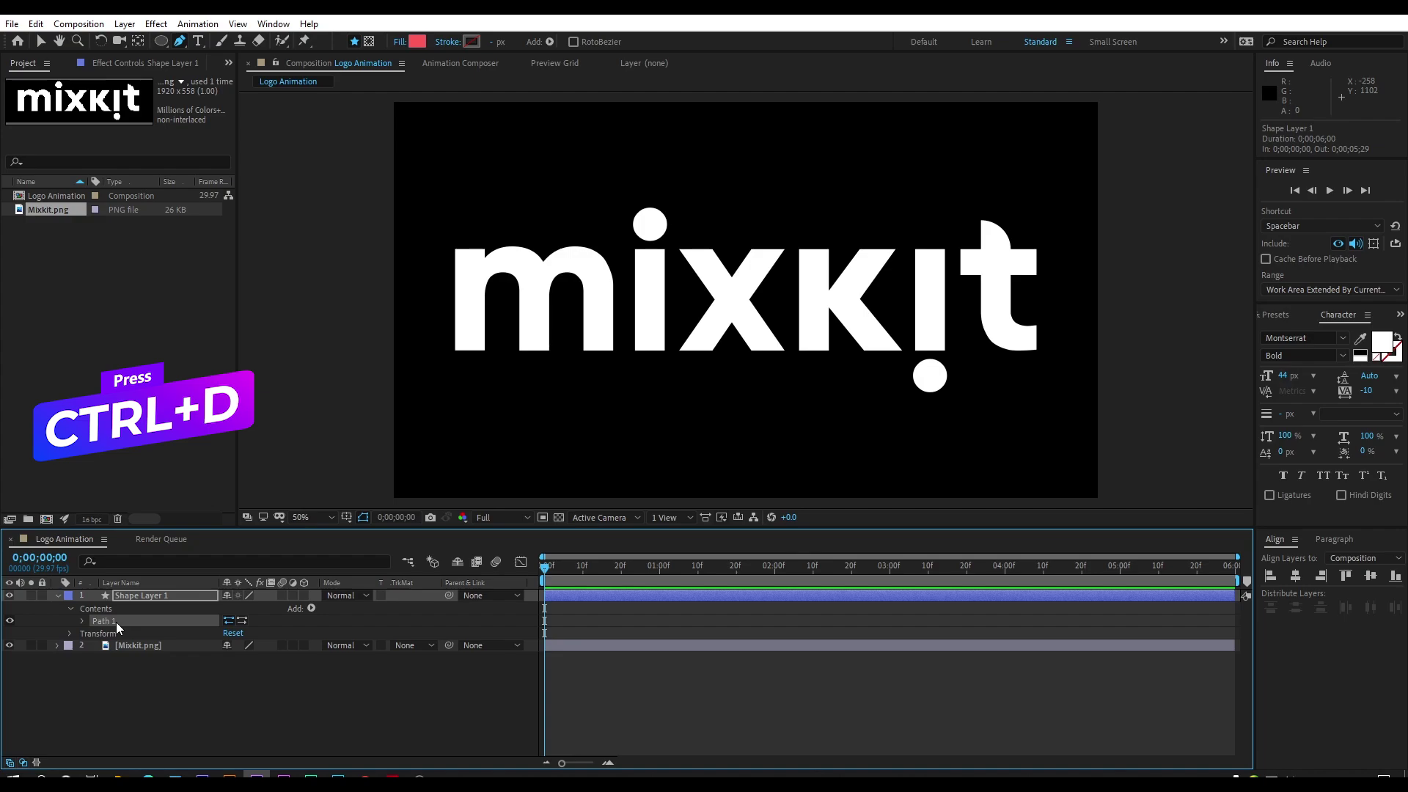
Step: Duplicate Path 1 of the shape layer until it holds eight paths
key(ctrl+d)
key(ctrl+d)
key(ctrl+d)
key(ctrl+d)
key(ctrl+d)
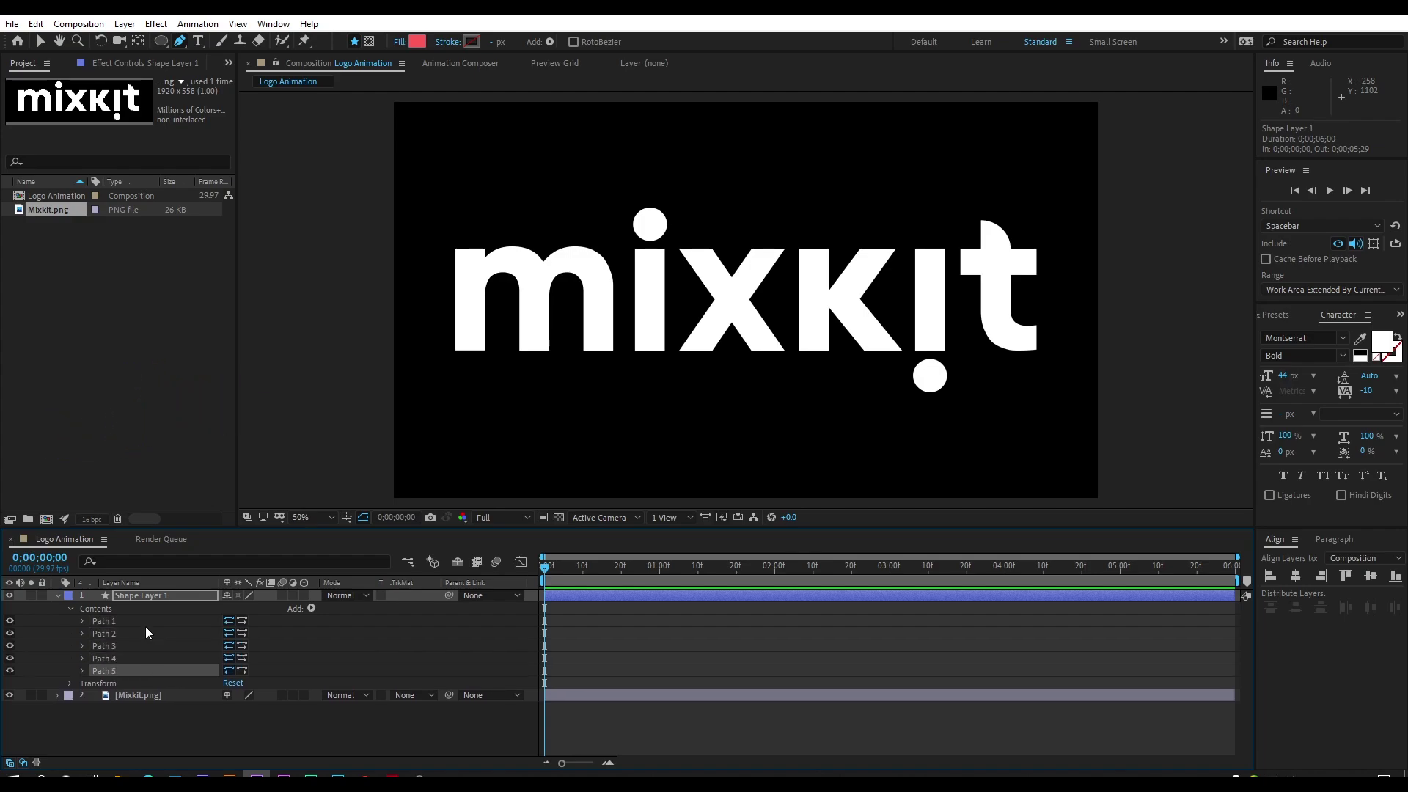
key(ctrl+d)
key(ctrl+d)
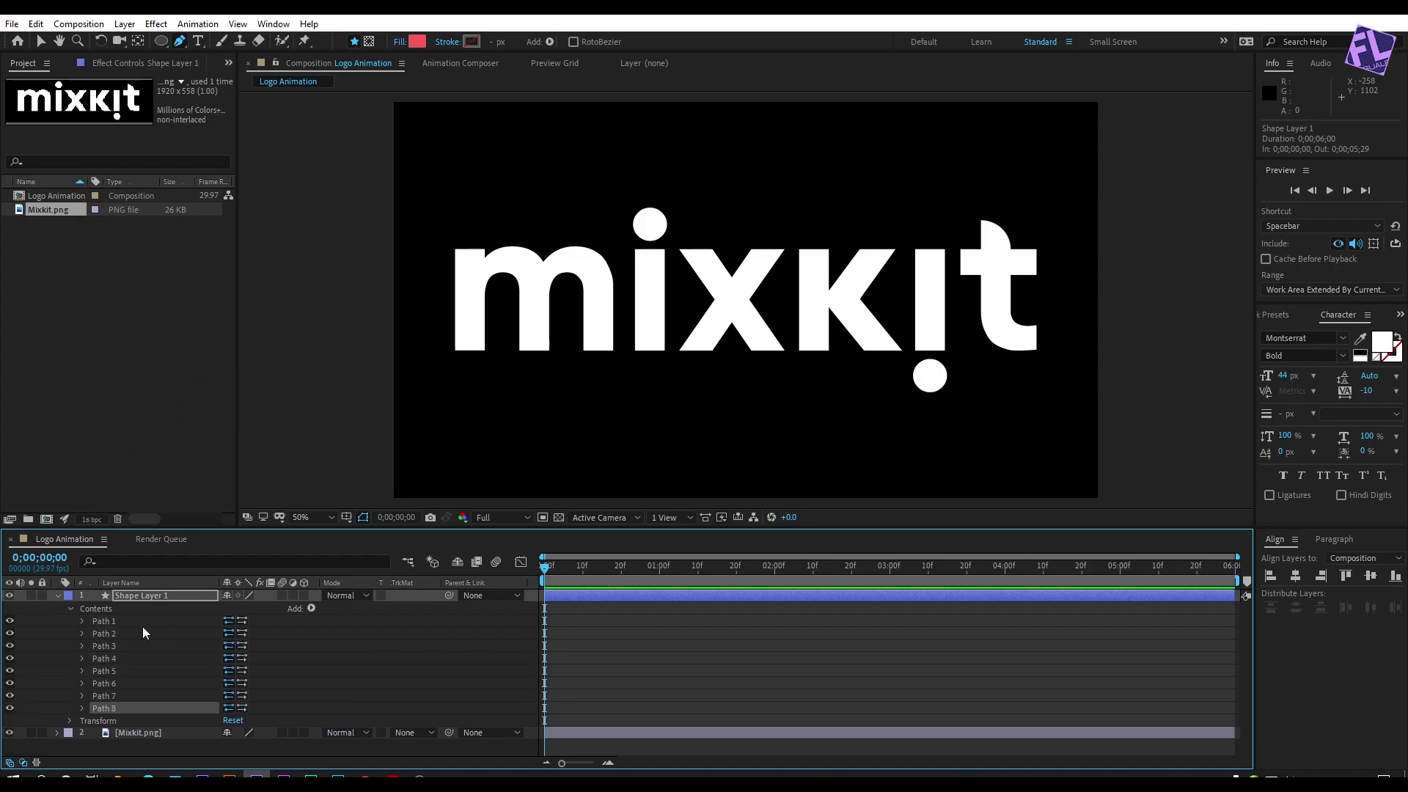
Step: Expand all eight paths of the shape layer and enable keyframing on their Path properties at the first frame
click(81, 620)
click(84, 646)
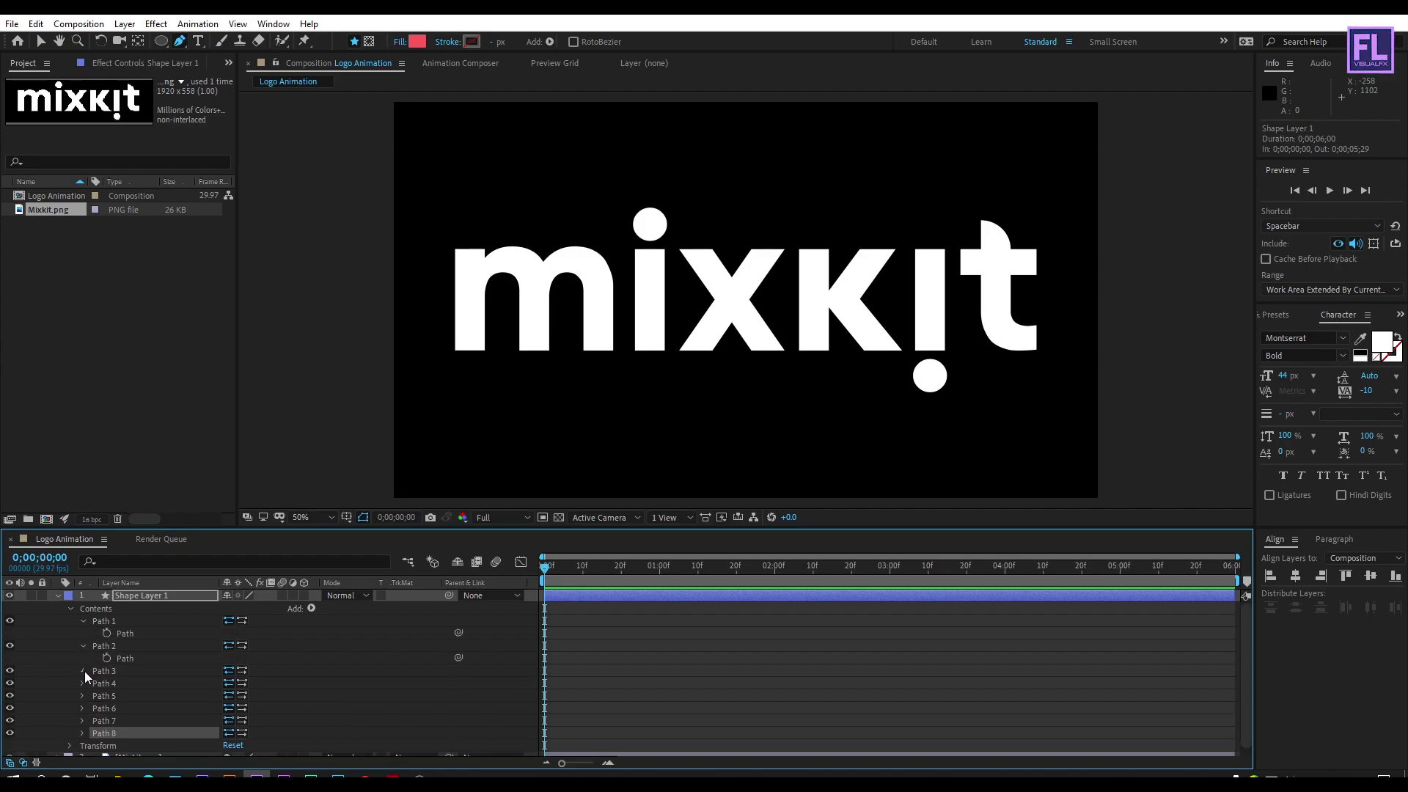
click(85, 671)
click(84, 696)
click(81, 722)
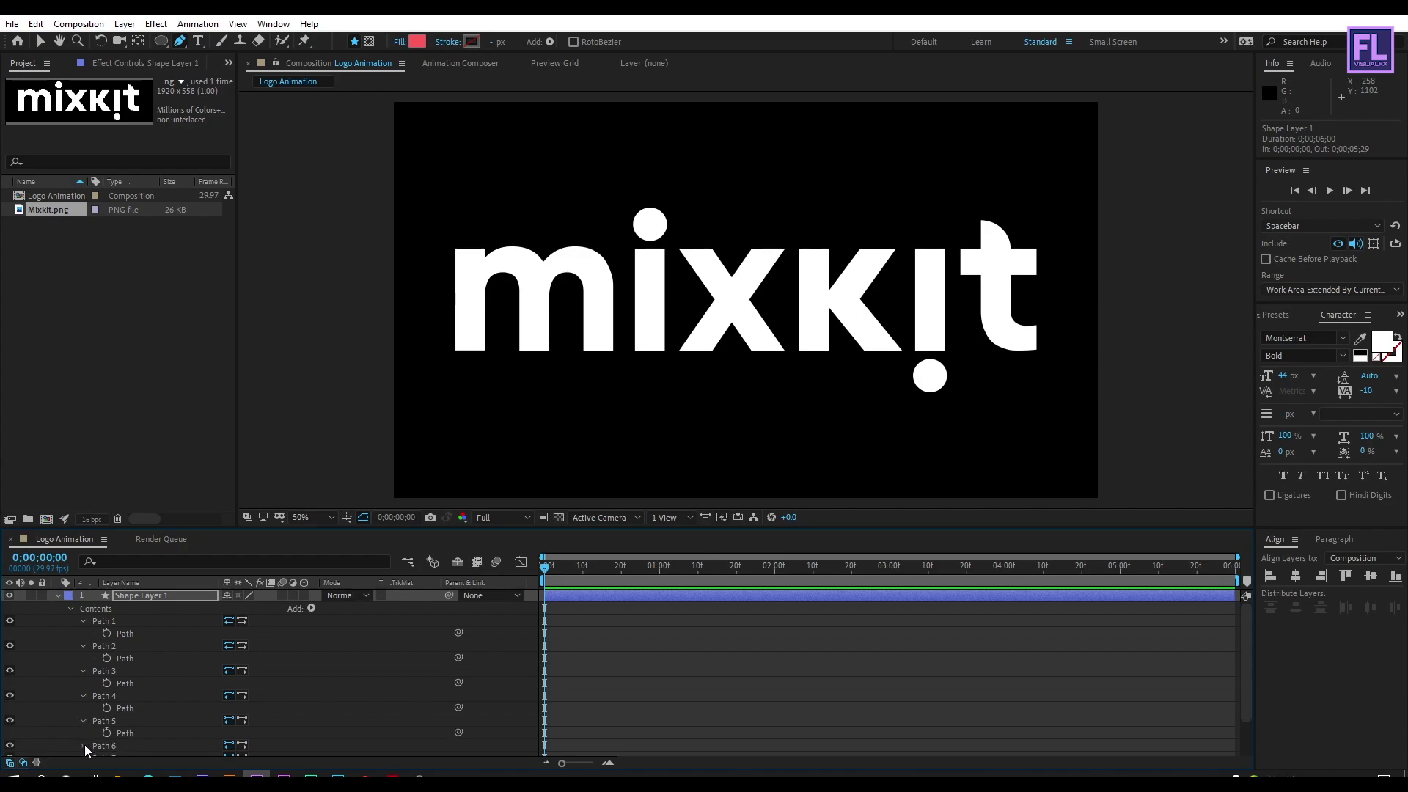
click(83, 745)
scroll(82, 737, down, 2)
click(82, 726)
click(81, 749)
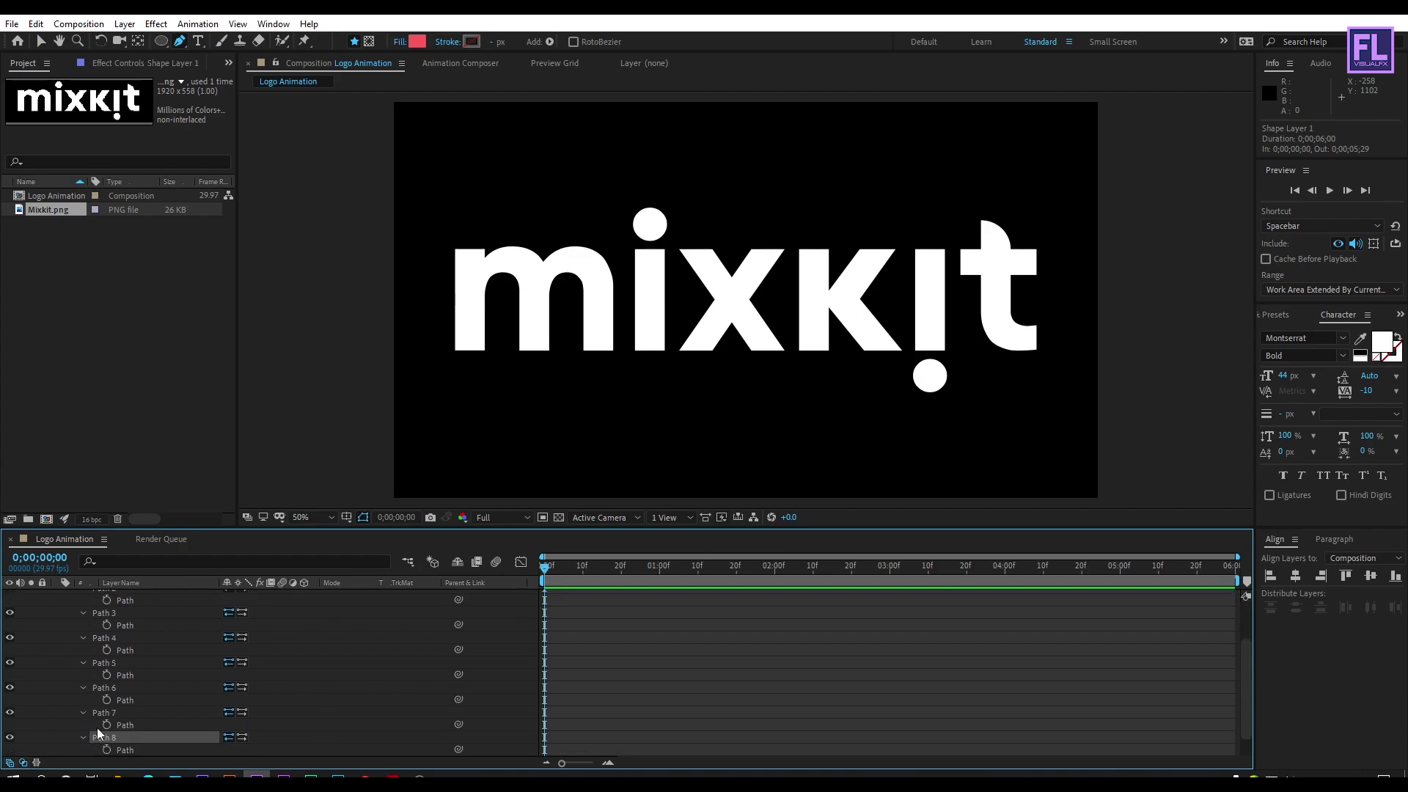
click(107, 749)
Step: Select the Path keyframes of all eight shape paths and paste the copied mask paths into them
scroll(110, 674, up, 5)
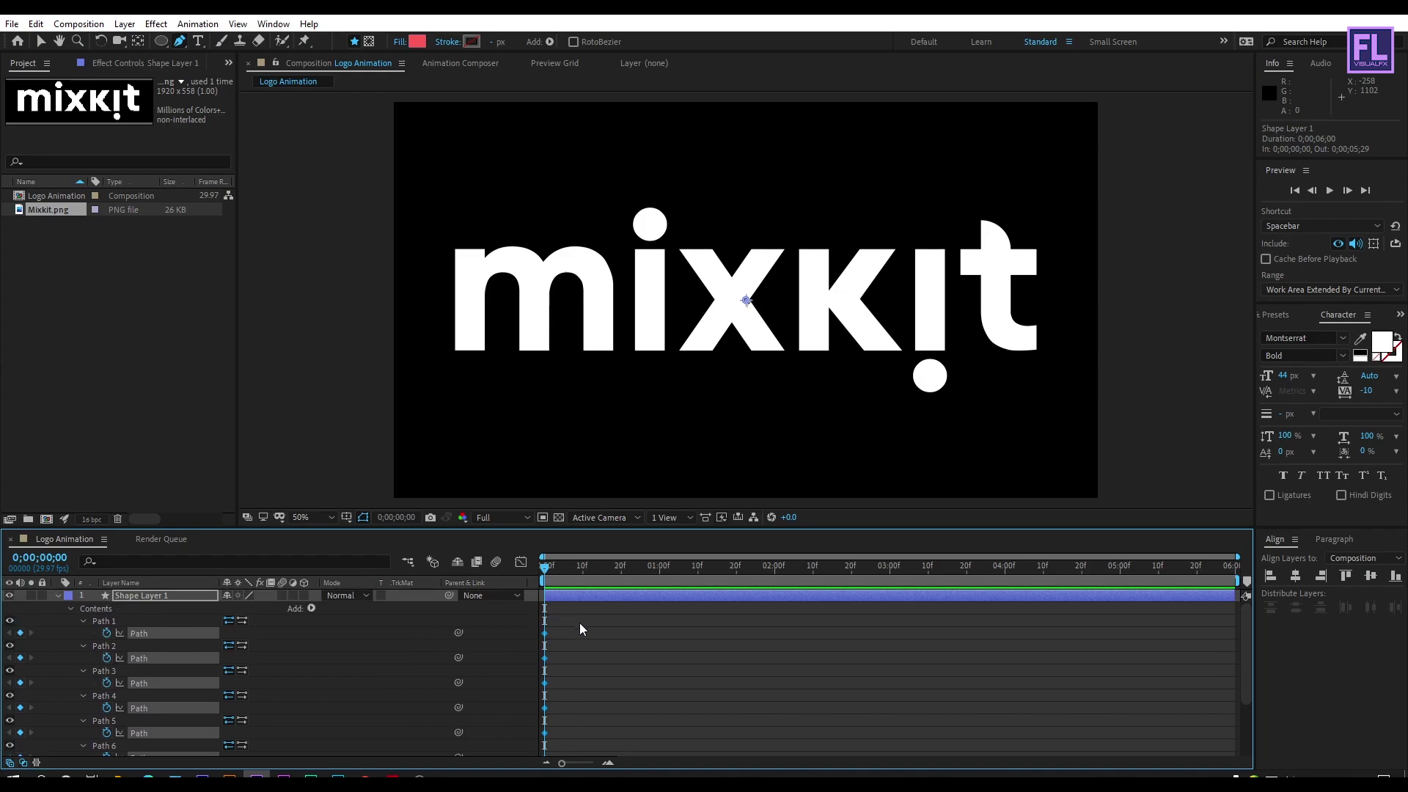
drag(599, 617, 532, 766)
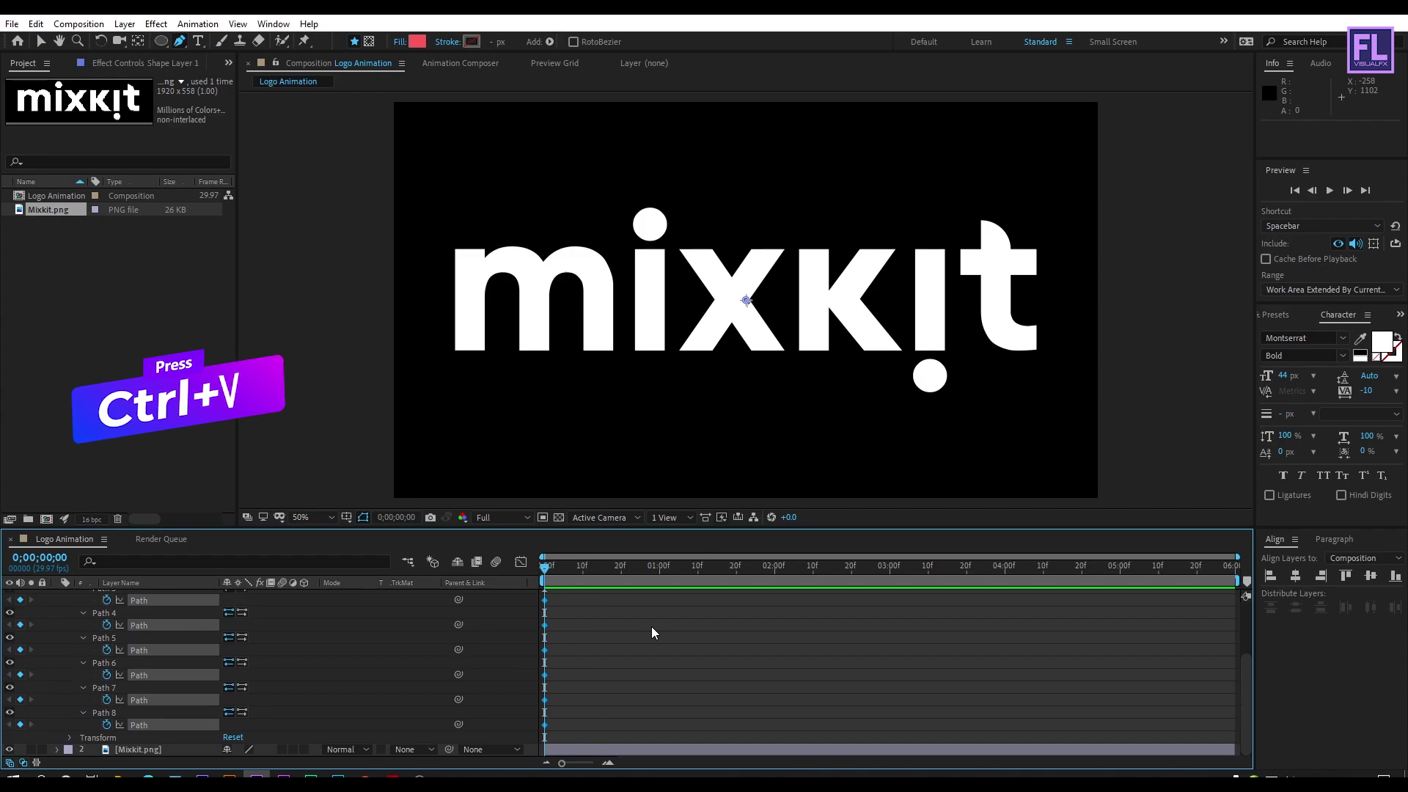
key(ctrl+v)
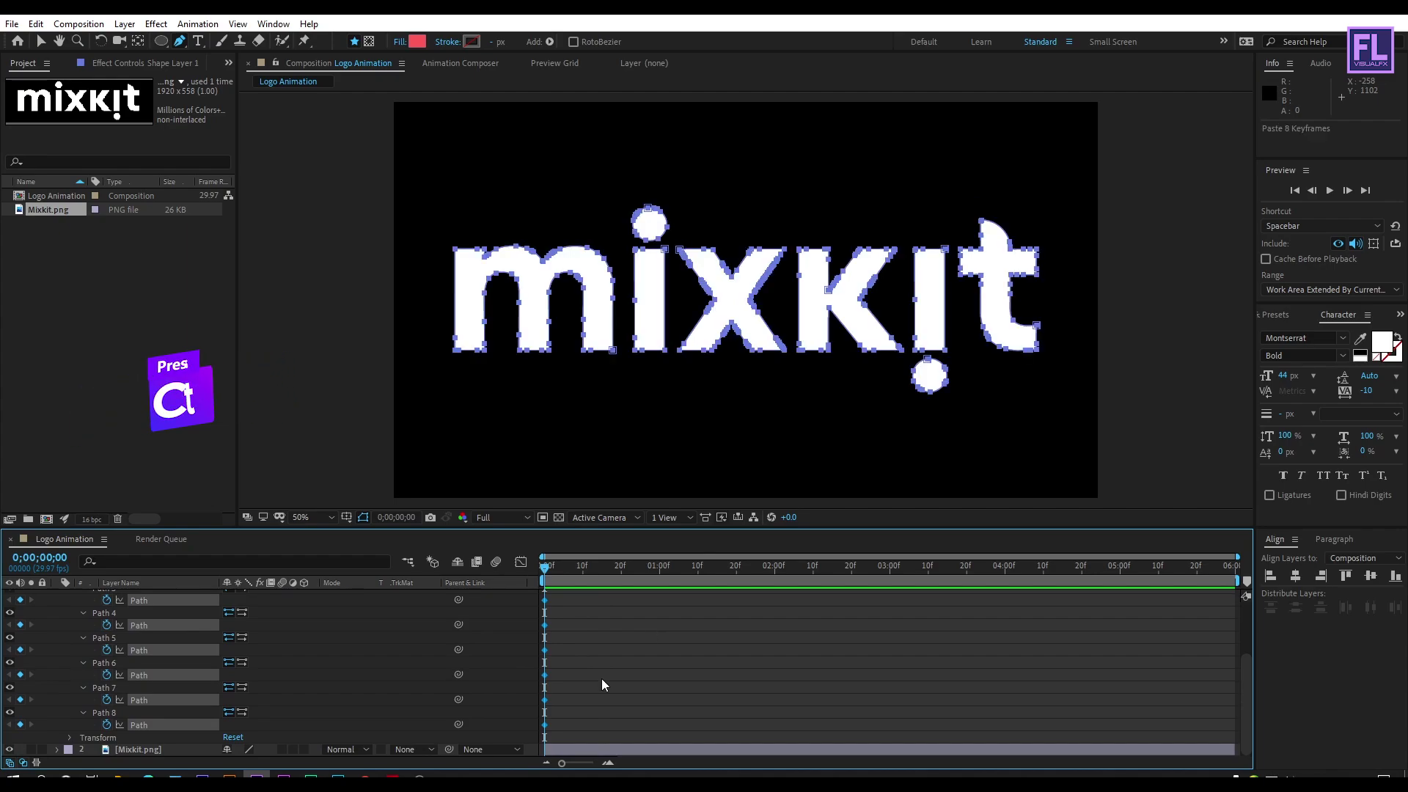
Step: Add a Fill to the contents of the shape layer and collapse the layer's properties
scroll(99, 621, up, 3)
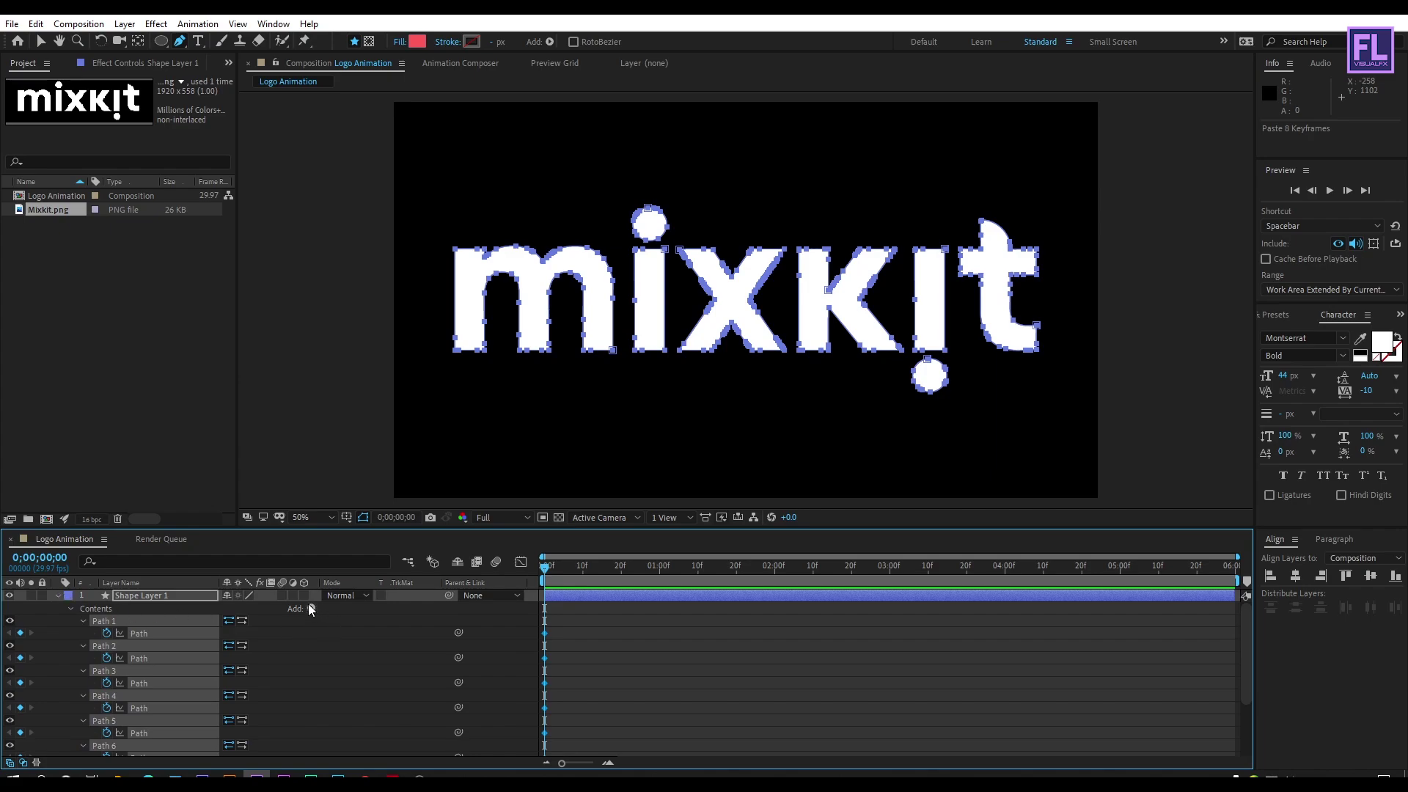
click(311, 608)
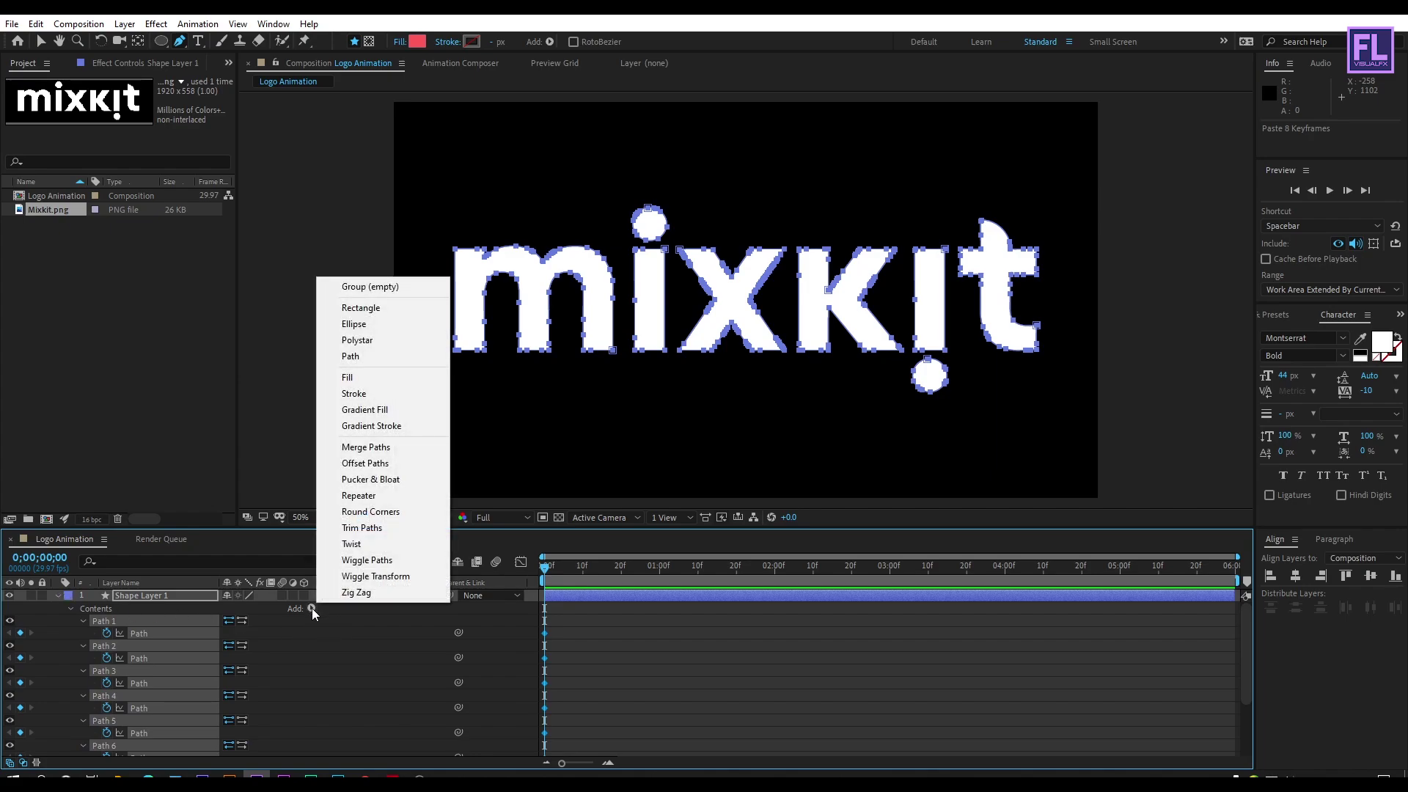
click(394, 380)
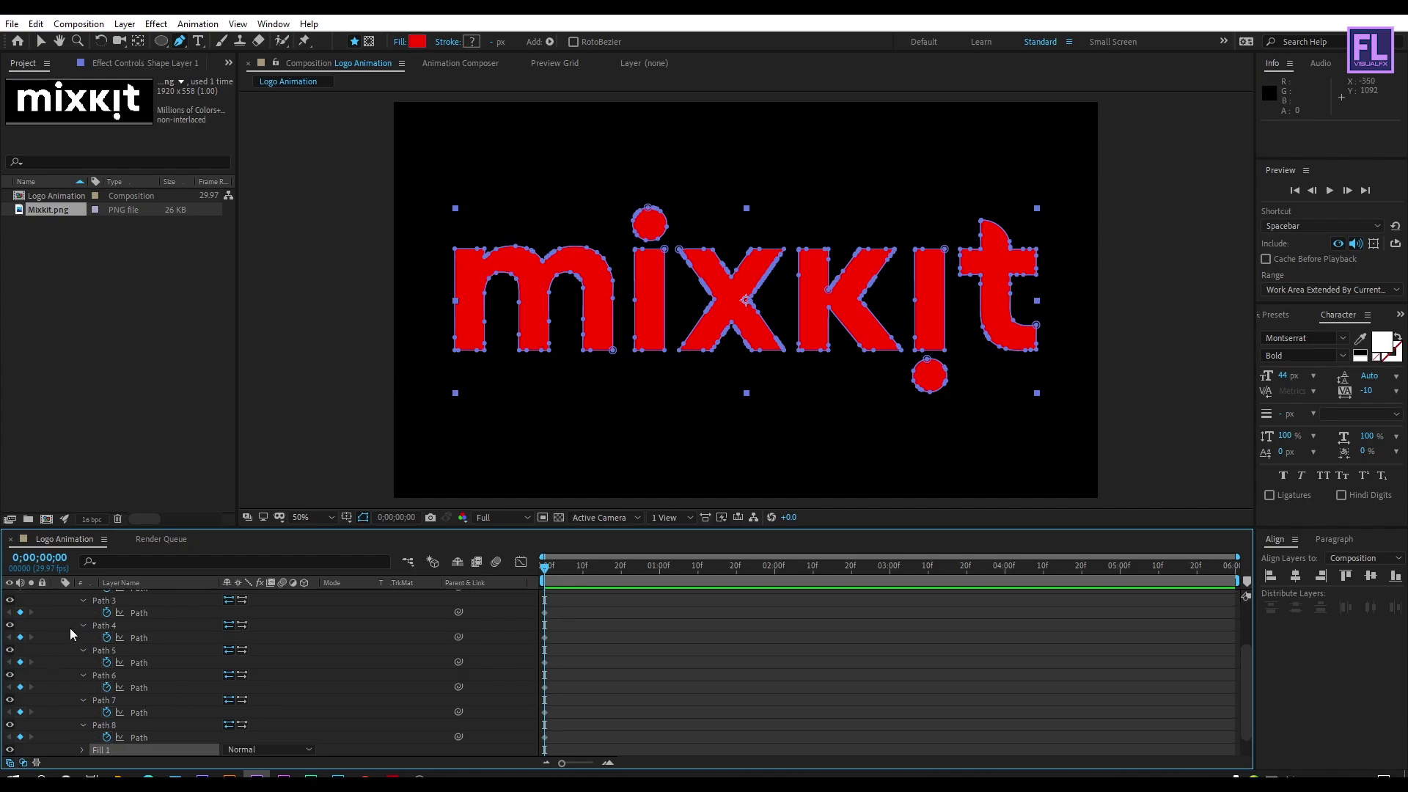
scroll(69, 628, up, 5)
click(56, 595)
Step: Delete the Mixkit.png layer from the composition
click(143, 607)
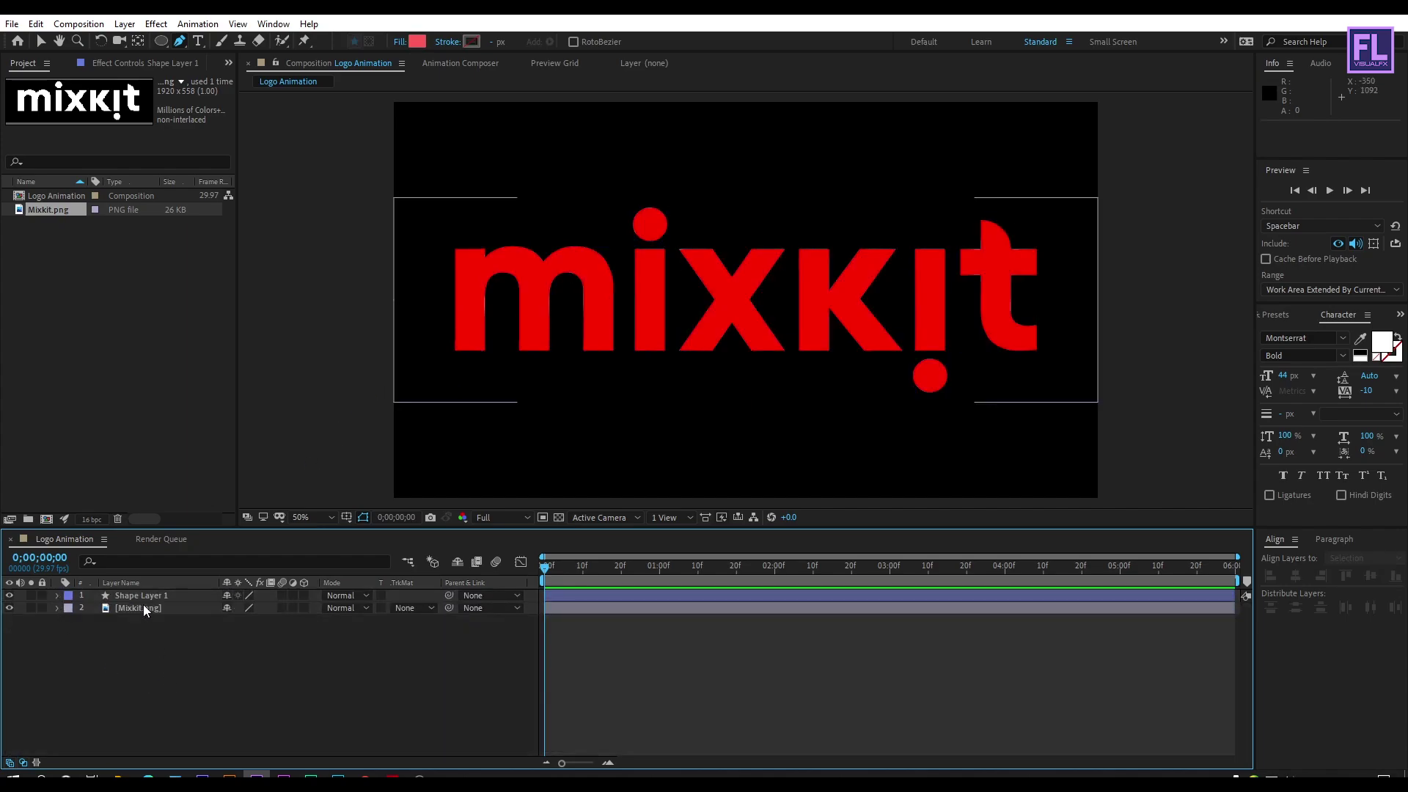
click(157, 609)
key(Delete)
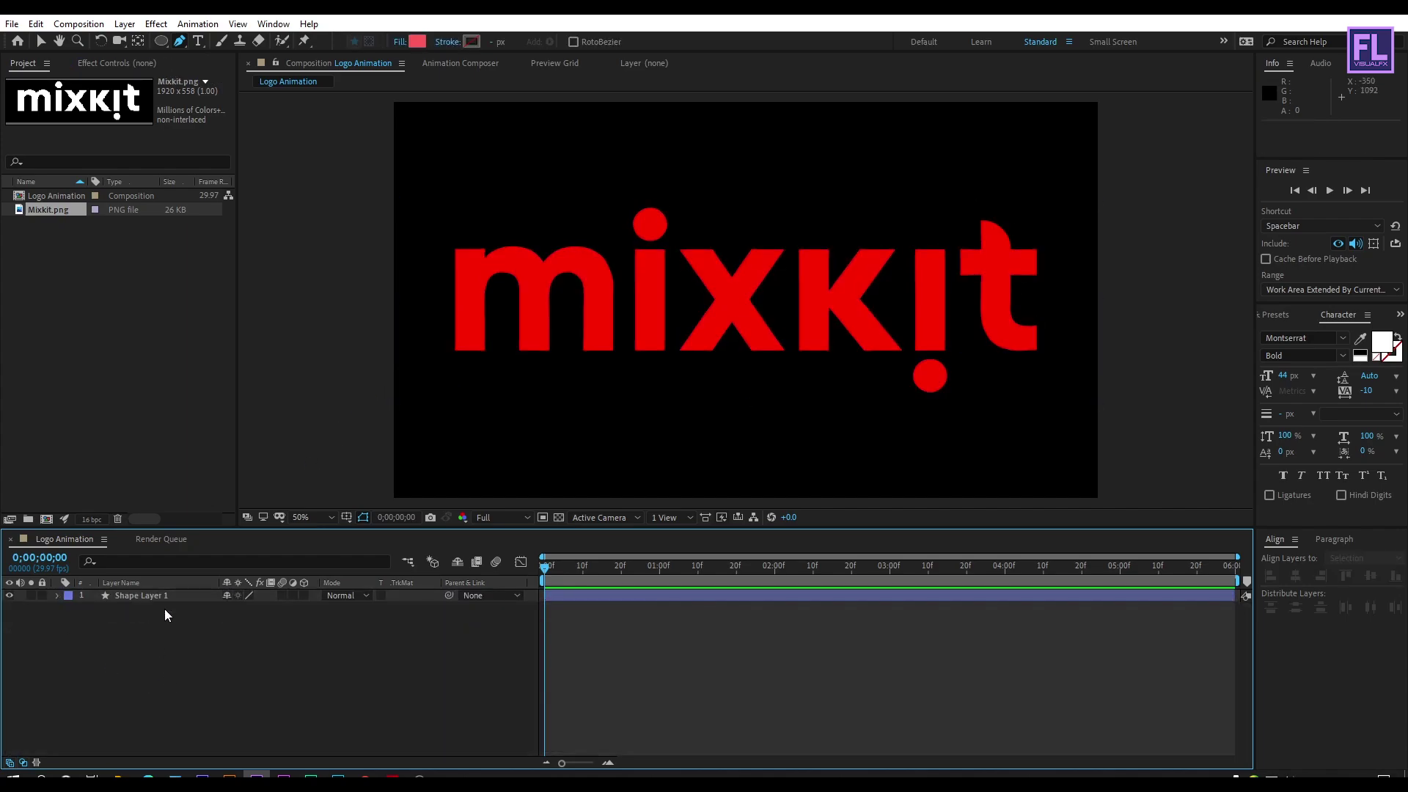
Step: Rename the shape layer as Logo
click(170, 597)
key(Return)
key(BackSpace)
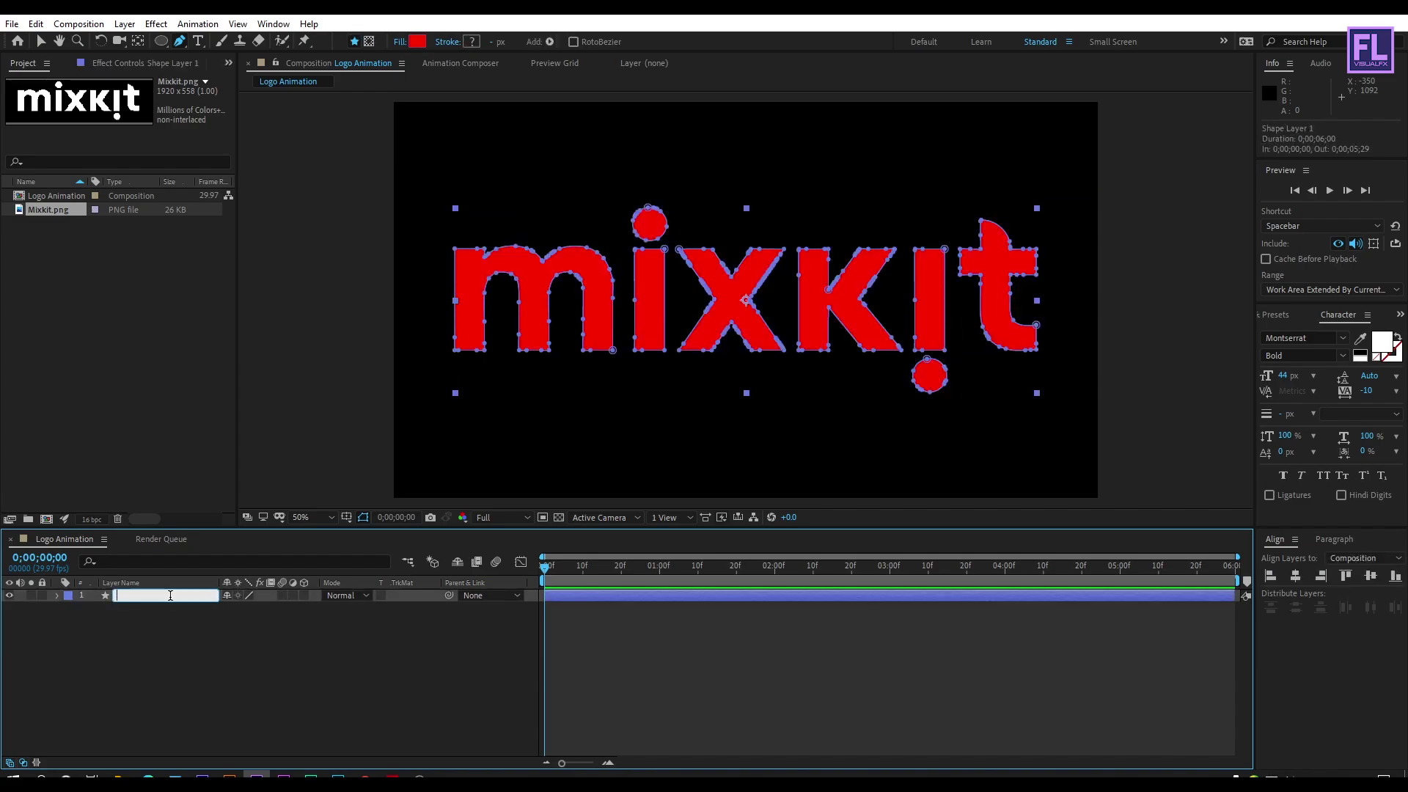
key(Return)
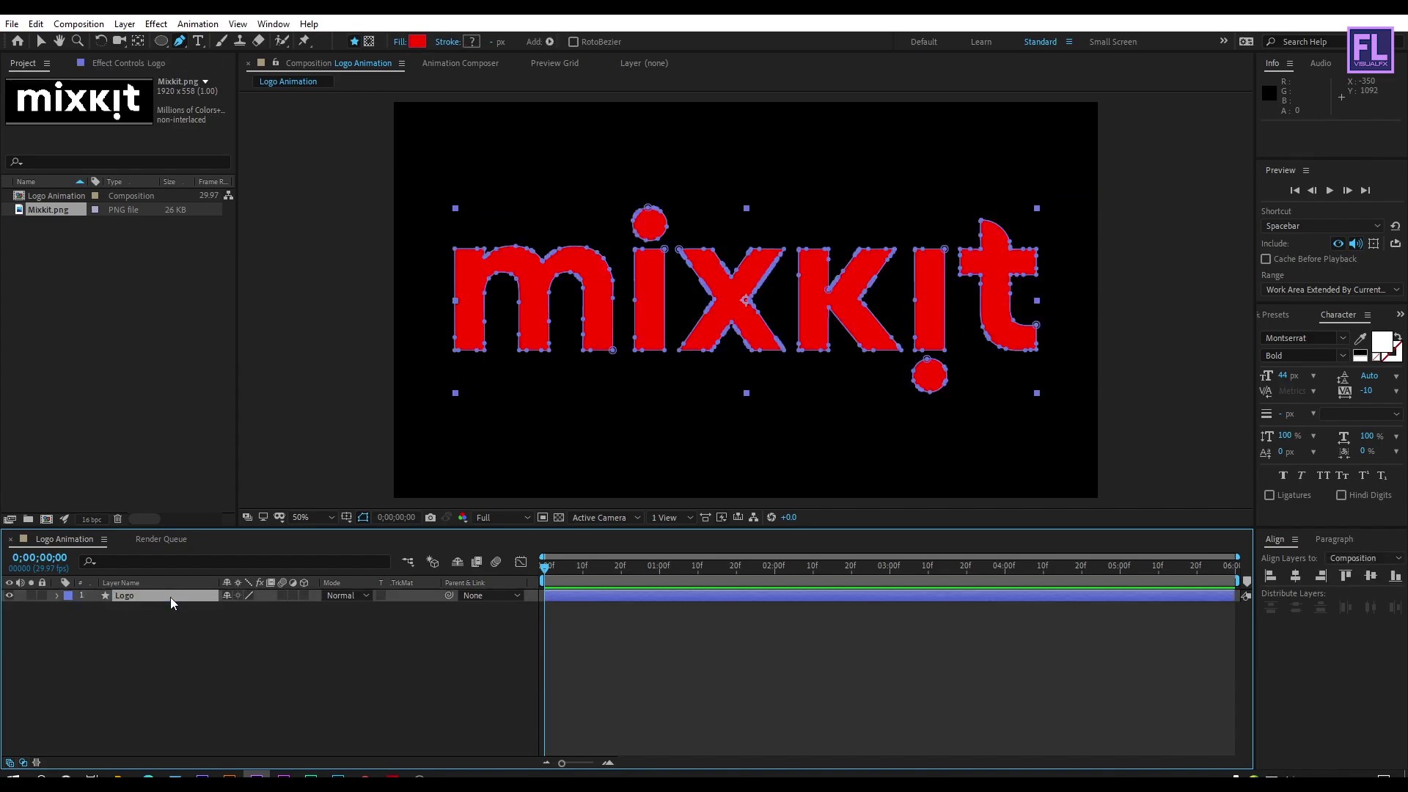
click(198, 640)
Step: Change the Logo layer's fill colour to a dark red
click(182, 597)
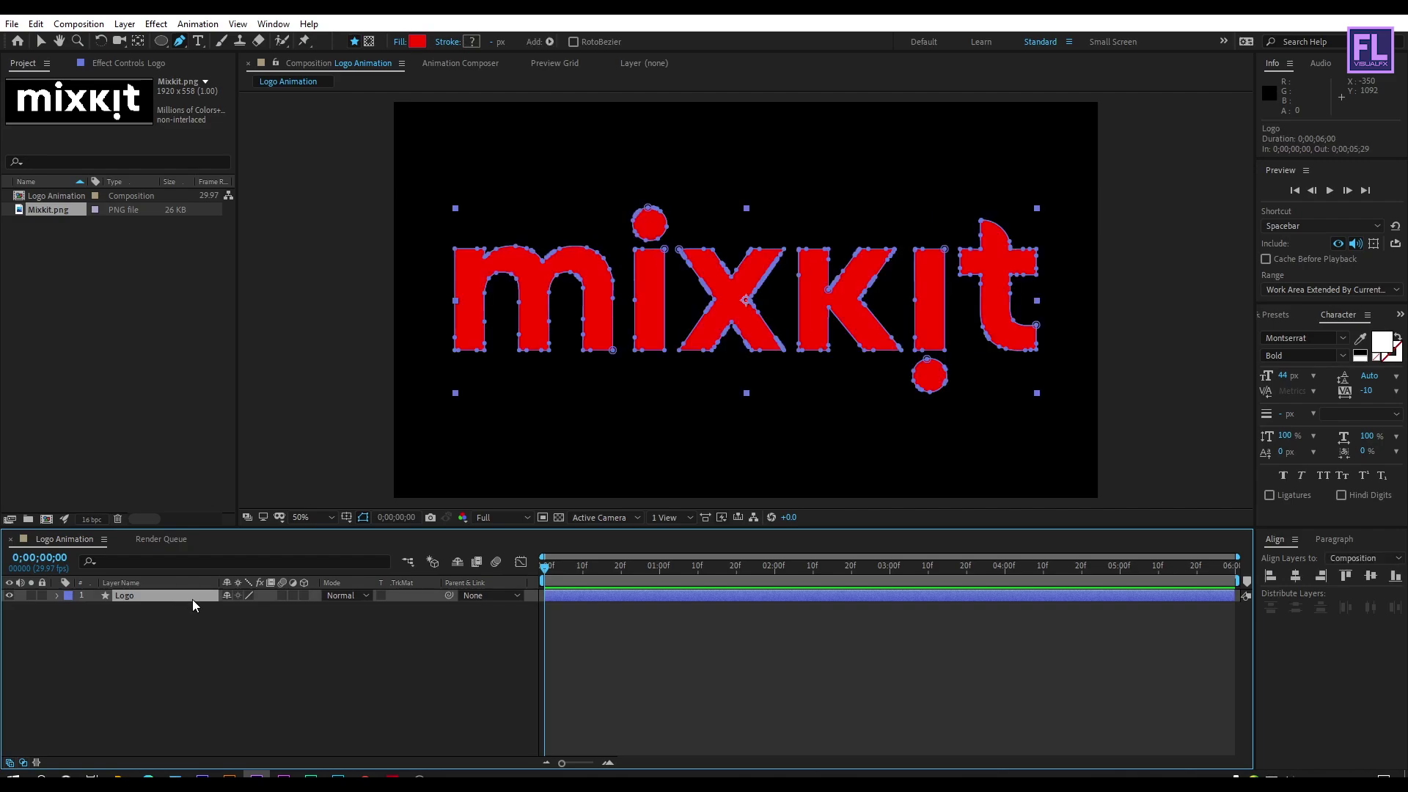
click(416, 42)
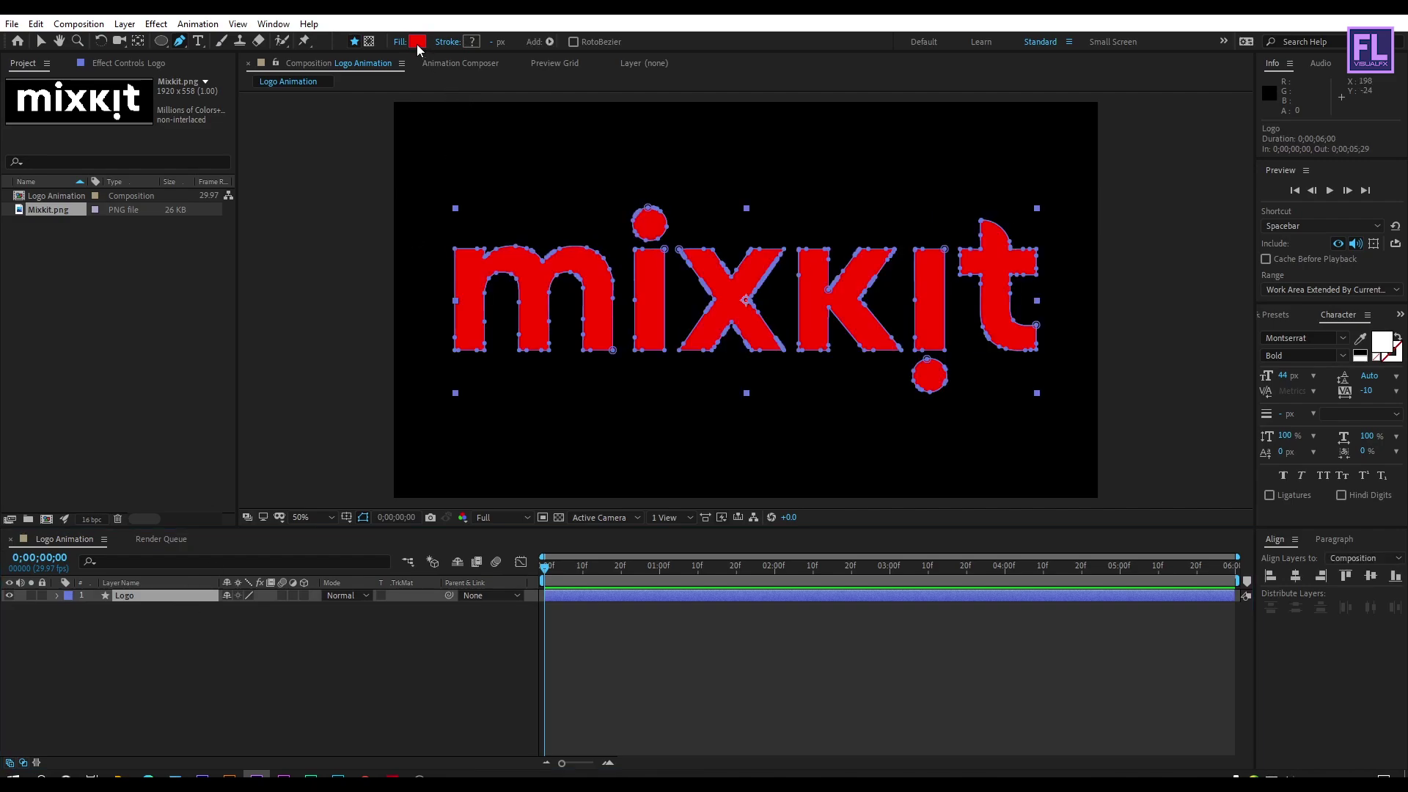
drag(843, 336, 649, 366)
click(746, 451)
drag(746, 451, 734, 463)
click(883, 396)
click(469, 632)
Step: Make the Logo layer 3D and duplicate it twice
click(160, 595)
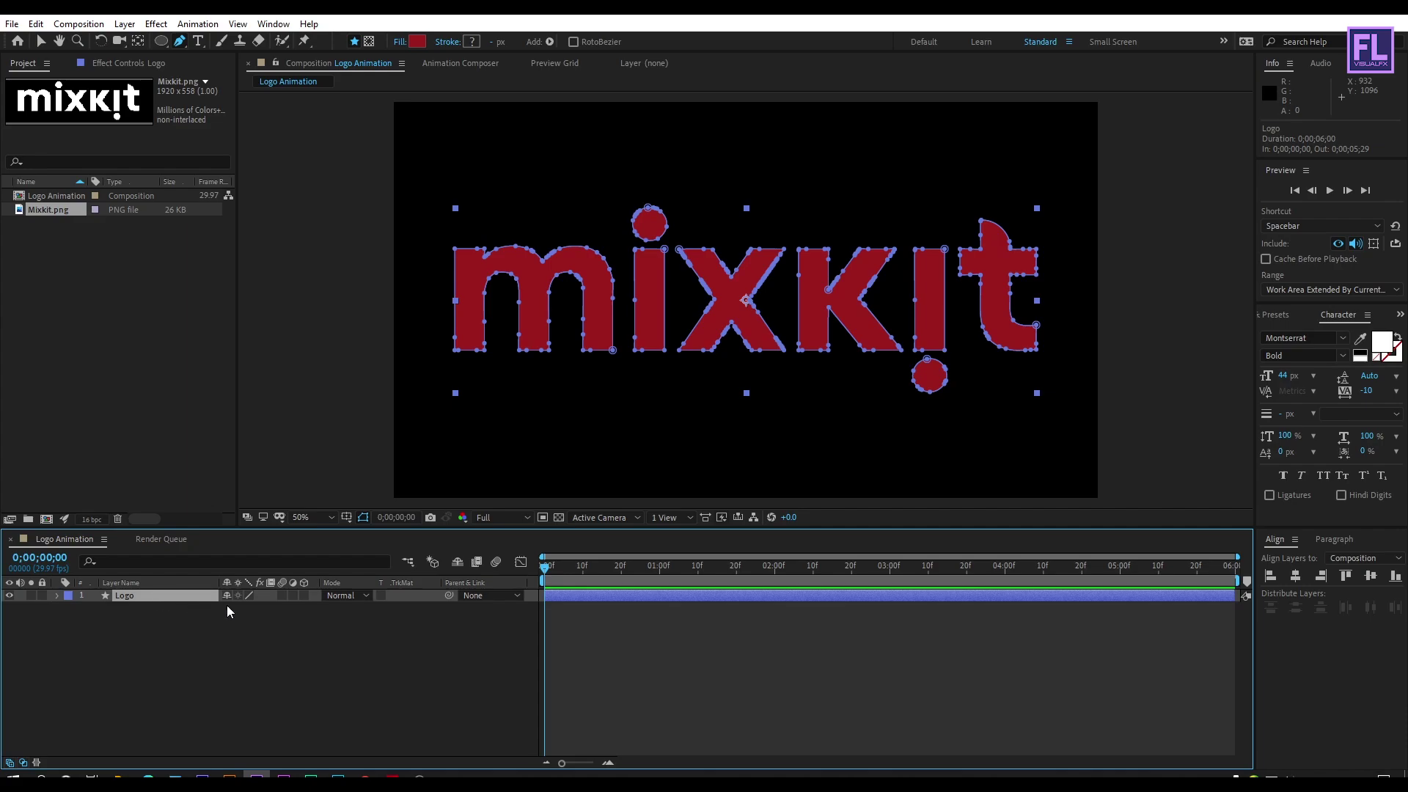
click(304, 595)
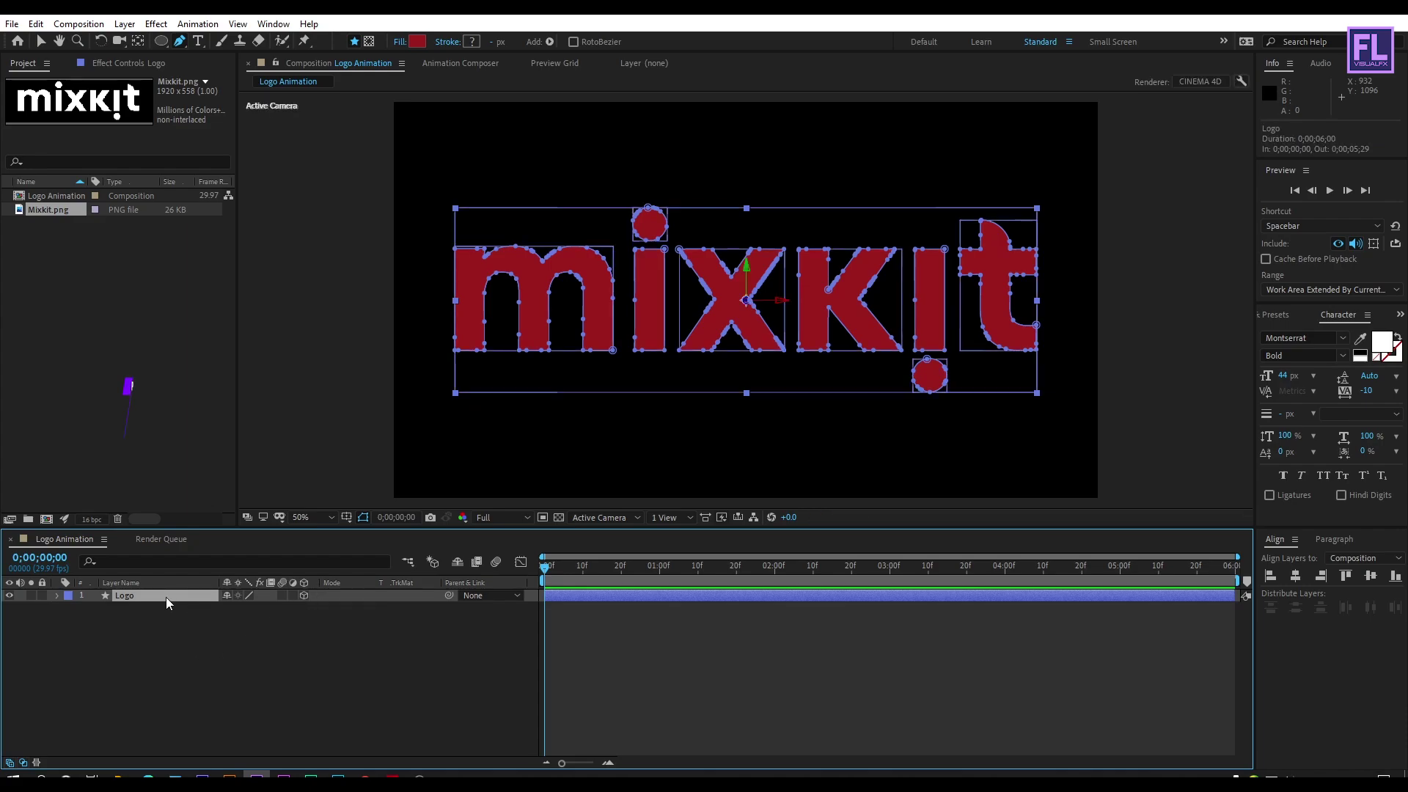
key(ctrl+d)
key(ctrl+d)
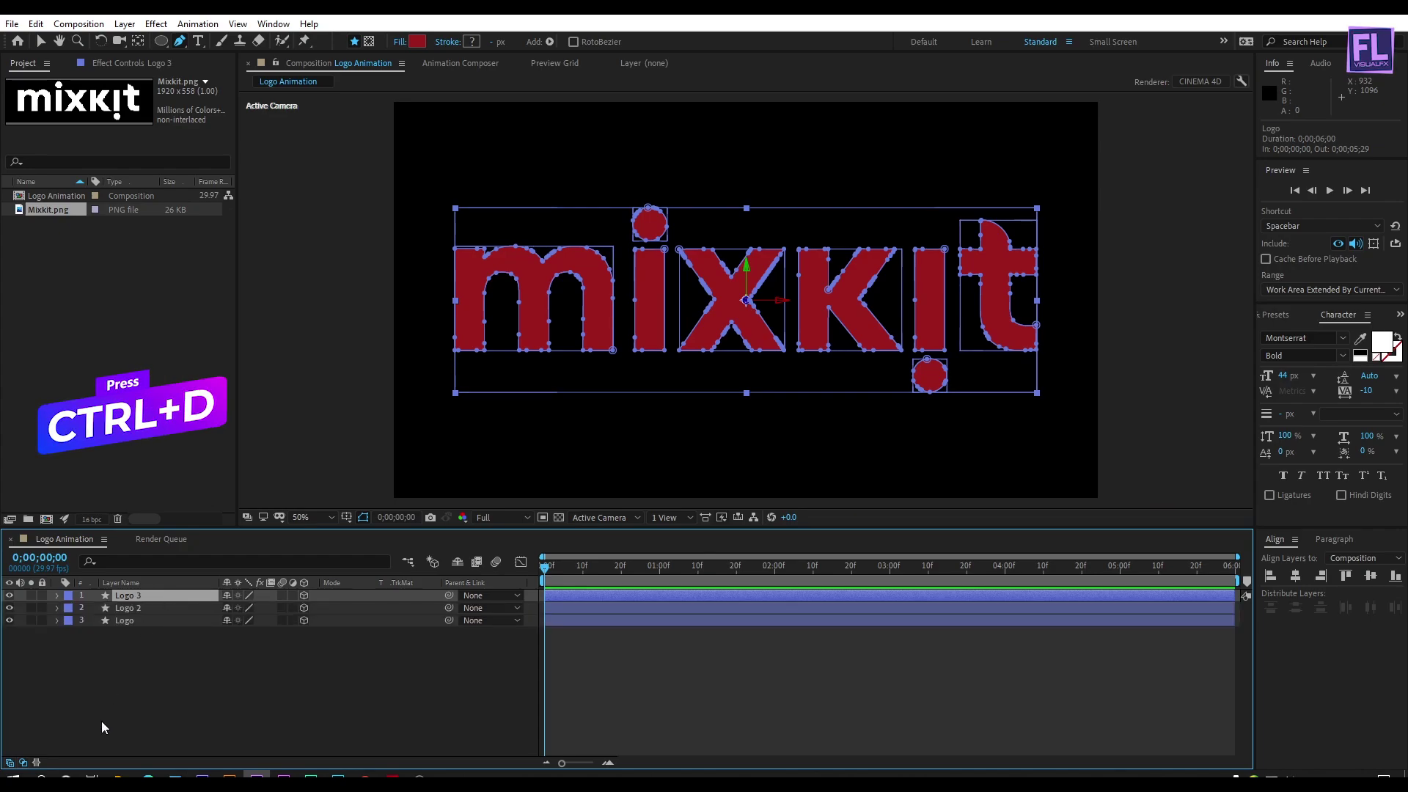
Step: Set the fill colour of the Logo 2 and Logo 3 layers to white
click(142, 670)
click(142, 609)
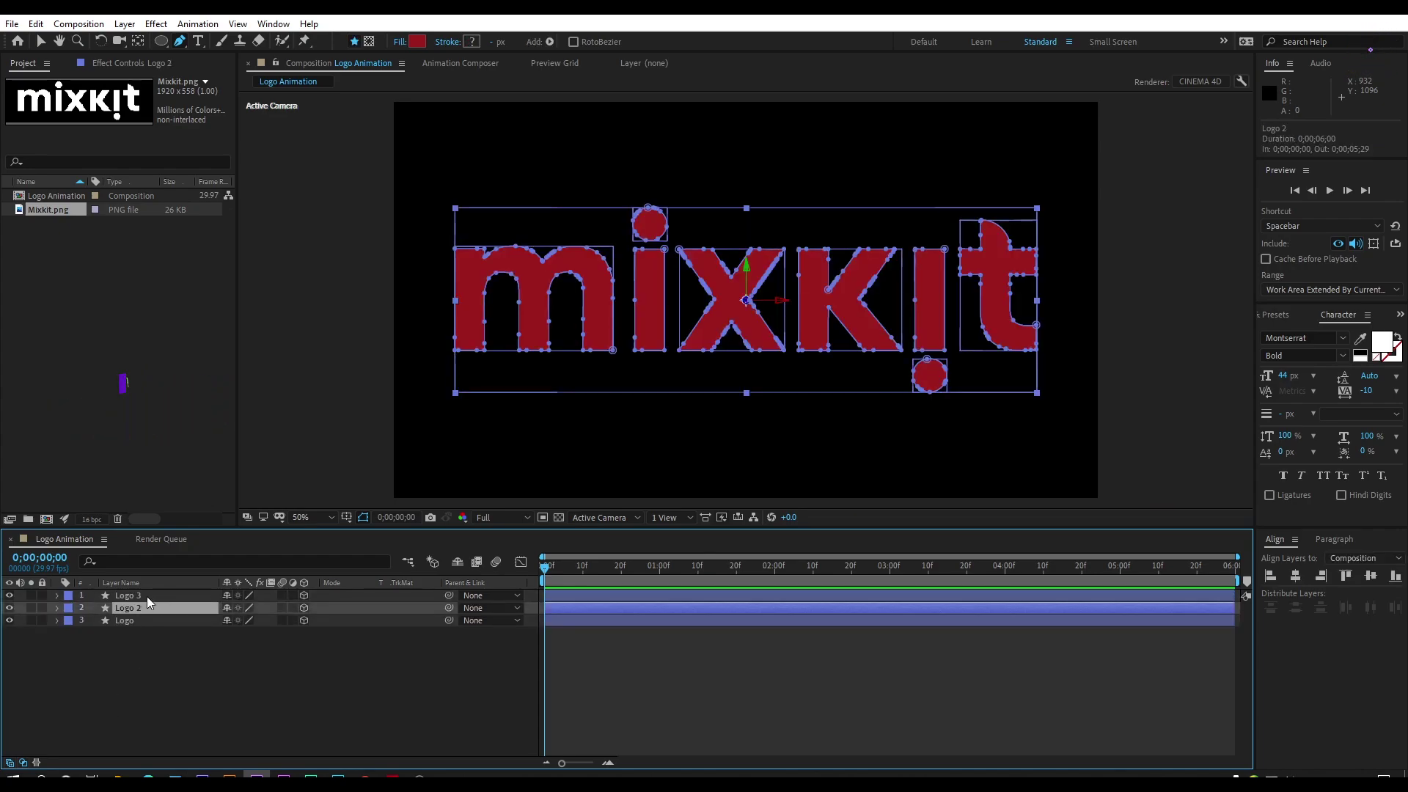
ctrl+click(146, 596)
click(416, 41)
click(582, 396)
click(902, 394)
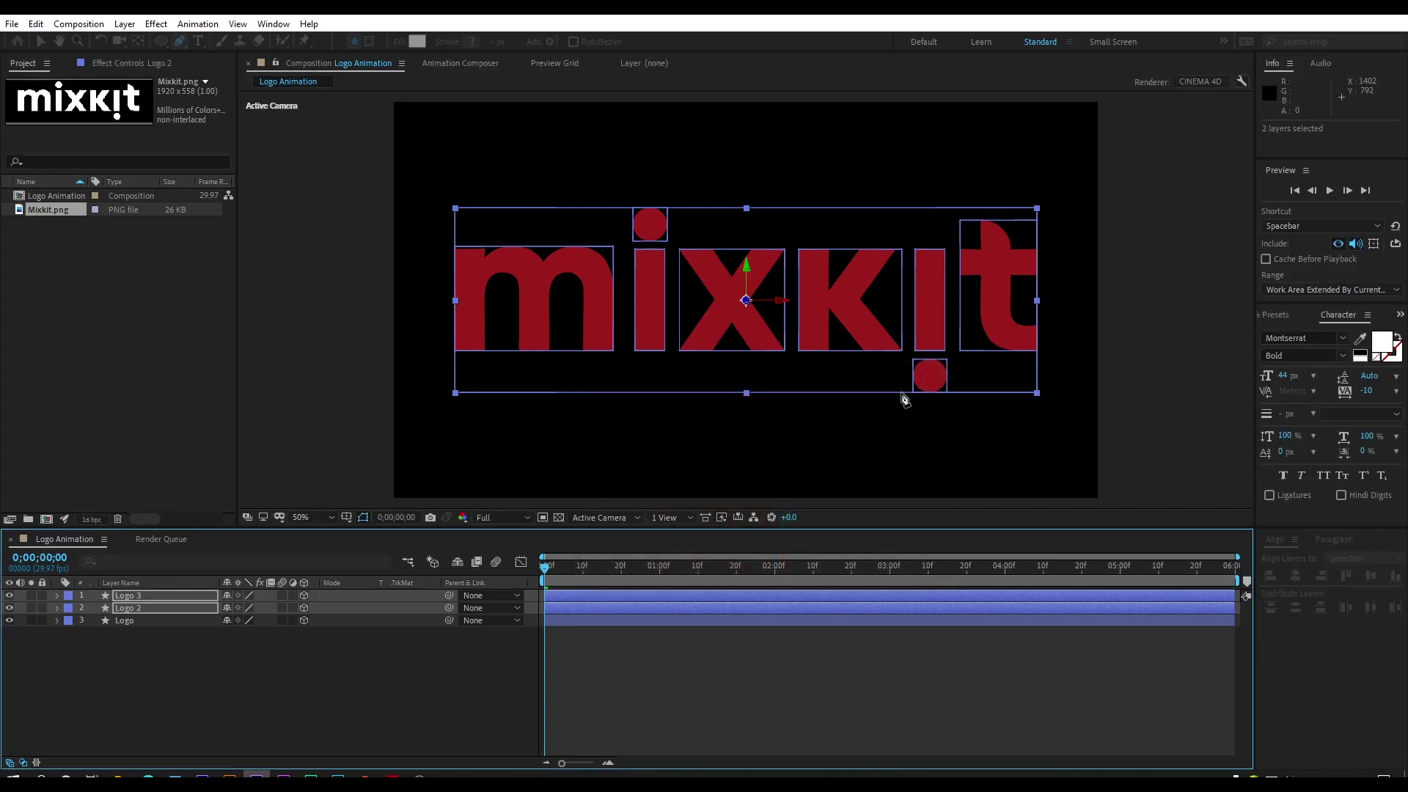
click(199, 711)
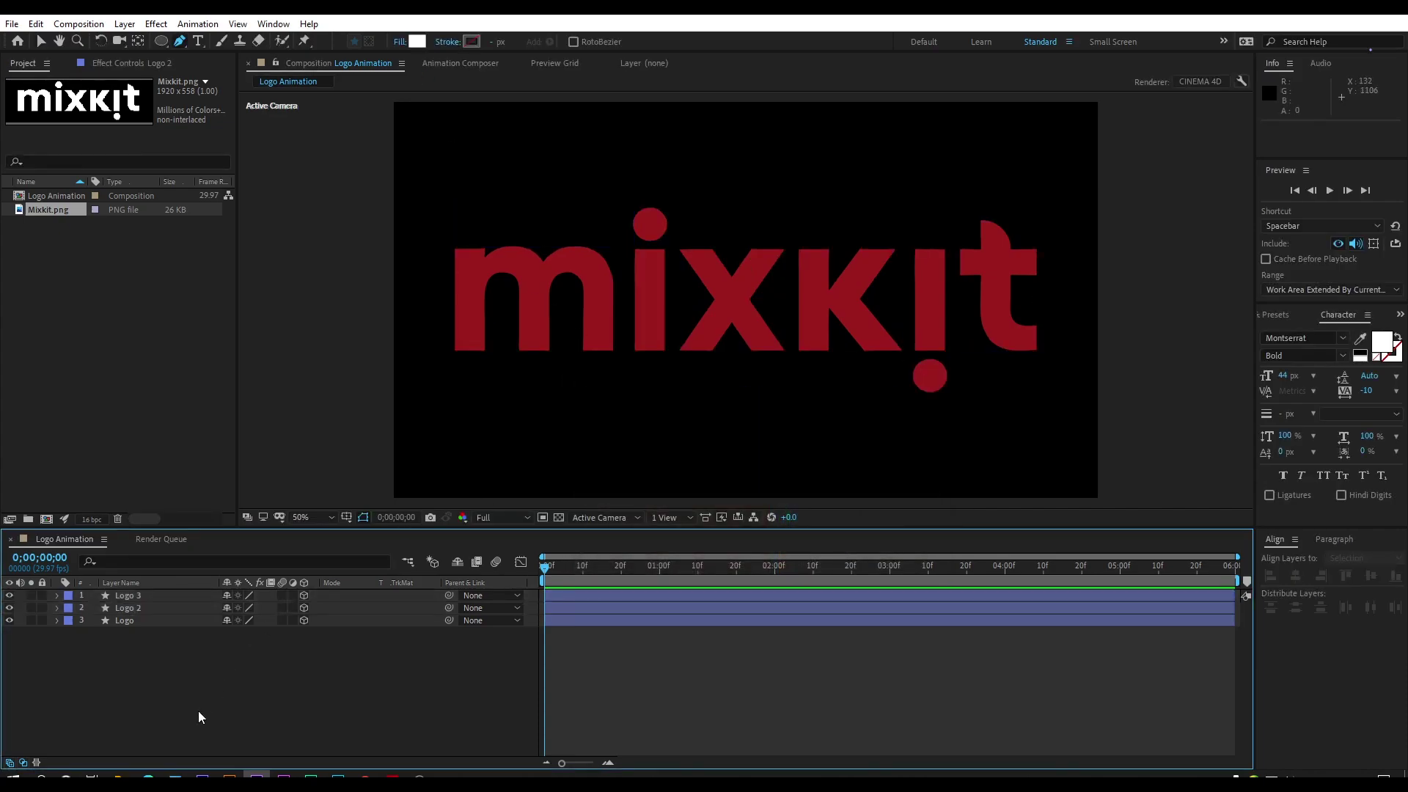
Step: Set the Extrusion Depth in the original Logo layer's Geometry Options to 160 and collapse its properties
click(139, 621)
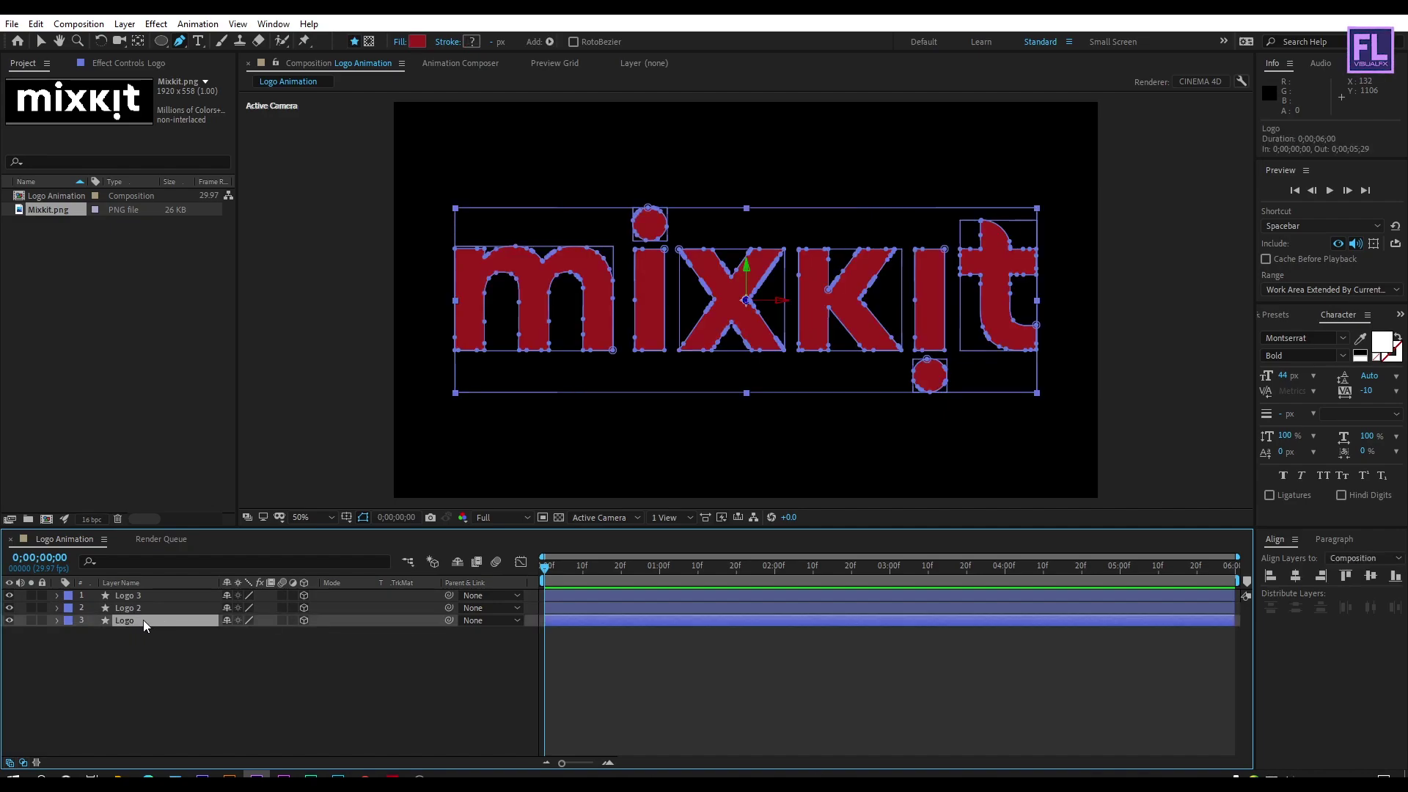
key(Return)
click(58, 620)
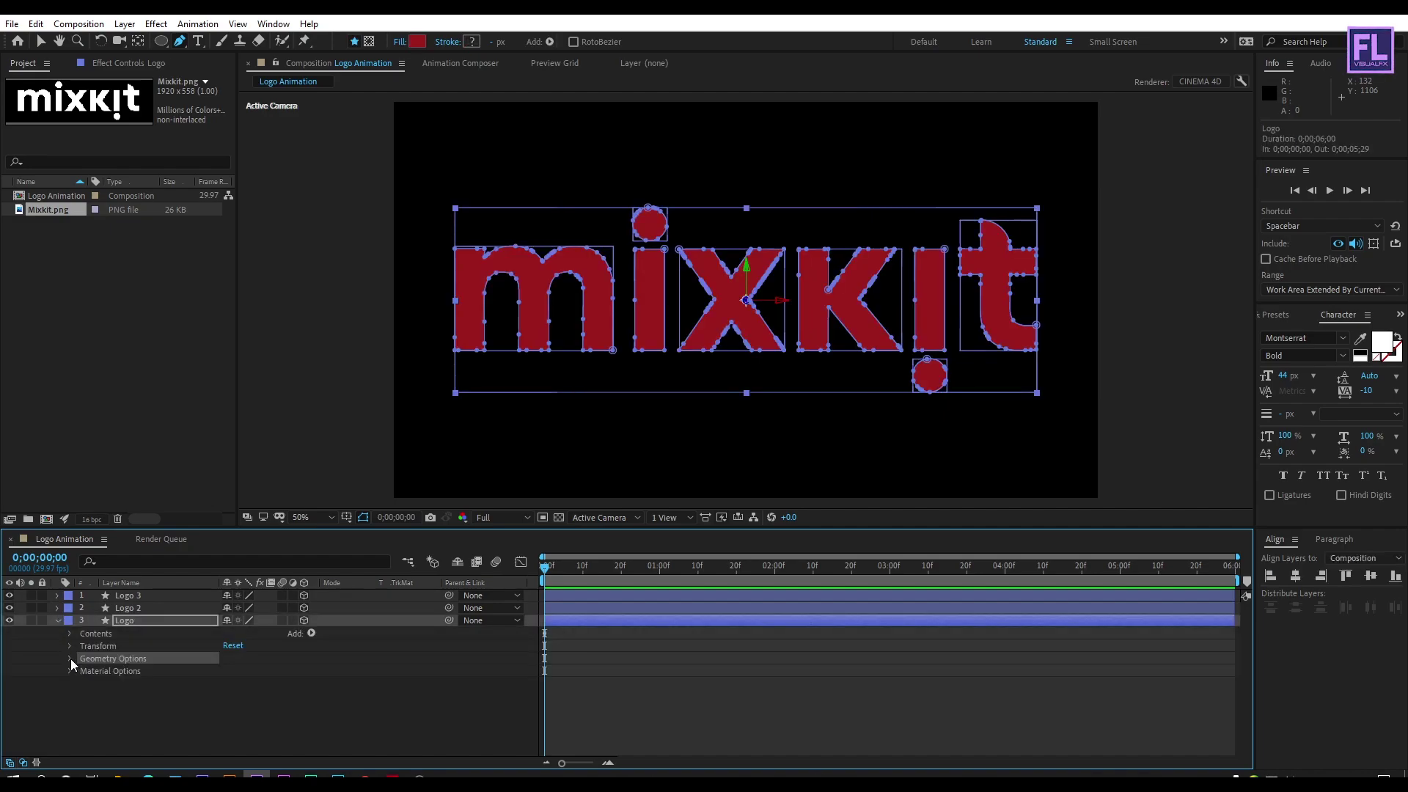
click(71, 658)
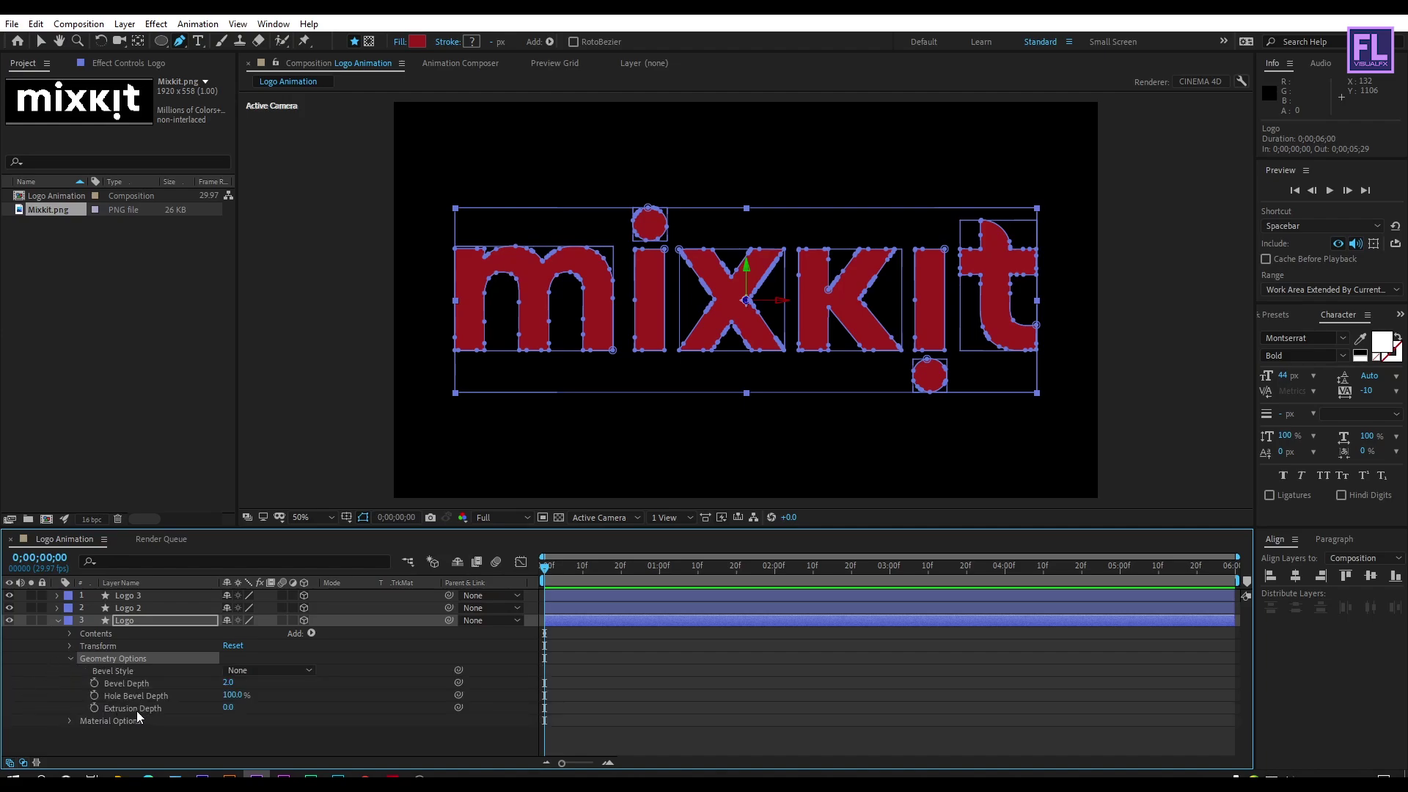
drag(227, 712, 337, 702)
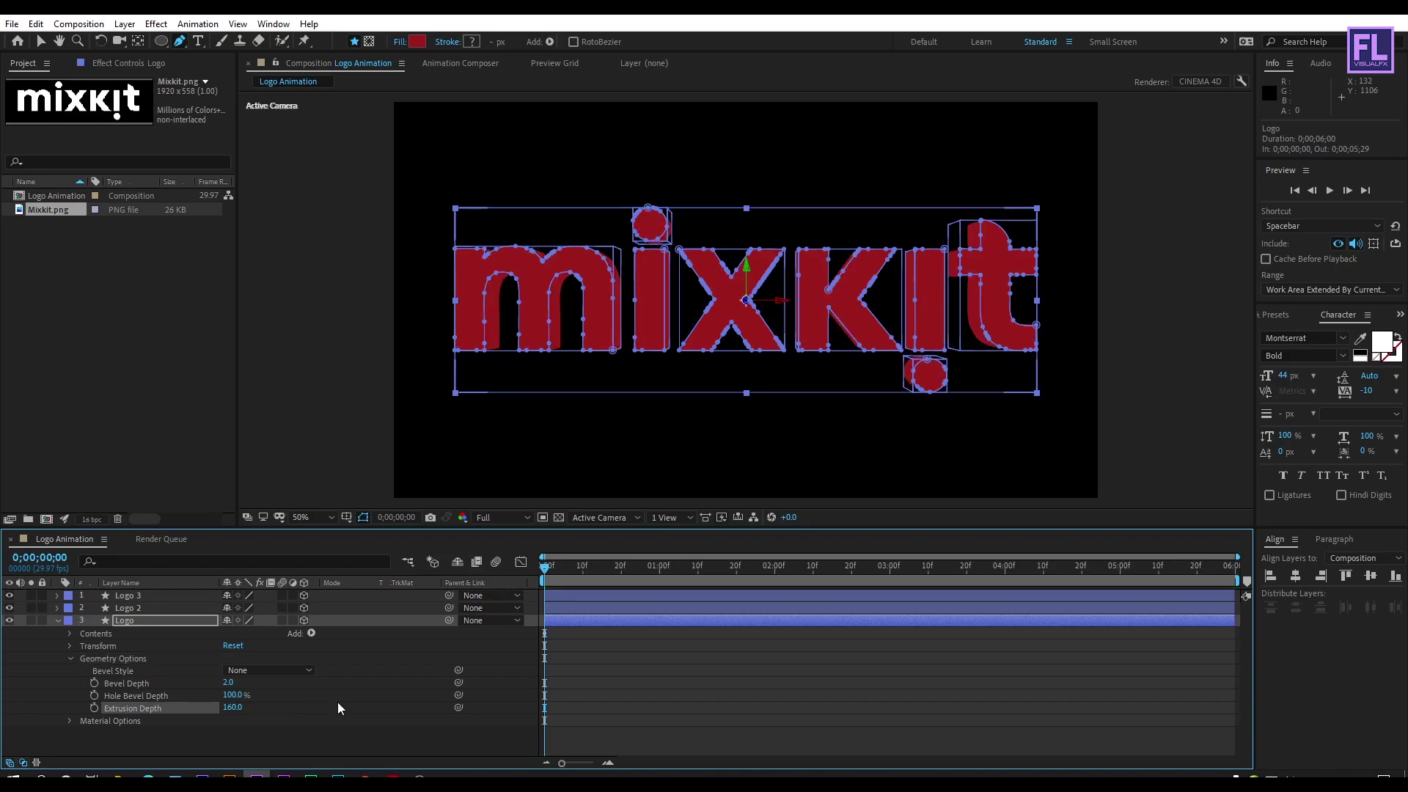
click(69, 658)
click(58, 620)
click(137, 650)
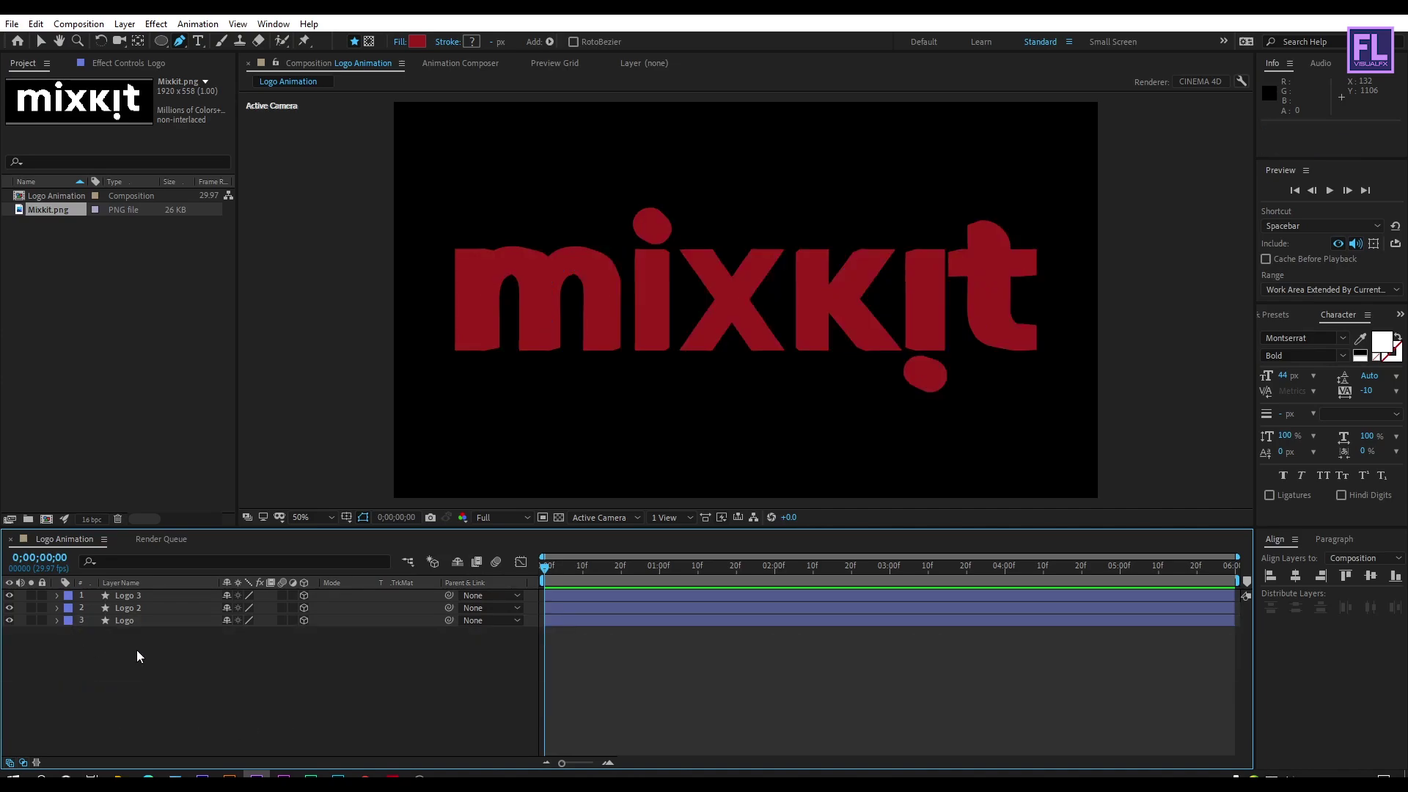
Step: In the Top view, move the Logo 2 layer along Z to -0.5, just in front of the extruded logo
click(578, 519)
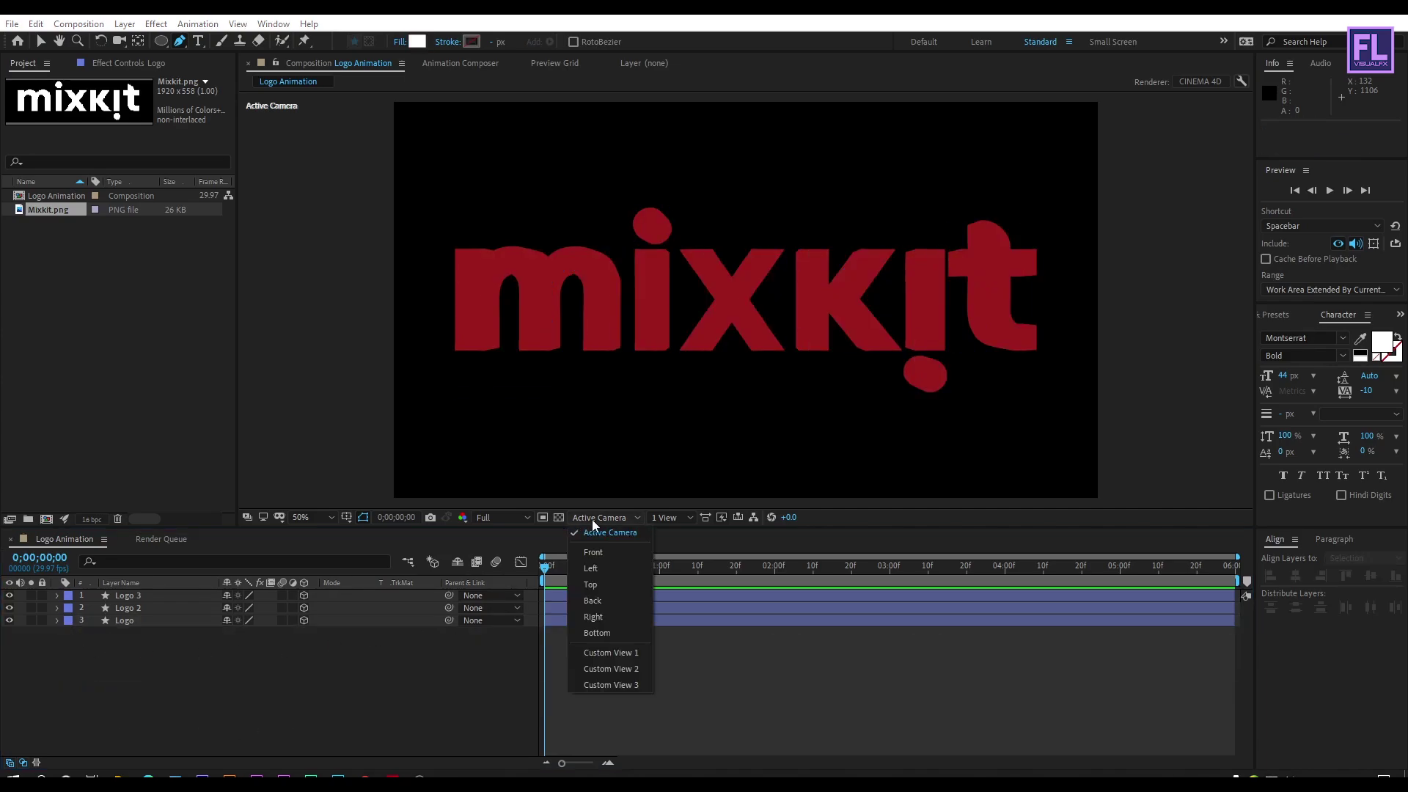
click(609, 584)
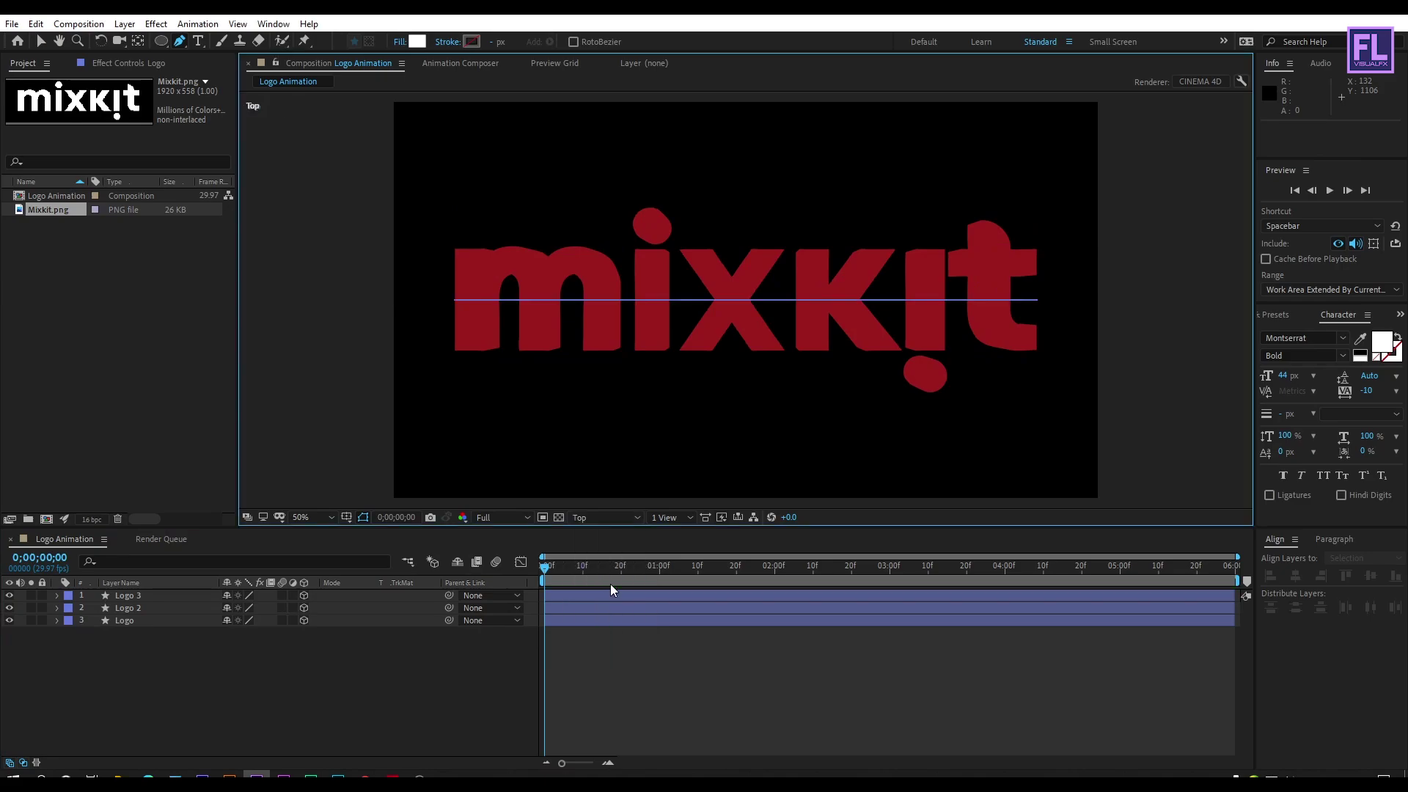
click(139, 607)
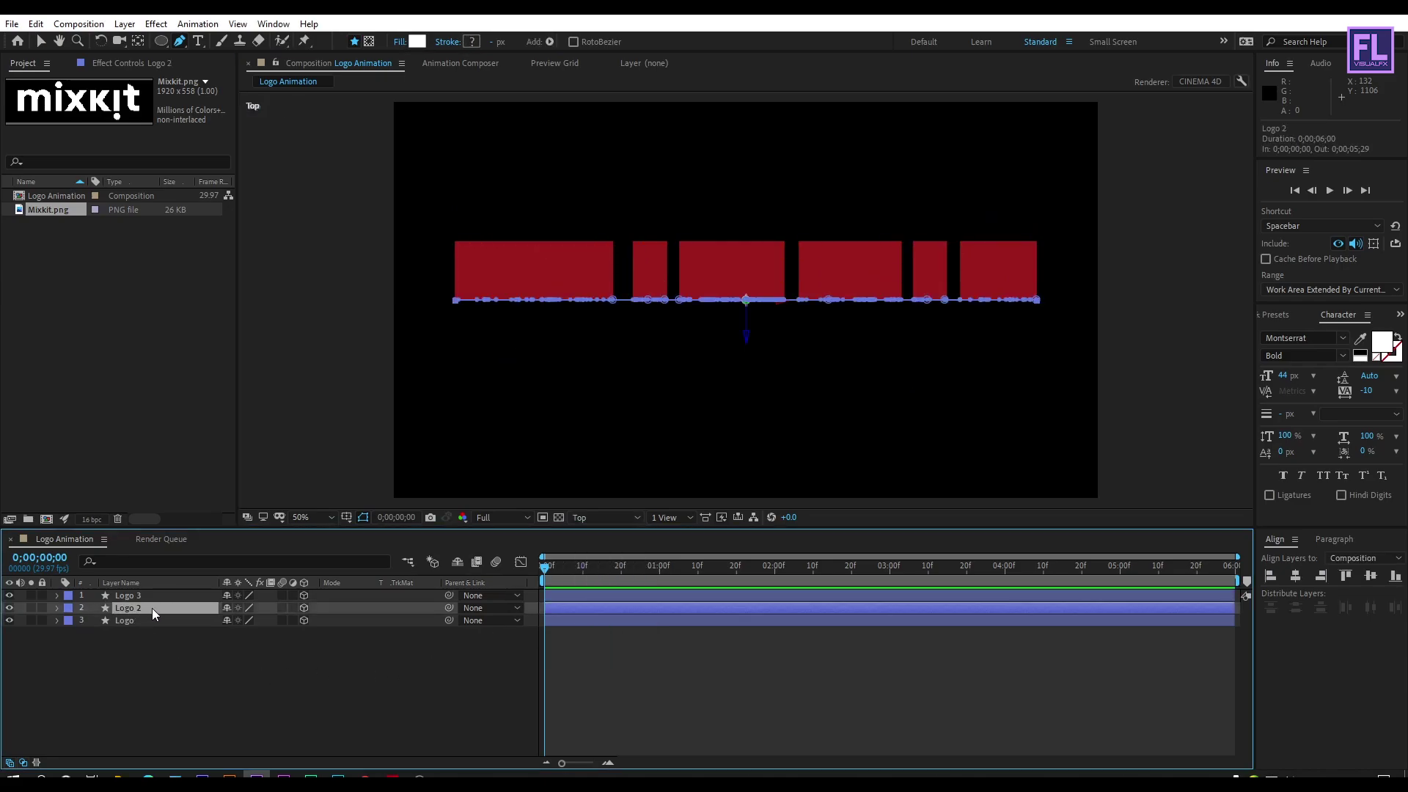
scroll(734, 305, up, 4)
drag(776, 334, 754, 336)
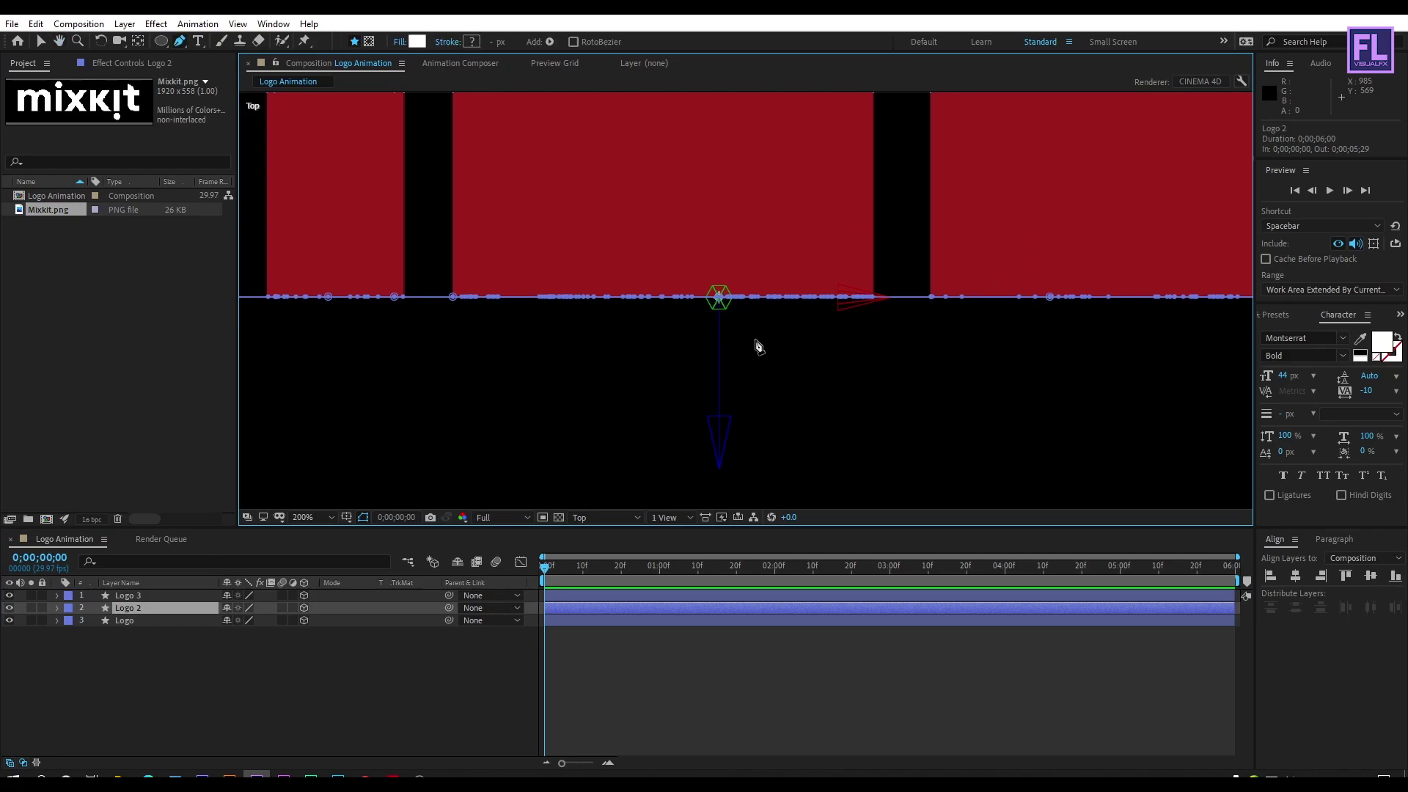
key(v)
drag(718, 423, 719, 426)
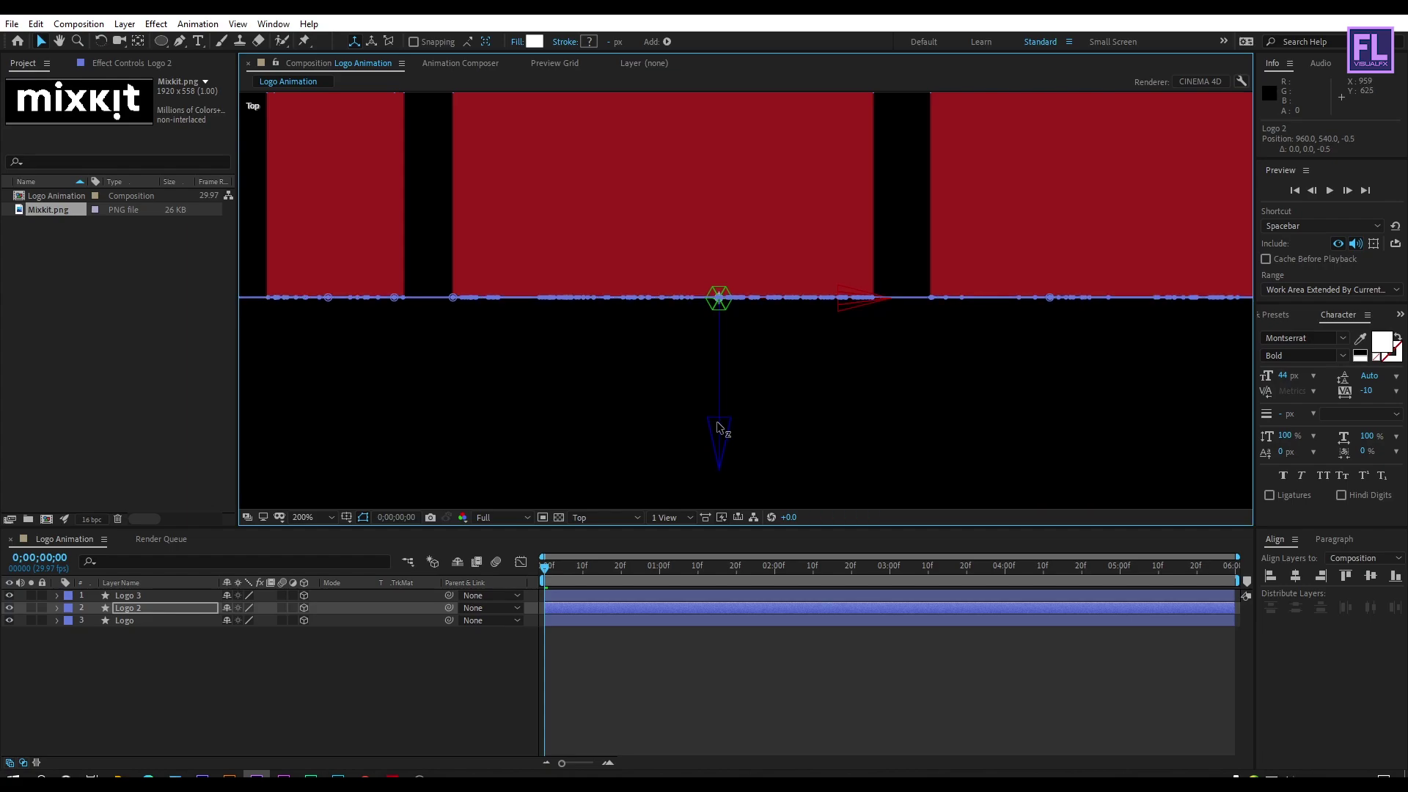
Step: Move the Logo 3 layer along Z to about 160.8, just behind the back face of the extruded logo
click(133, 597)
key(comma)
drag(728, 367, 695, 425)
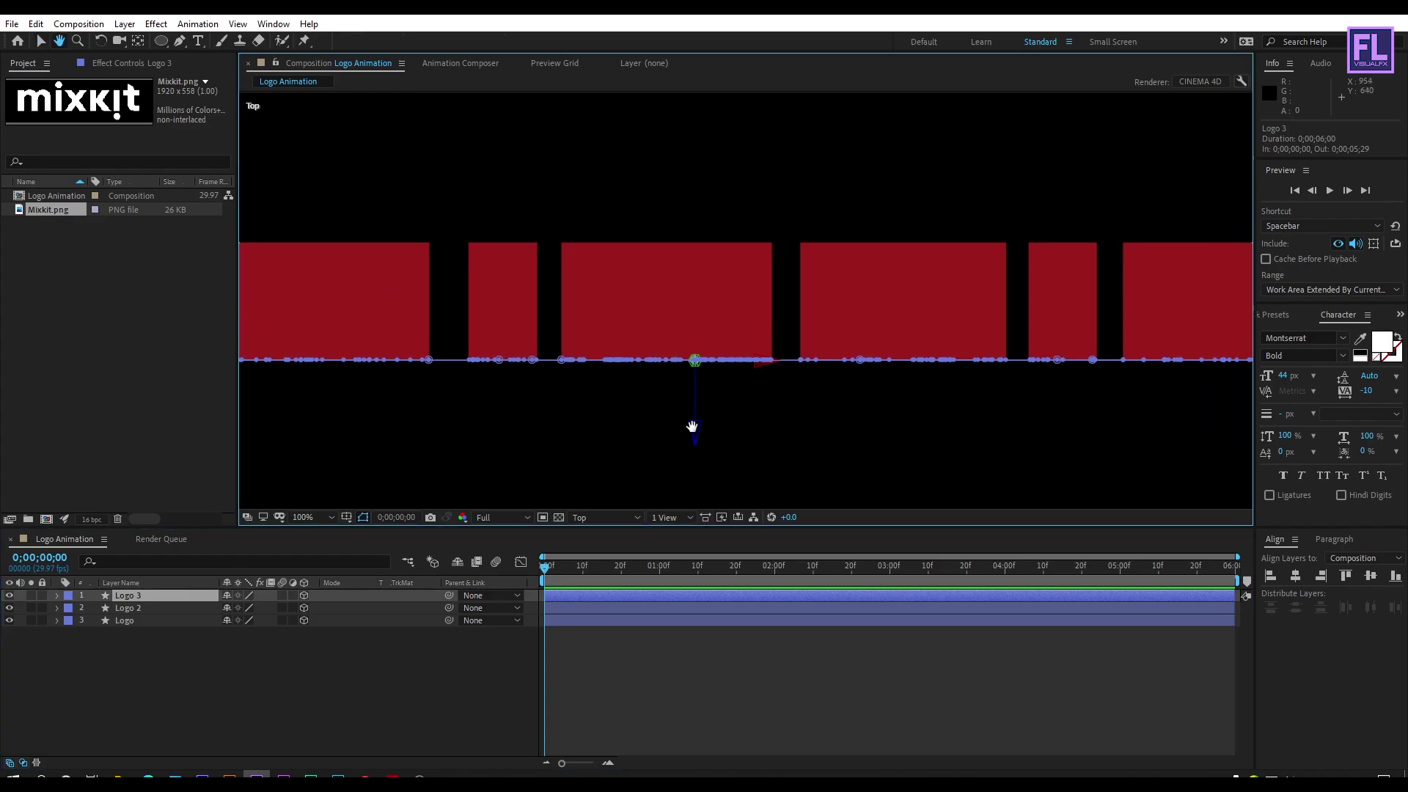
drag(693, 369, 697, 314)
scroll(698, 315, up, 4)
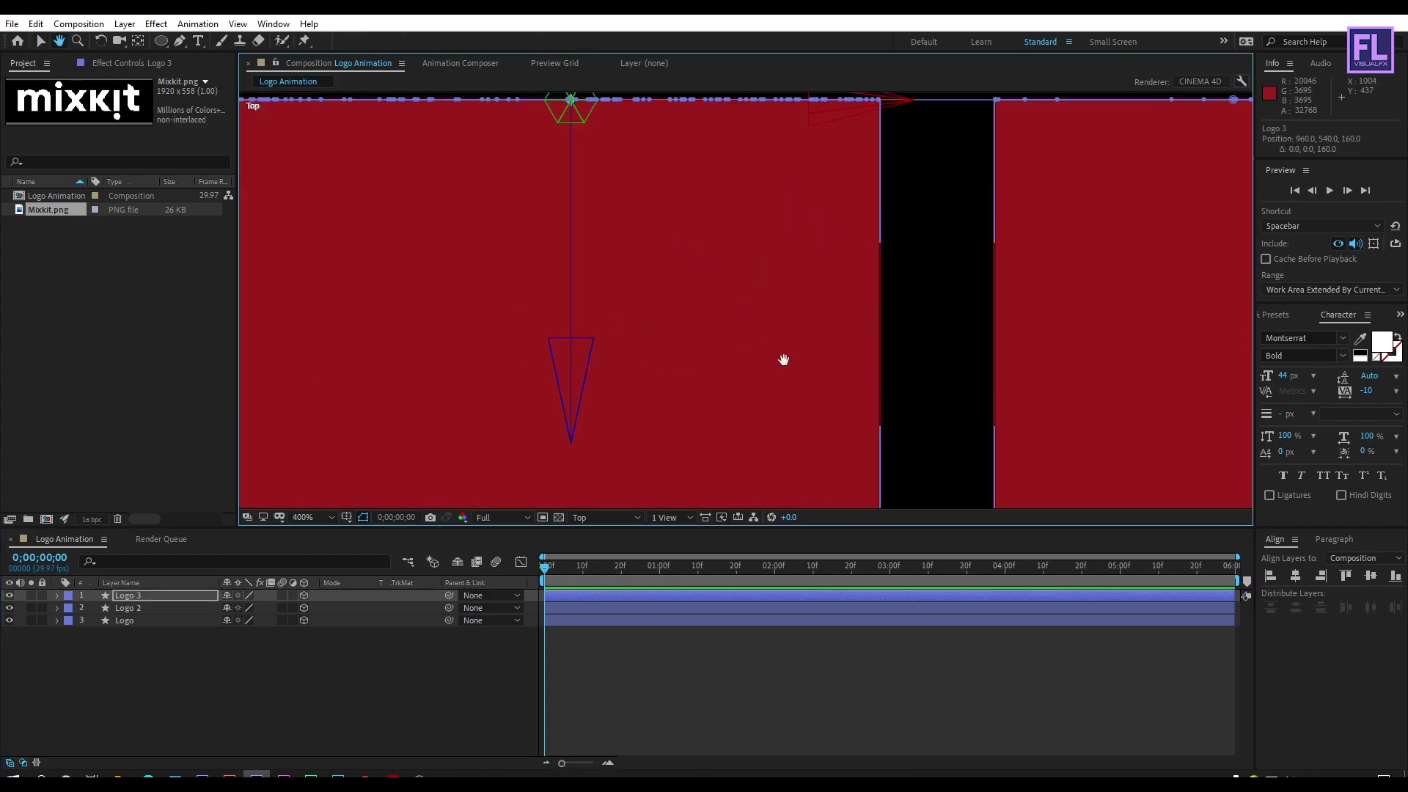
drag(675, 489, 675, 489)
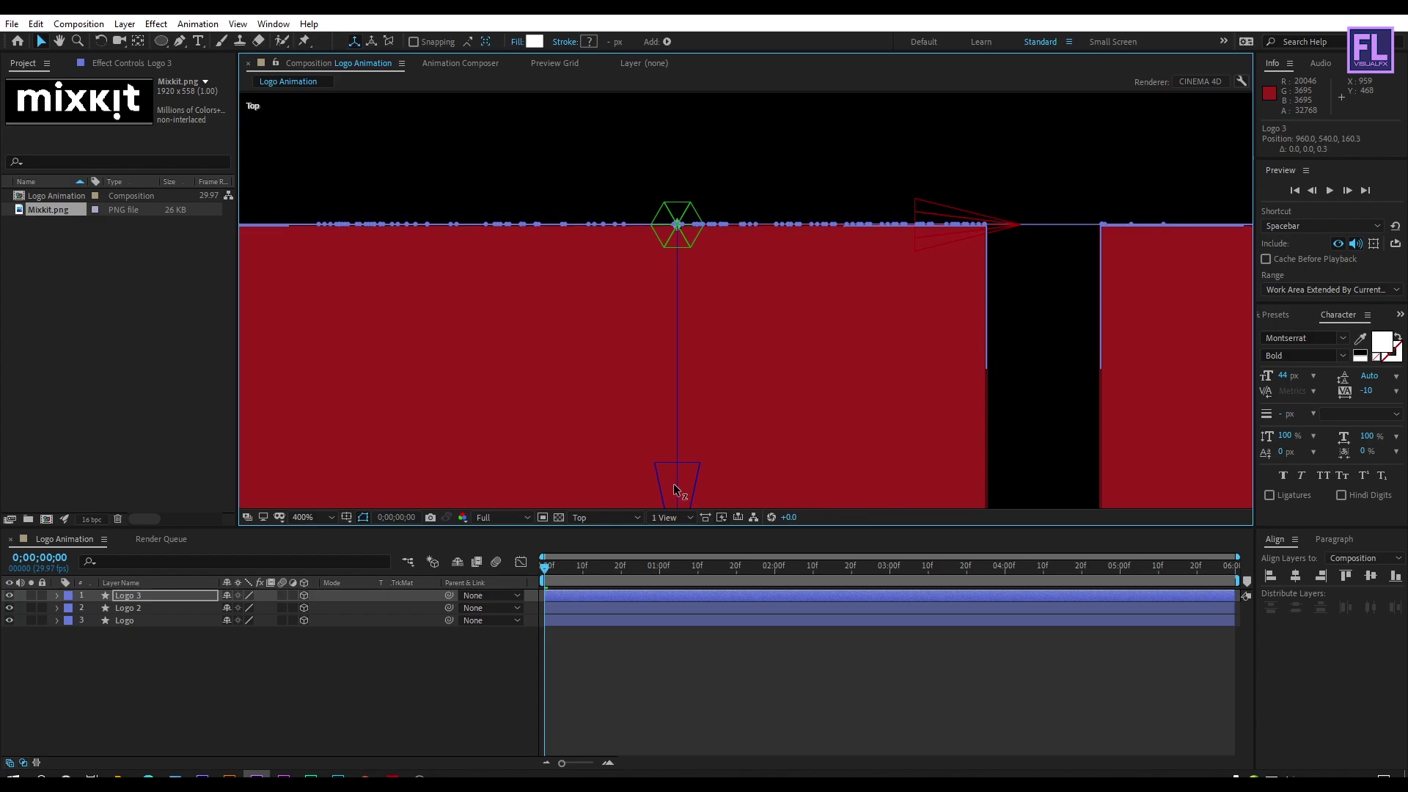
key(h)
scroll(749, 335, down, 2)
key(v)
drag(714, 411, 711, 414)
scroll(711, 414, down, 4)
key(h)
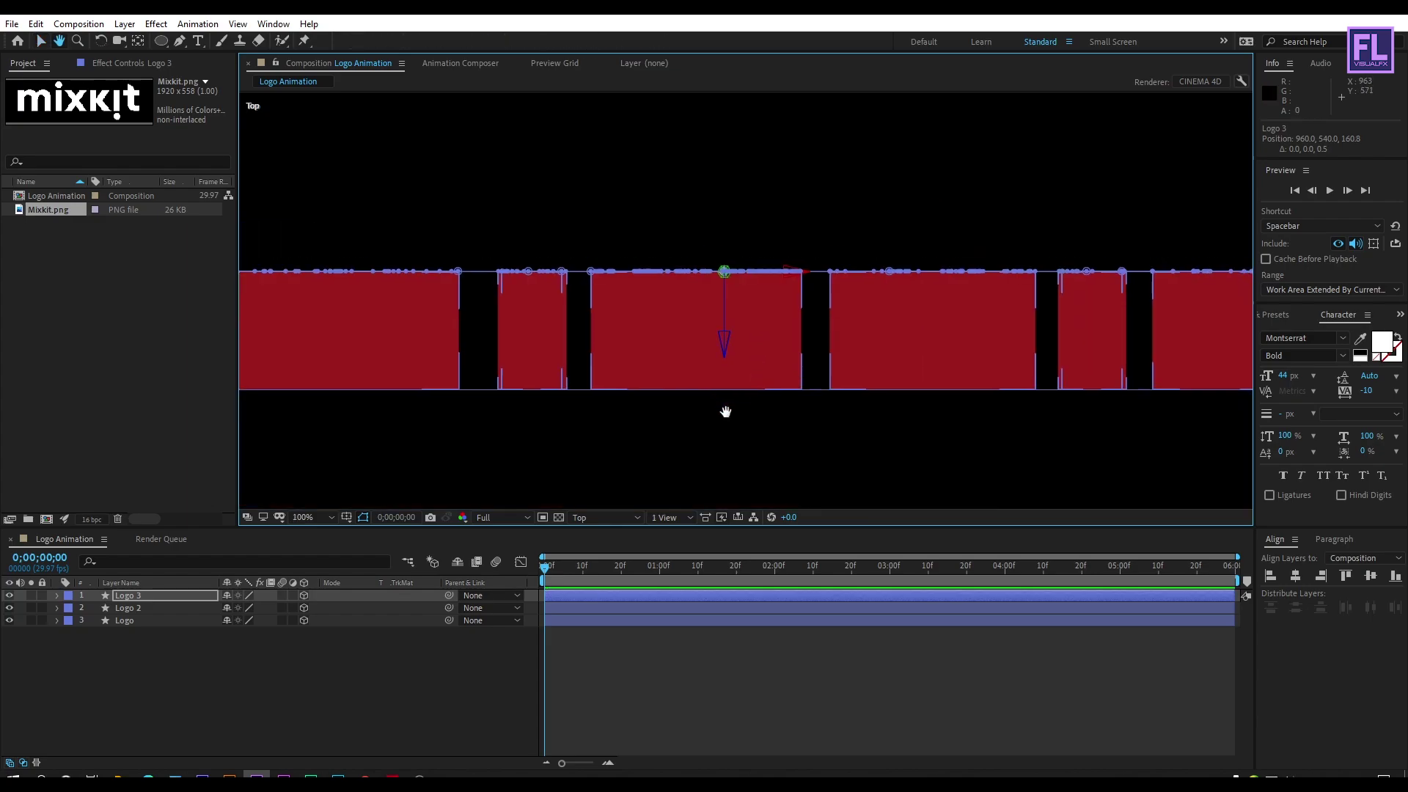
Step: Return the composition view to Active Camera
drag(722, 396, 707, 362)
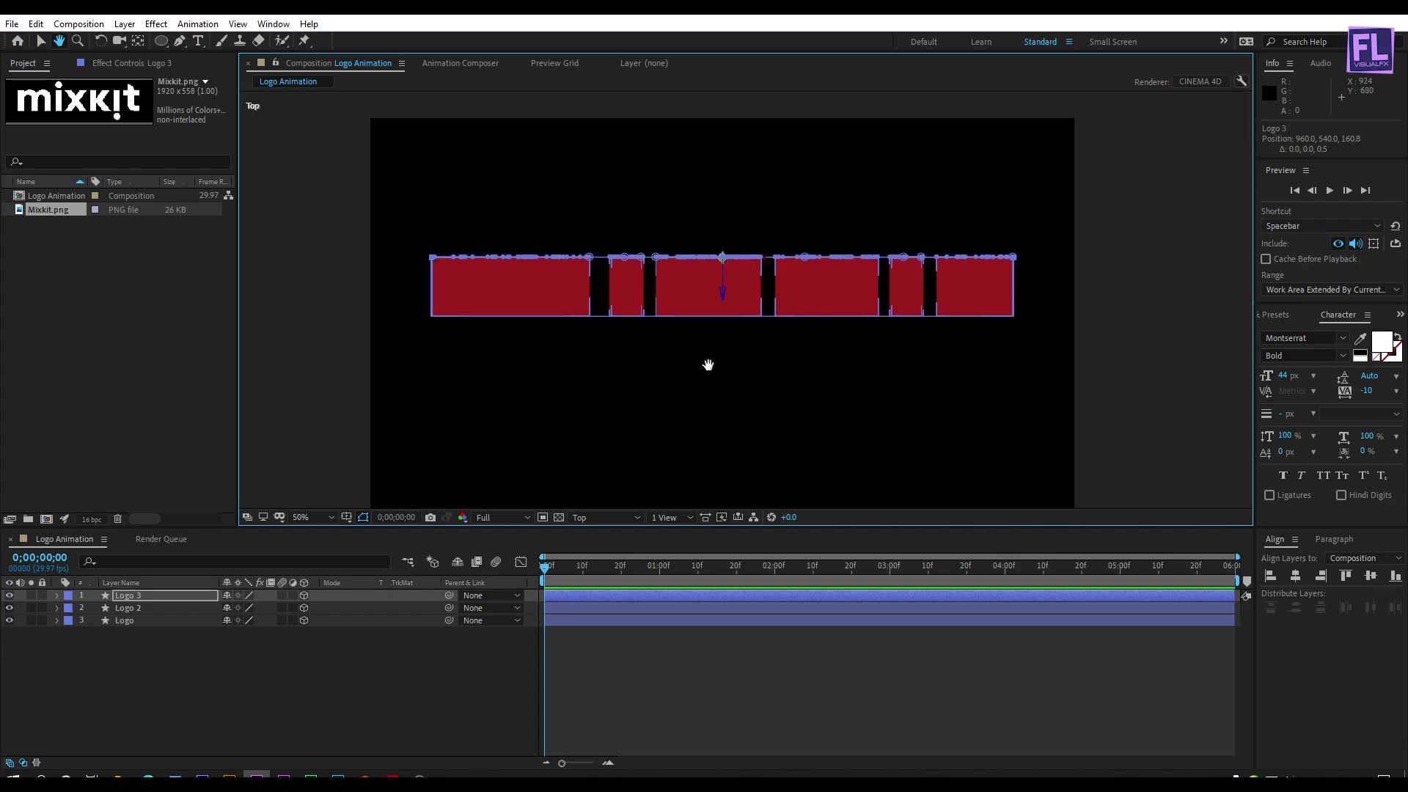
key(v)
click(596, 516)
click(597, 528)
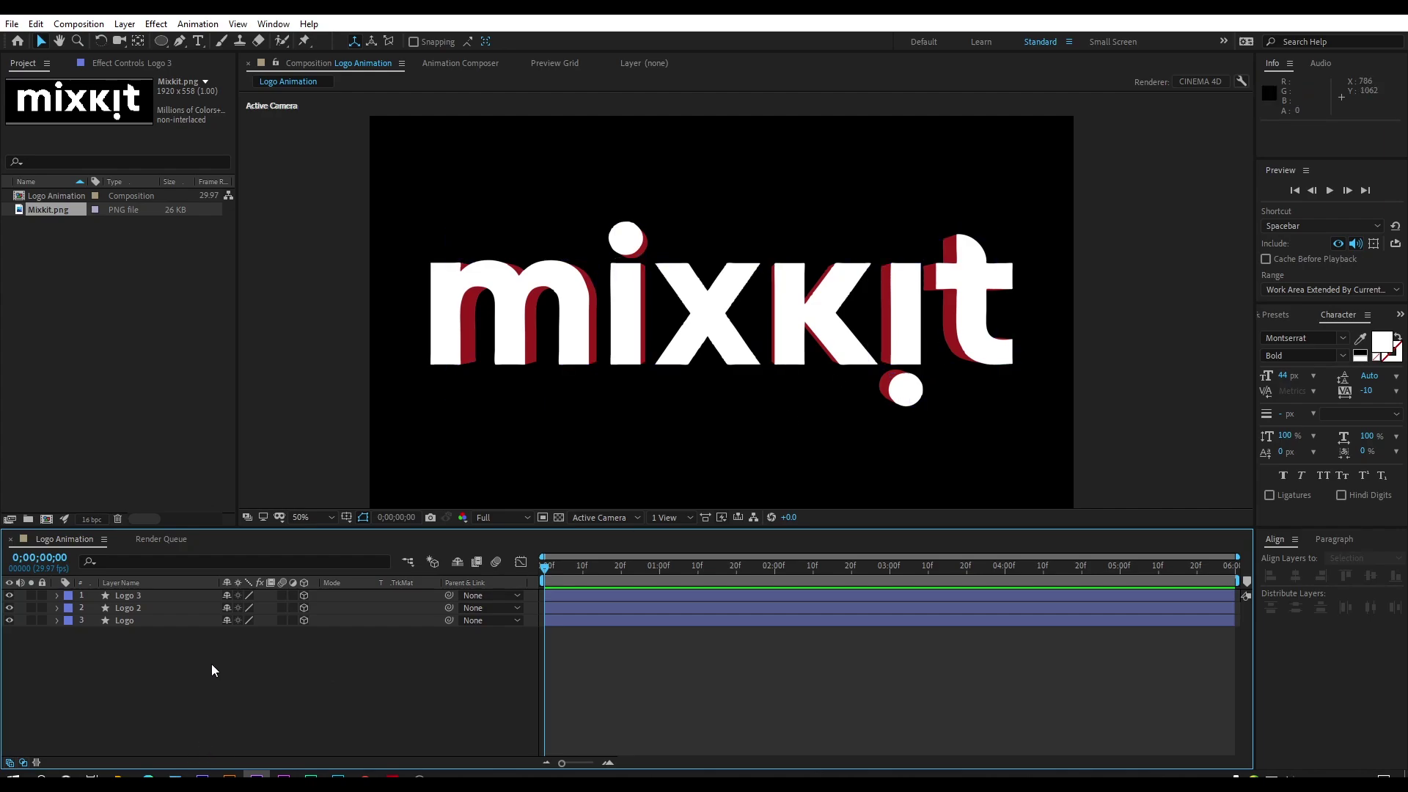
Step: Create a null object and make it a 3D layer
right_click(161, 669)
mouse_move(230, 508)
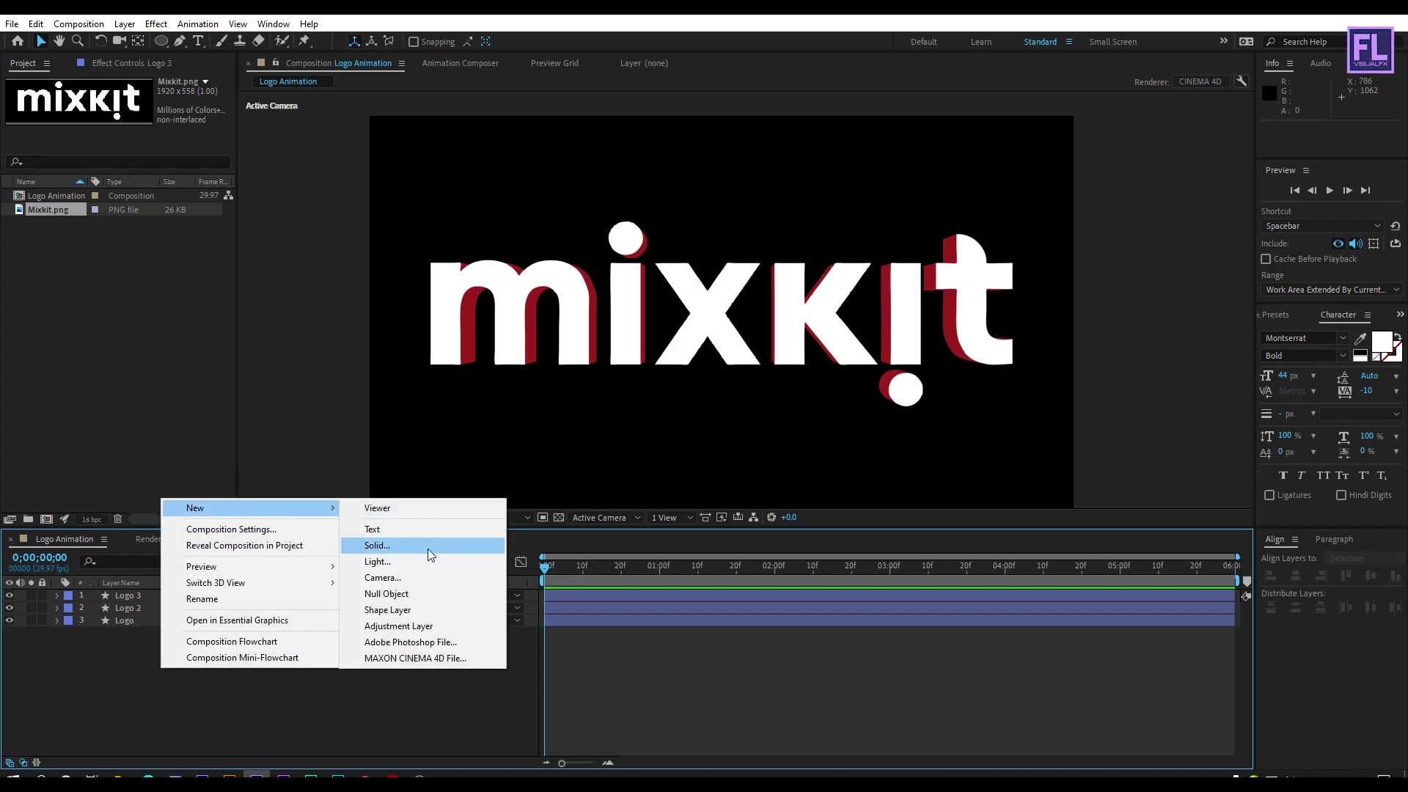
click(425, 587)
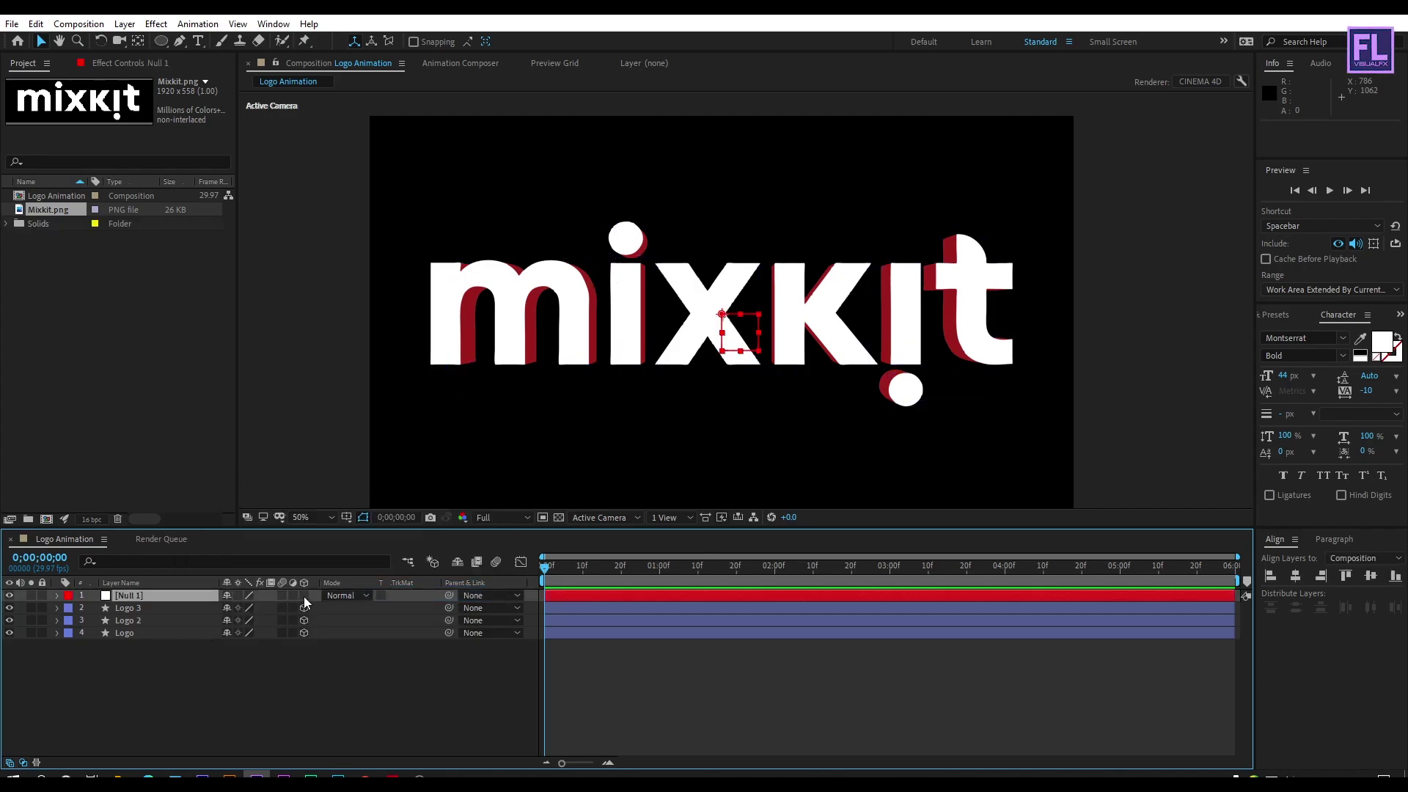
click(303, 596)
Step: Parent the three logo layers to the null object
drag(109, 685, 156, 608)
drag(450, 605, 135, 596)
click(197, 662)
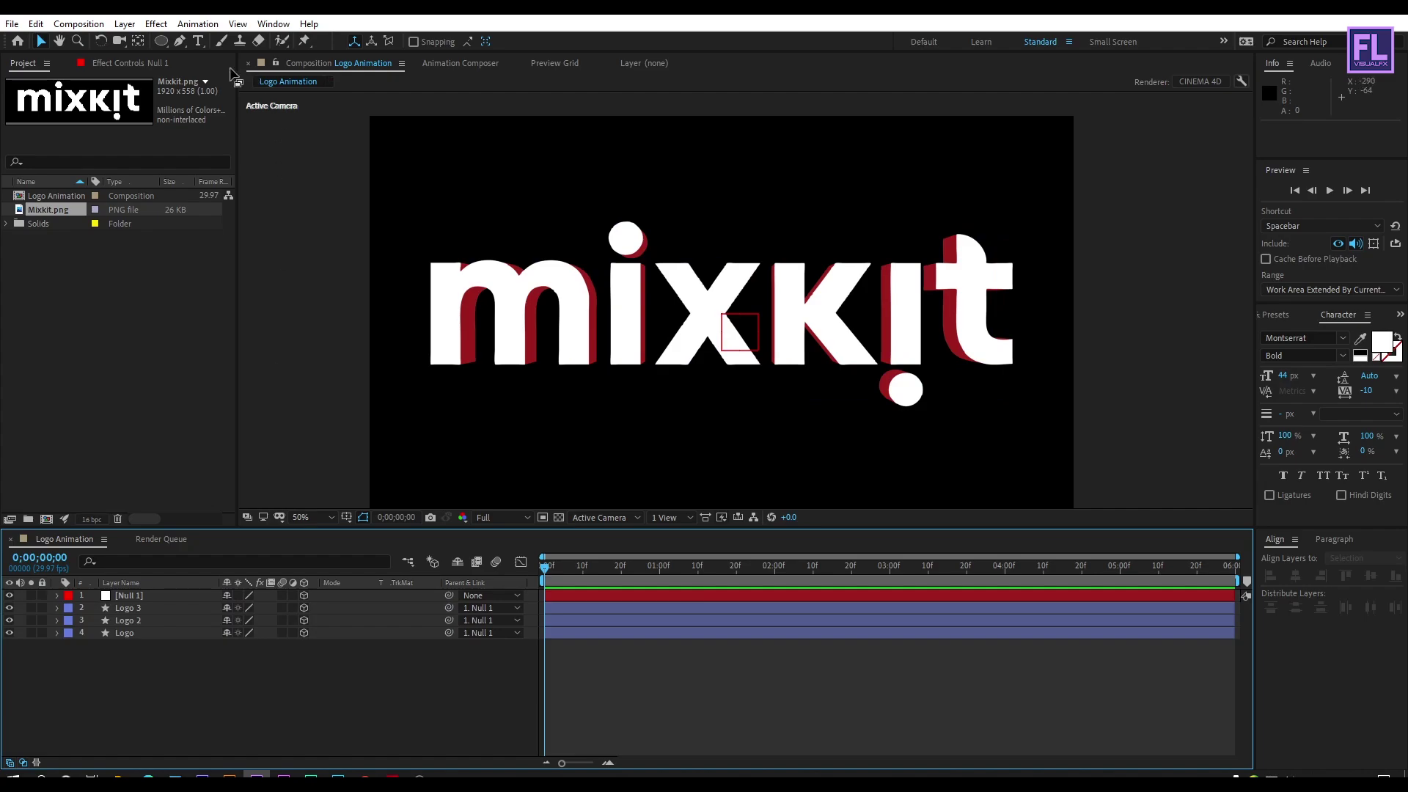
Step: Draw a circle about 614 px across over the logo as a new shape layer and move it toward the composition's middle
click(161, 42)
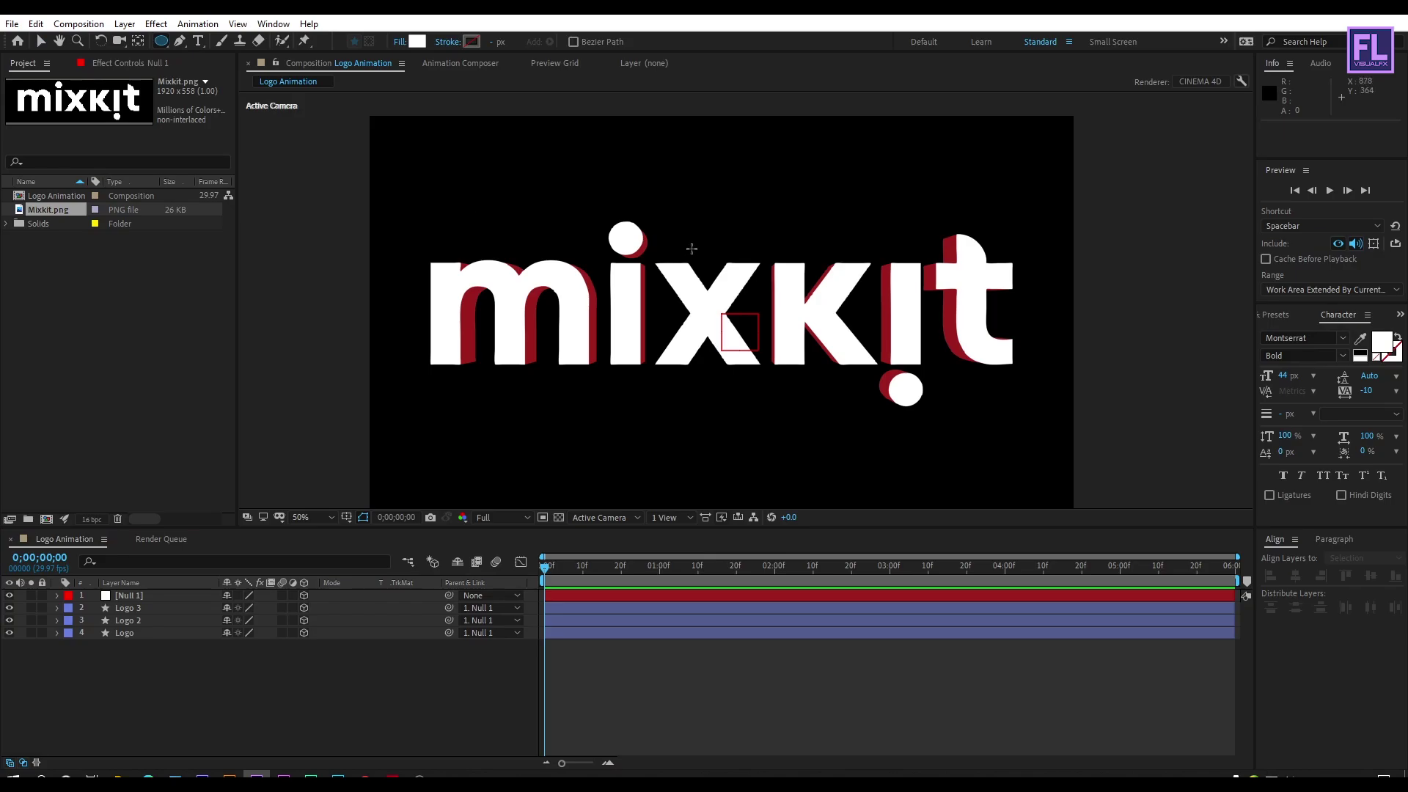
drag(664, 230, 889, 440)
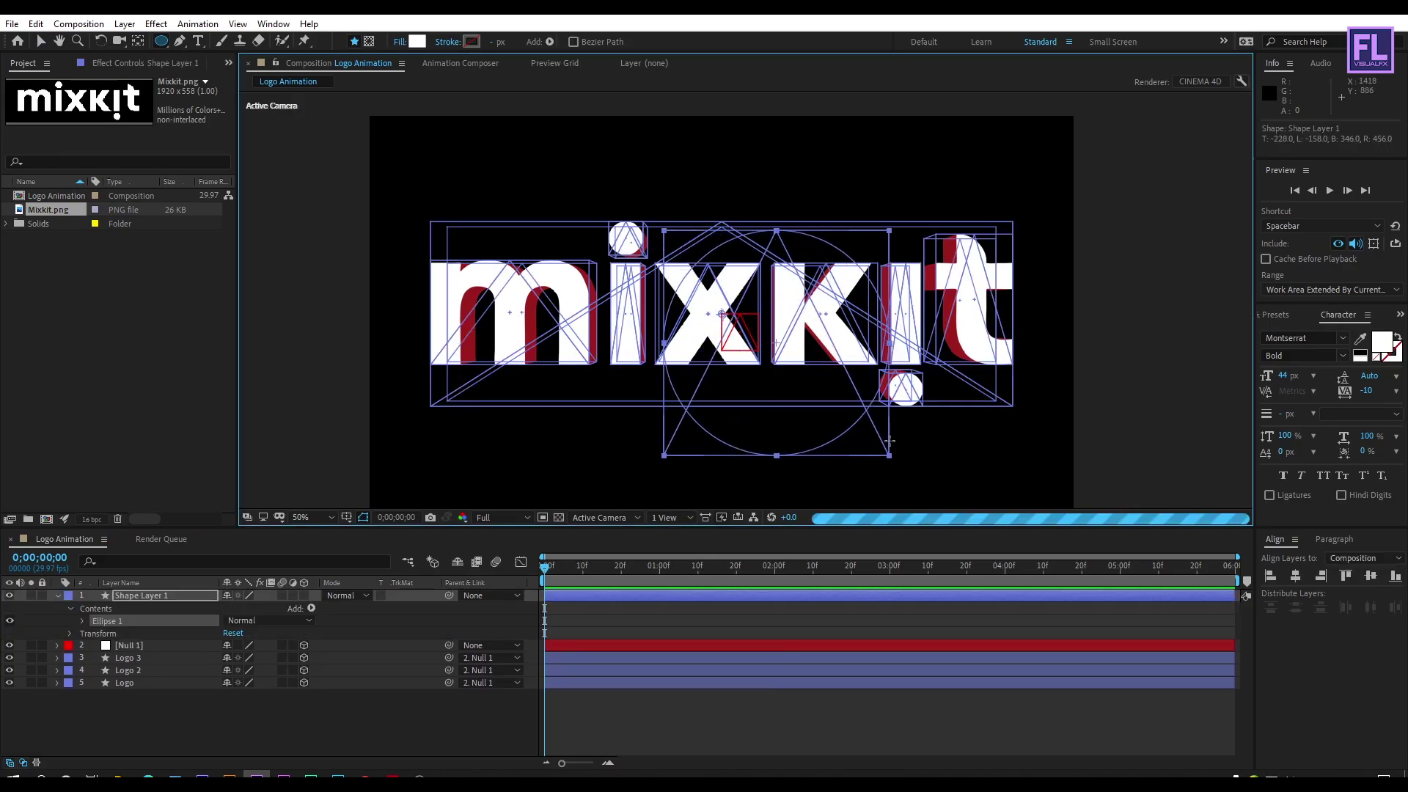
key(v)
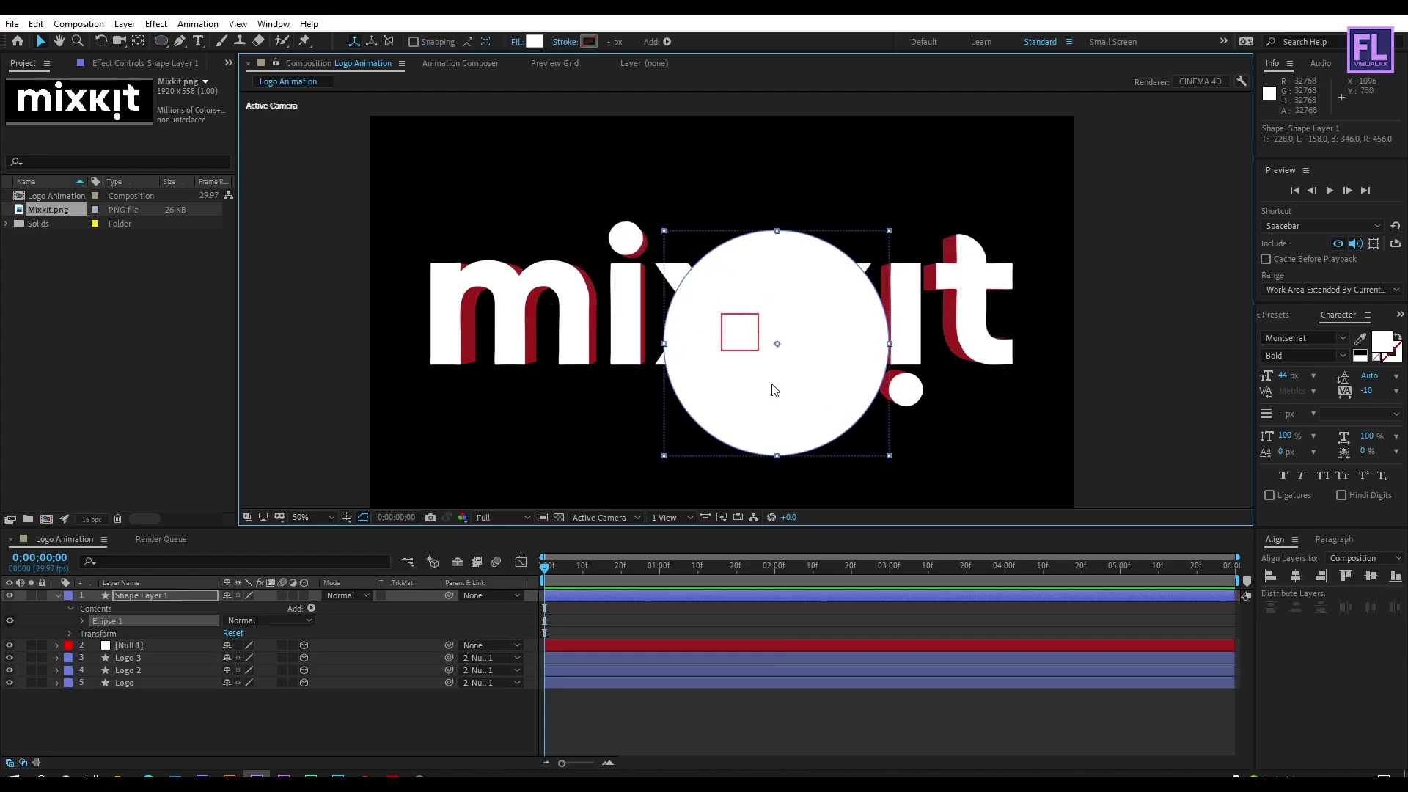
drag(726, 367, 657, 332)
Step: Place the circle layer's anchor point at the circle's centre and align the layer horizontally and vertically to the composition's centre
click(147, 595)
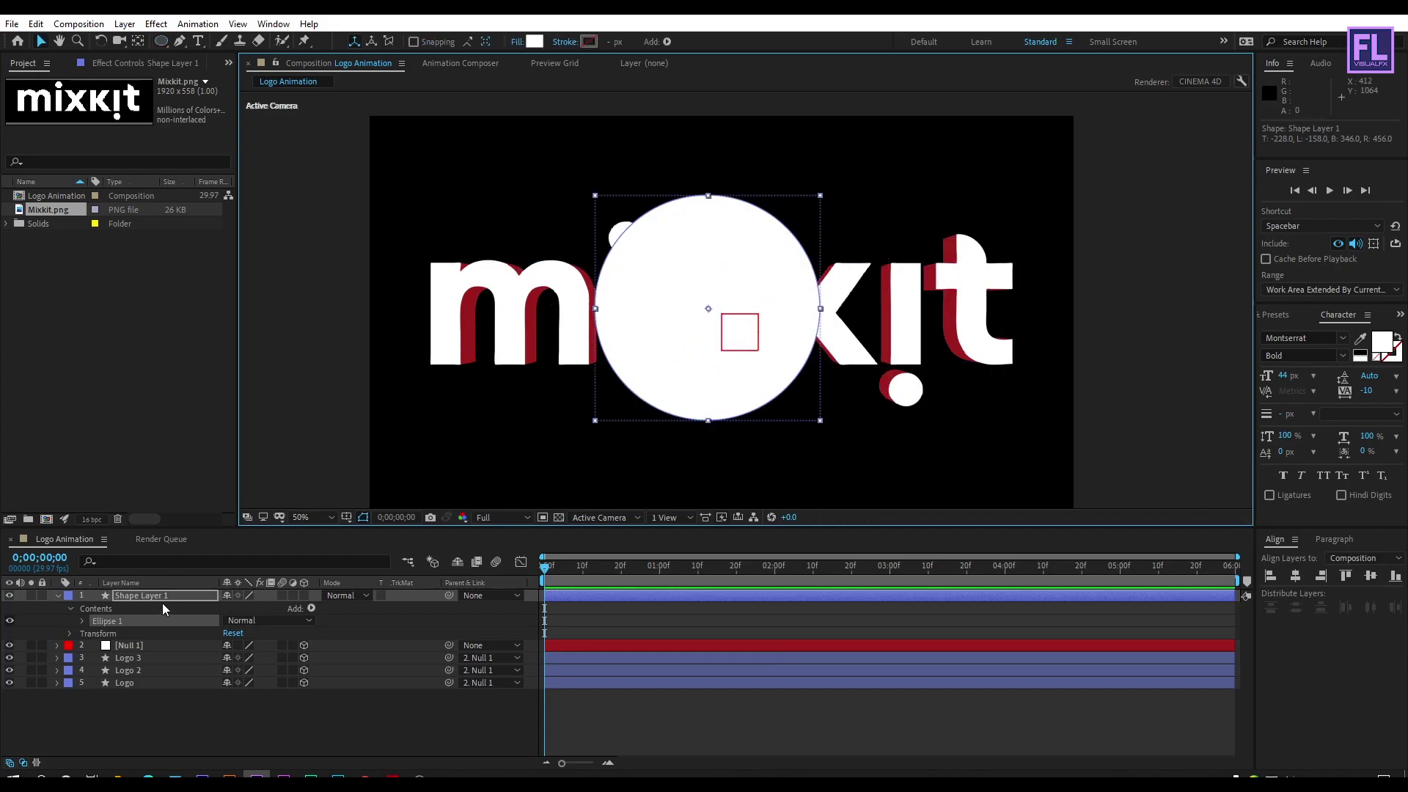
click(179, 598)
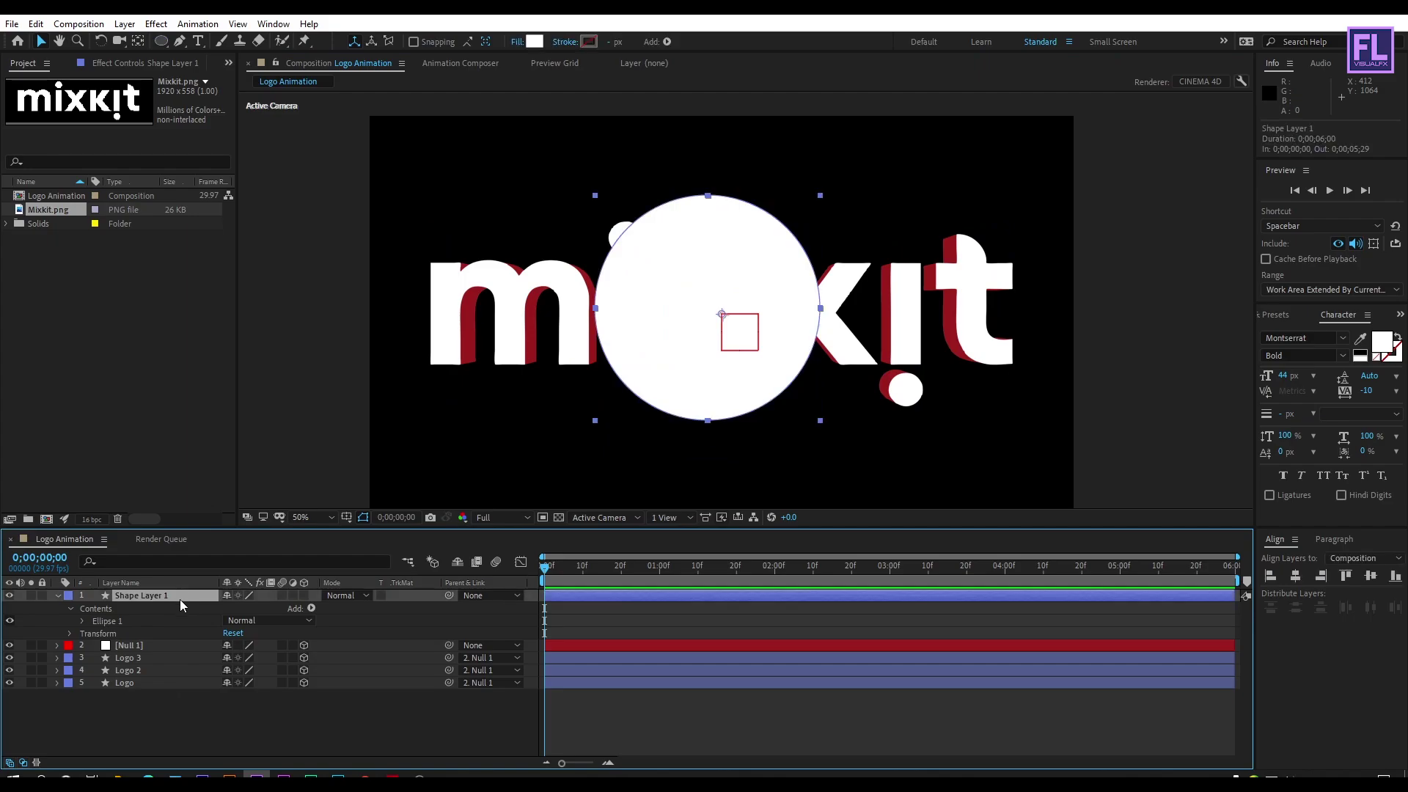
click(137, 41)
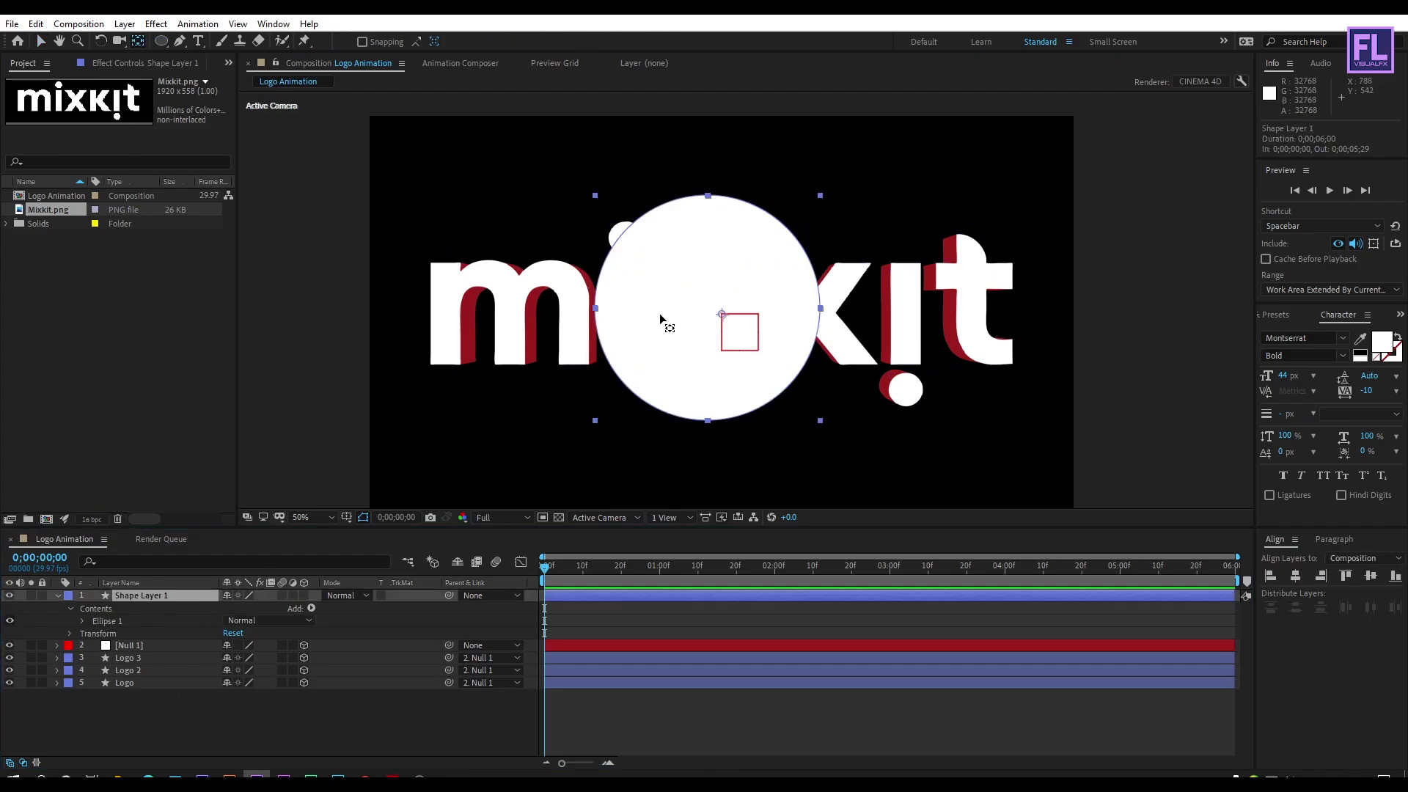
drag(722, 315, 708, 308)
click(180, 599)
click(1296, 575)
click(1376, 579)
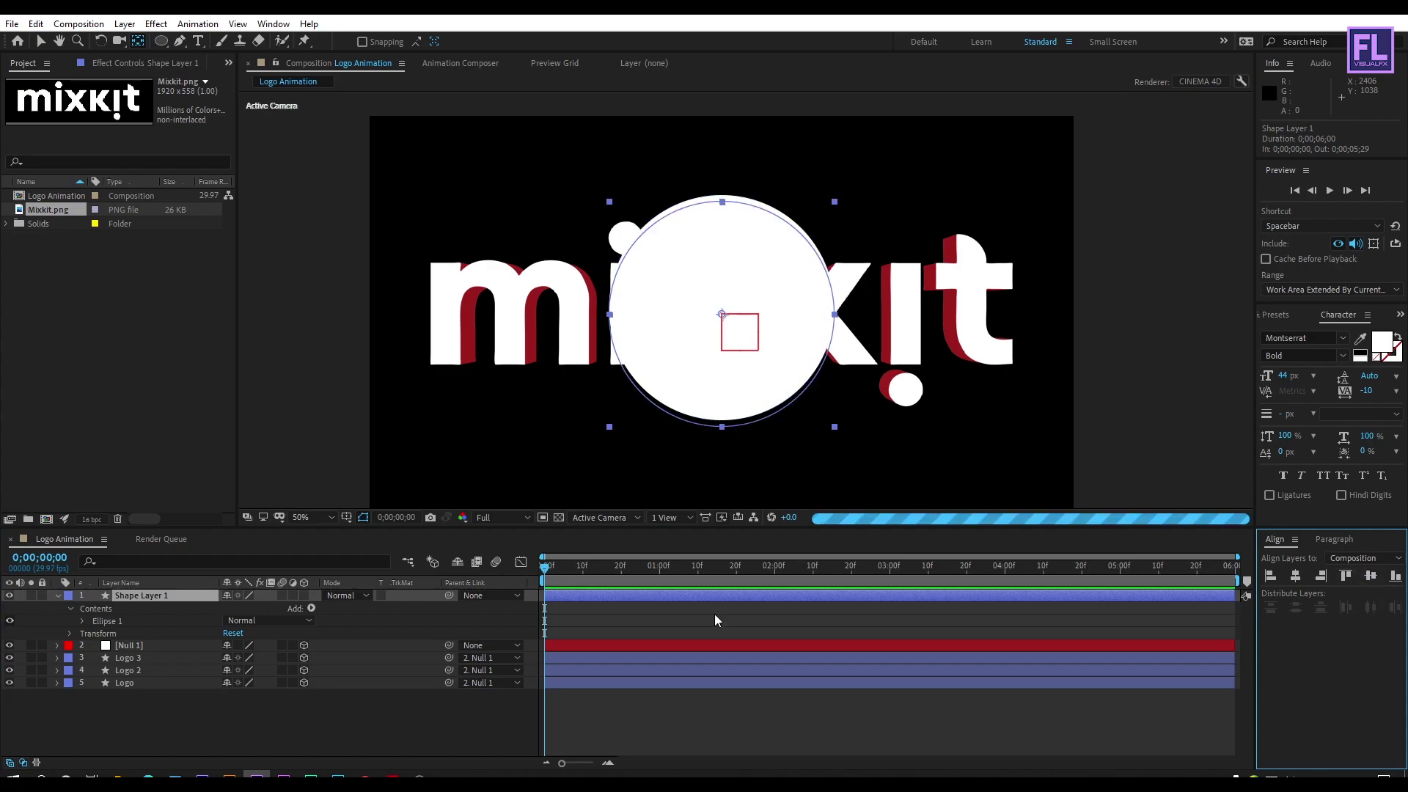
click(239, 711)
click(173, 595)
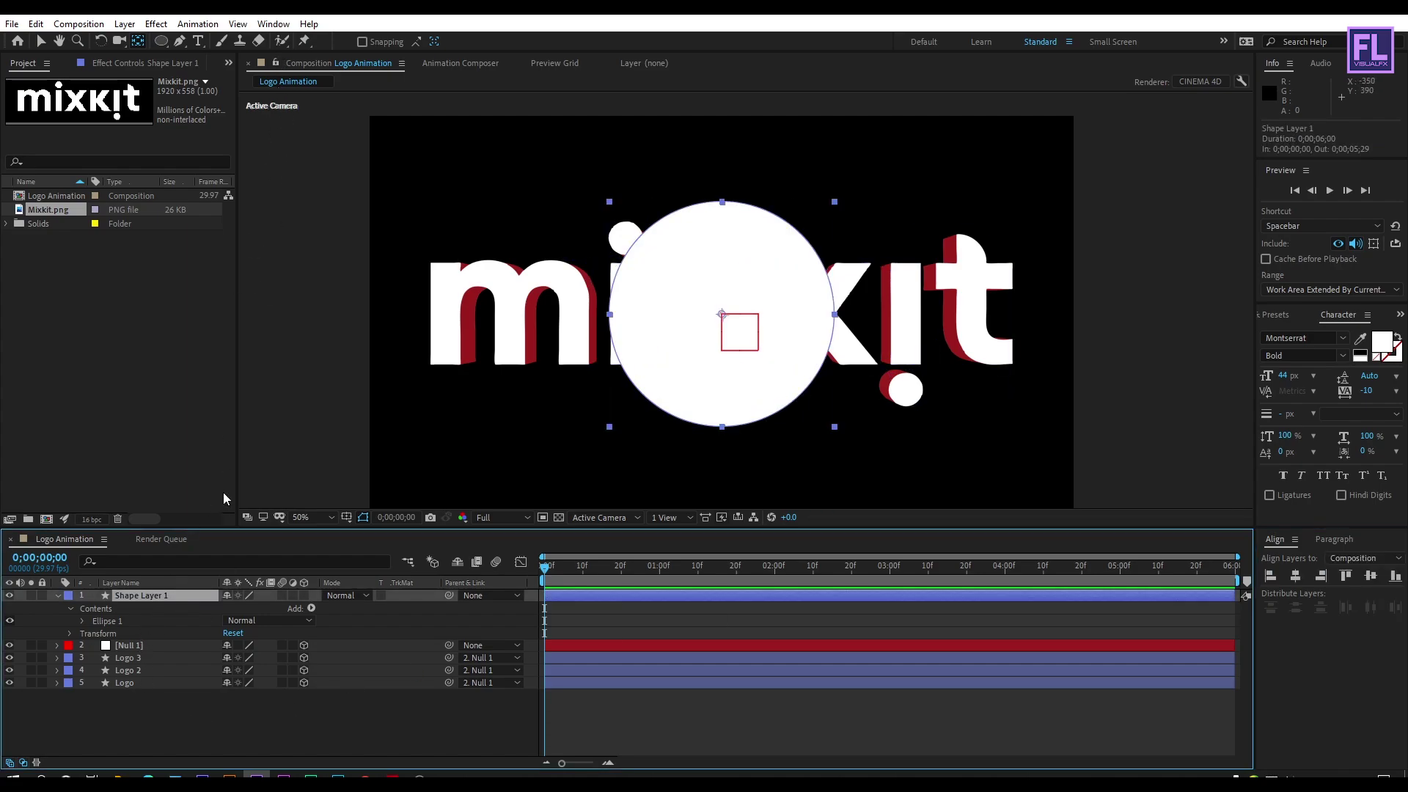
Step: Set the circle's fill colour to the light red FF5252
key(v)
click(533, 41)
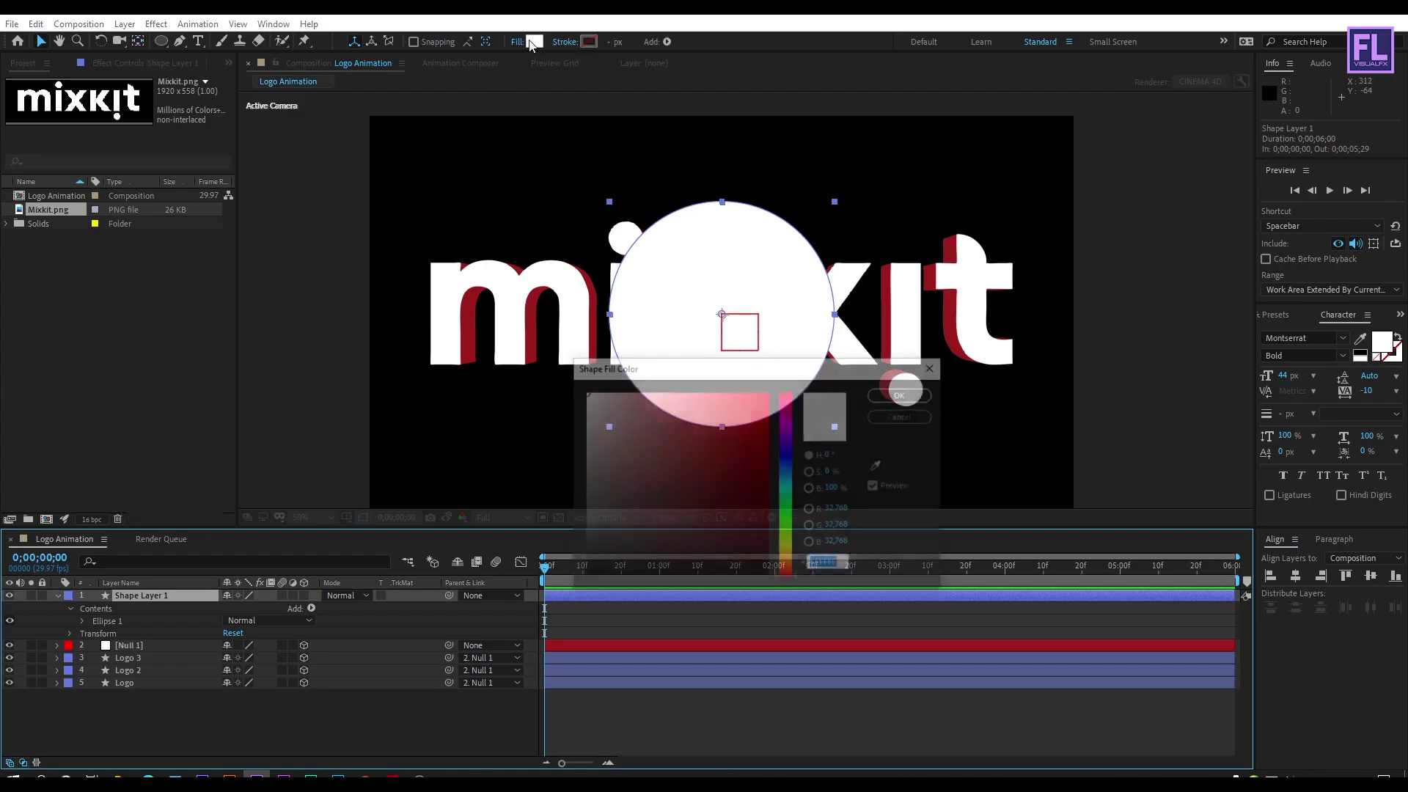
mouse_move(733, 362)
mouse_down()
mouse_move(834, 353)
mouse_move(794, 361)
mouse_move(807, 361)
mouse_up()
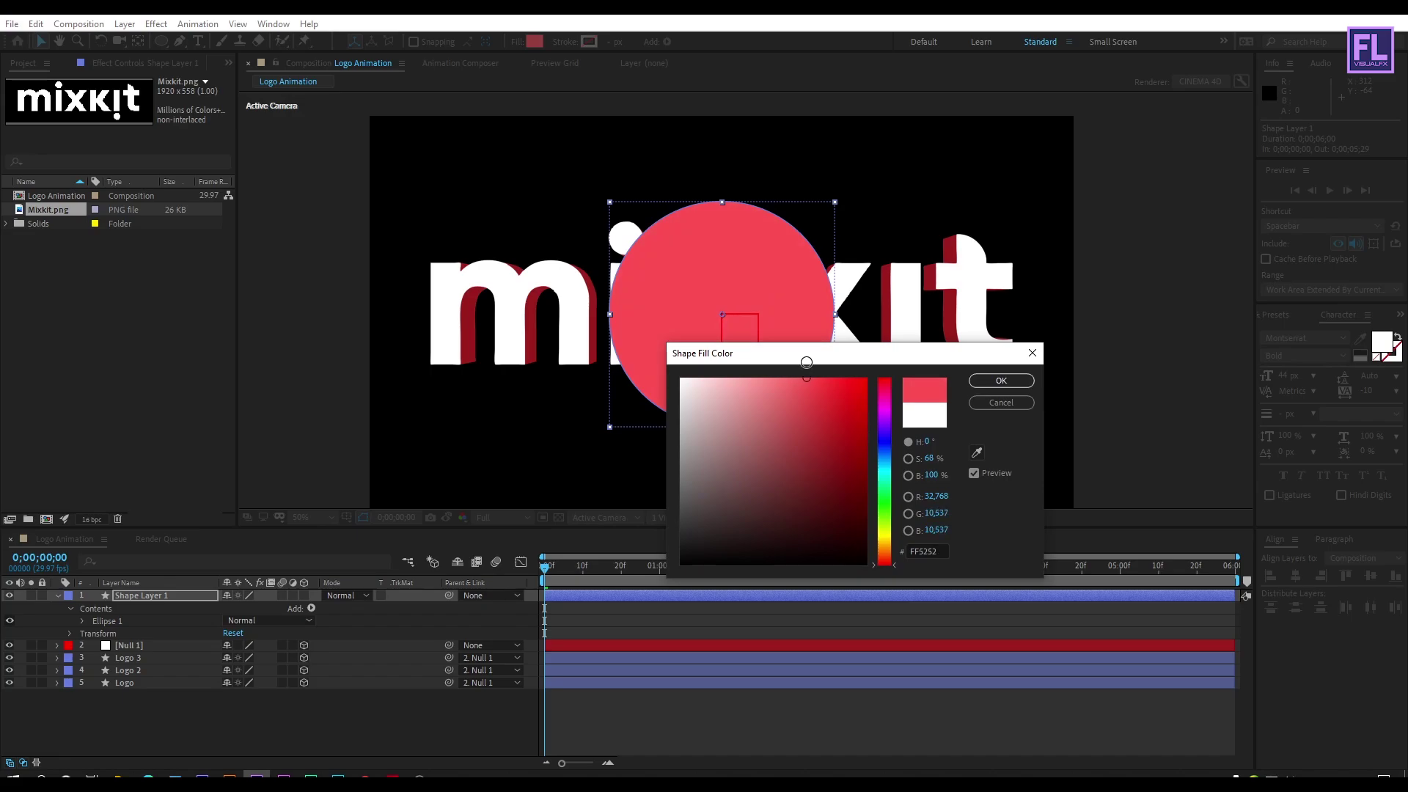
click(1003, 382)
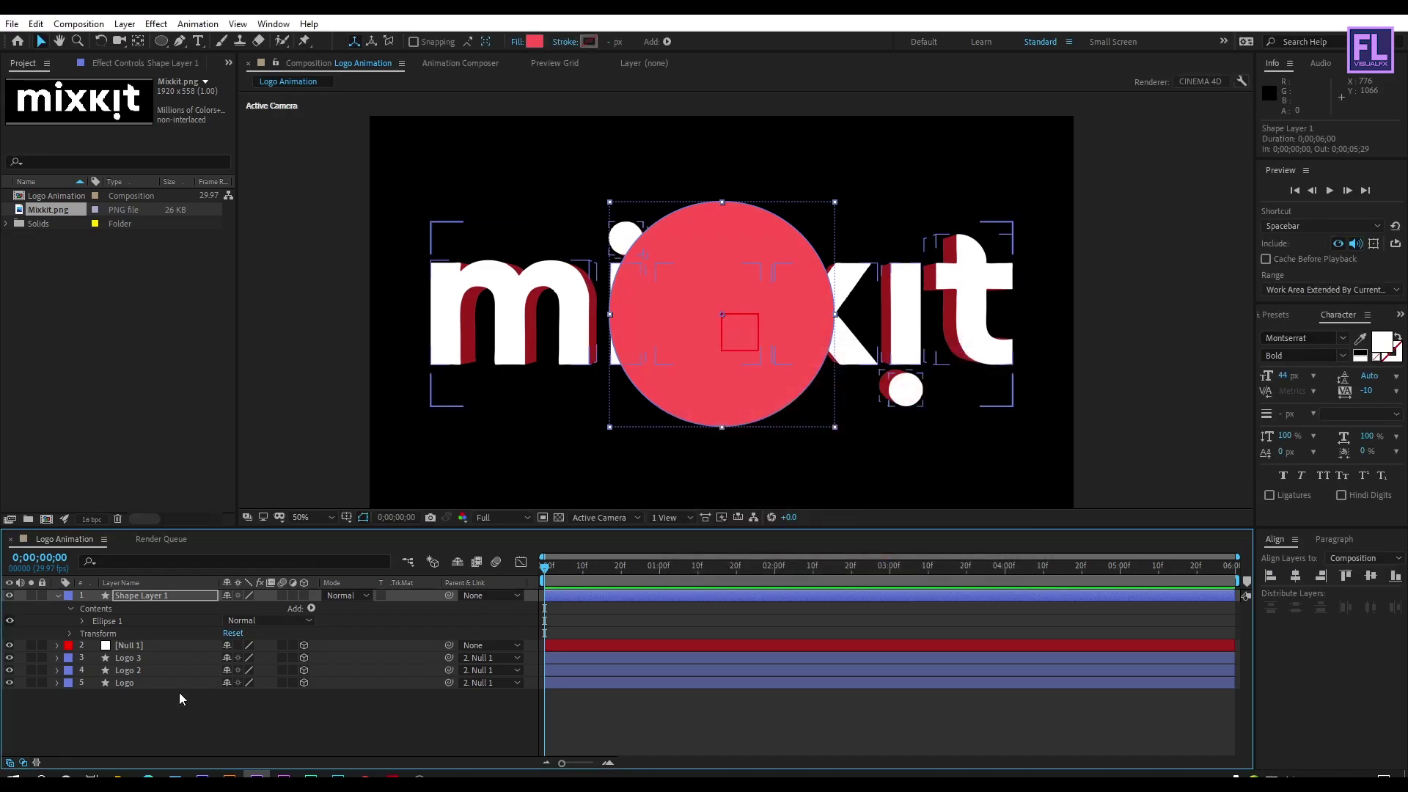
Step: Rename the circle's shape layer to BG
click(157, 594)
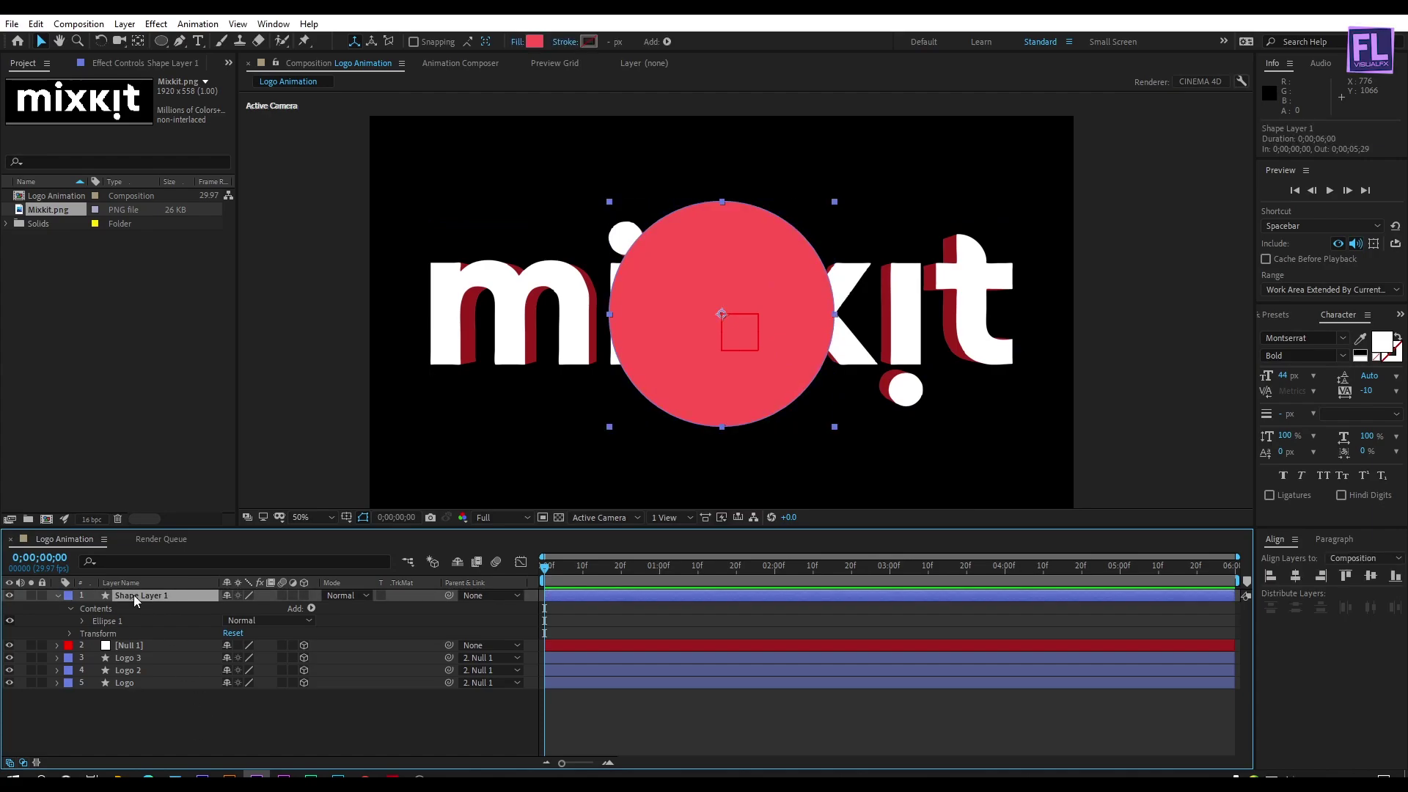
key(Return)
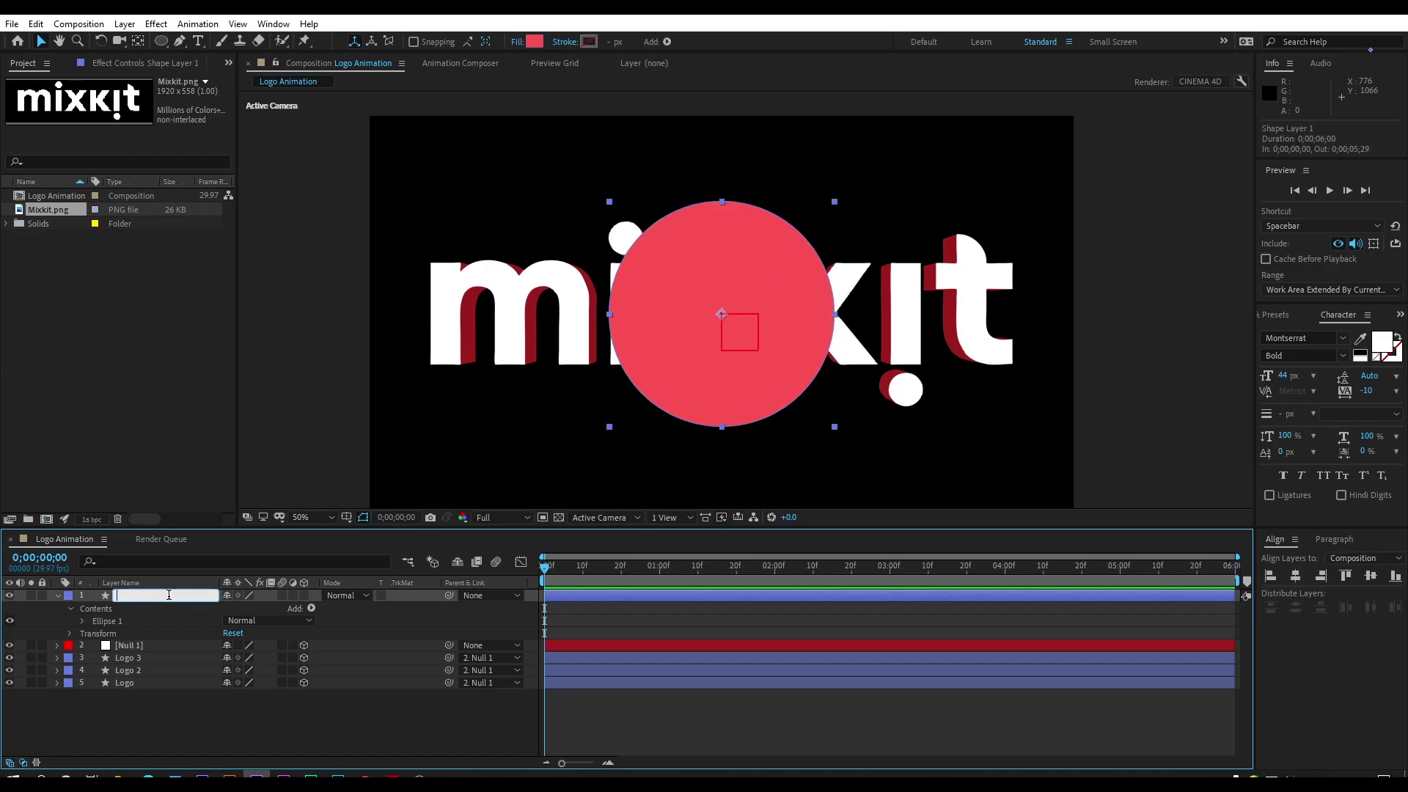
text(BG)
key(Return)
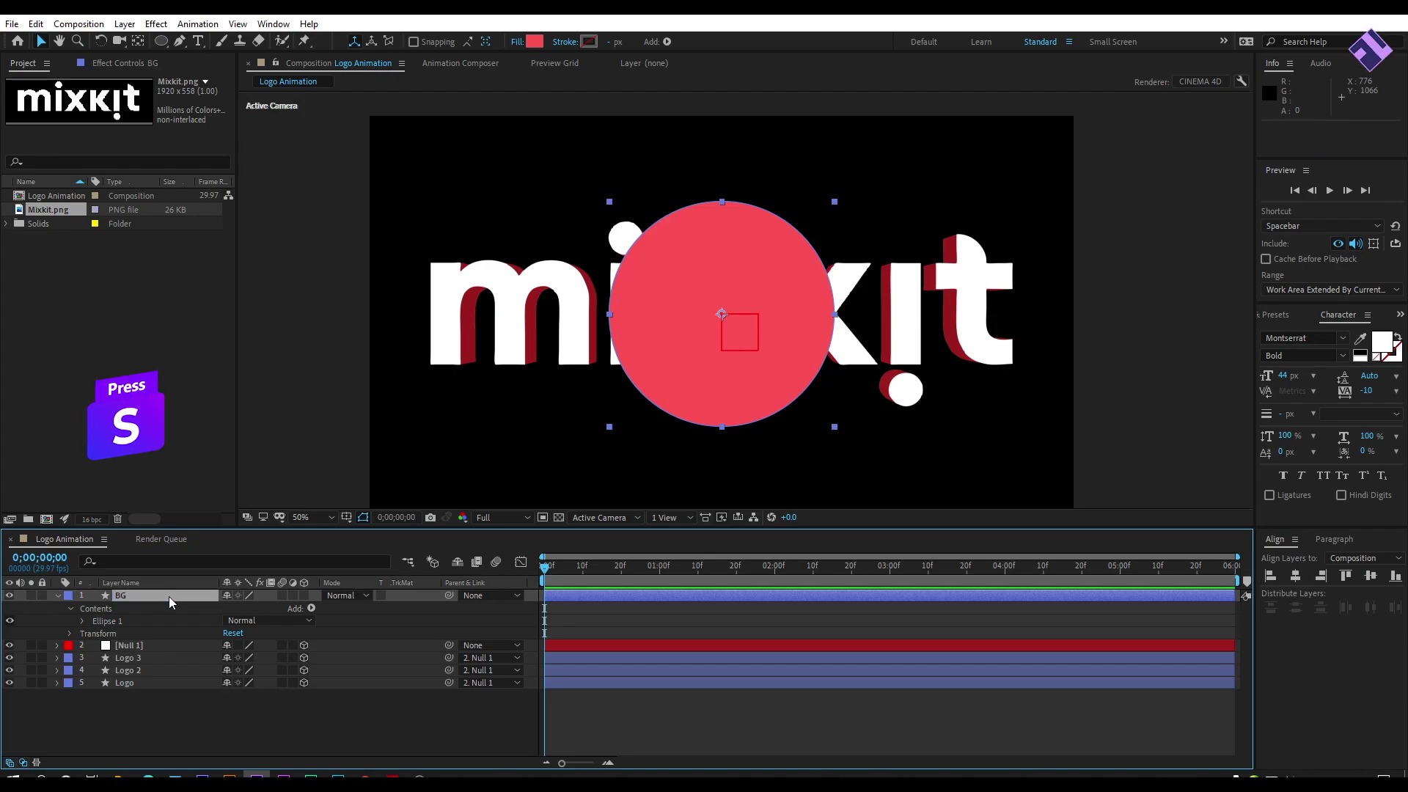
Step: Animate the BG layer's Scale with keyframes from 0% at 0;00;00;00 to 445% at 0;00;02;12
key(s)
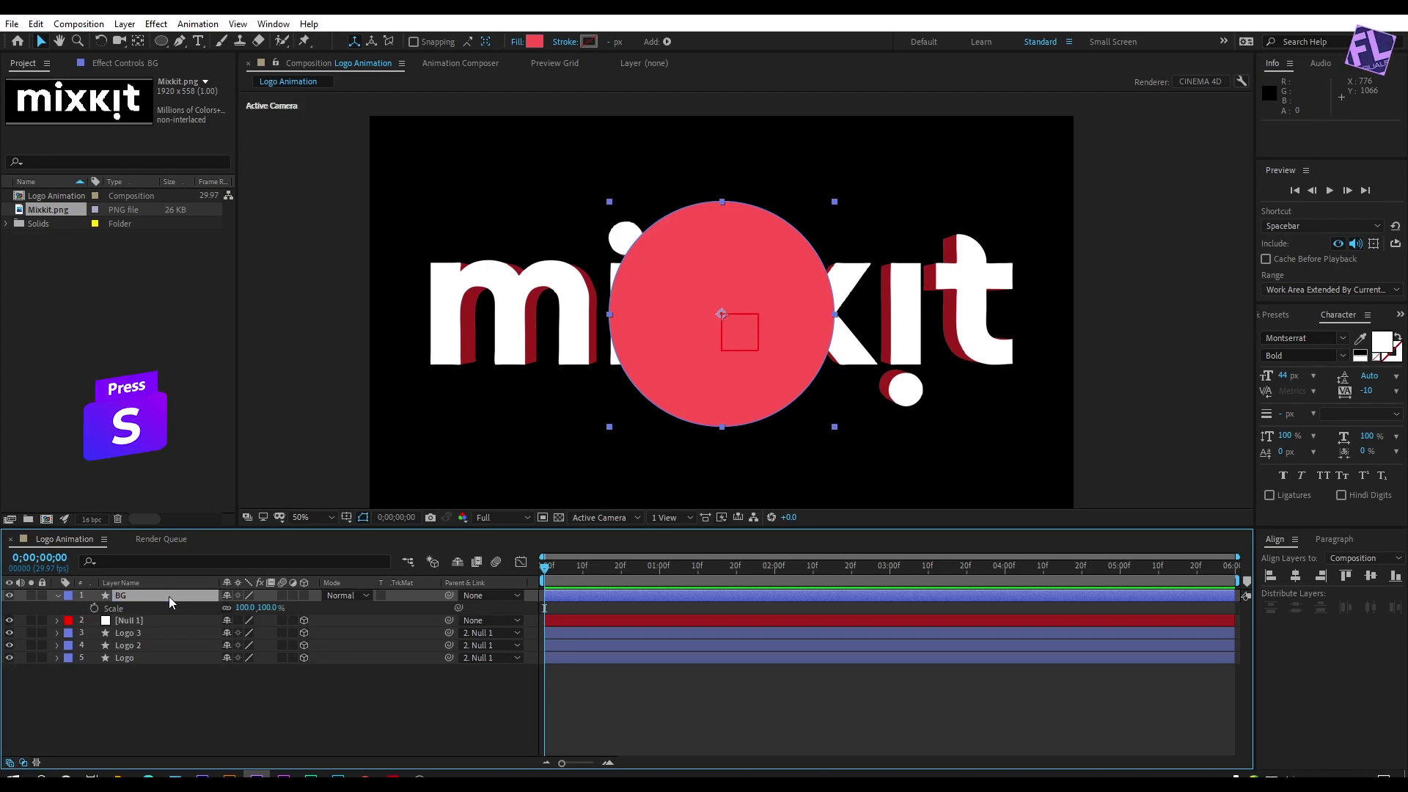
click(94, 607)
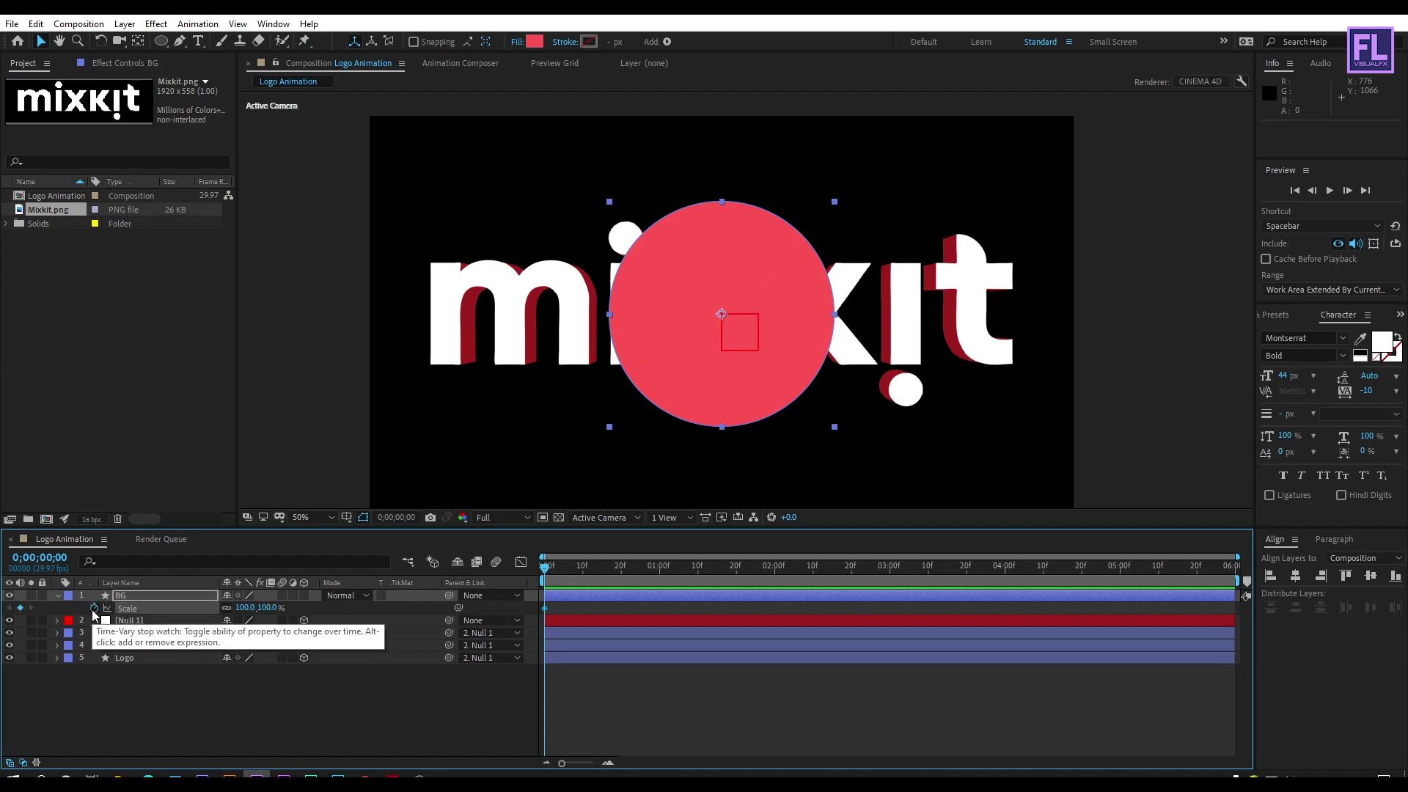
click(245, 608)
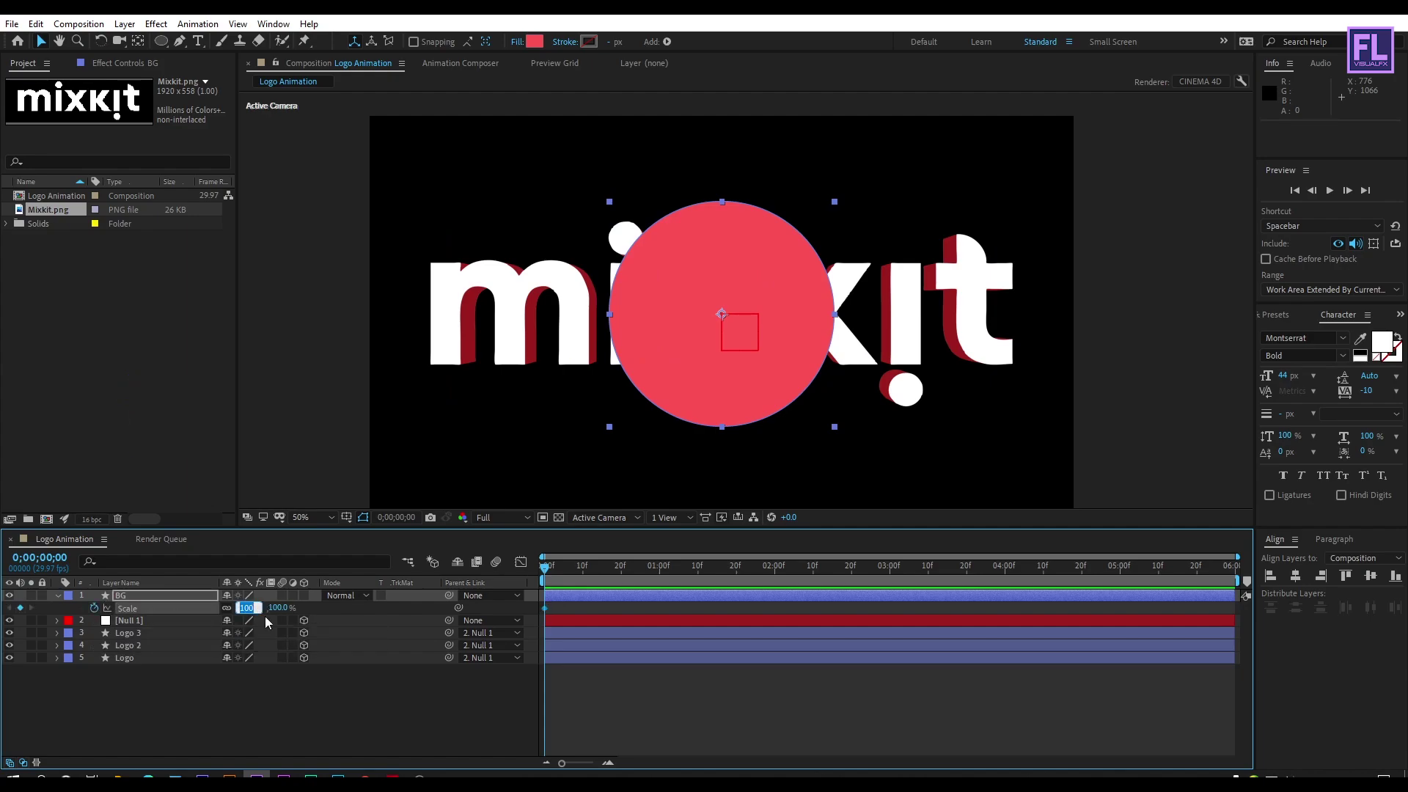
key(Return)
drag(585, 576, 821, 576)
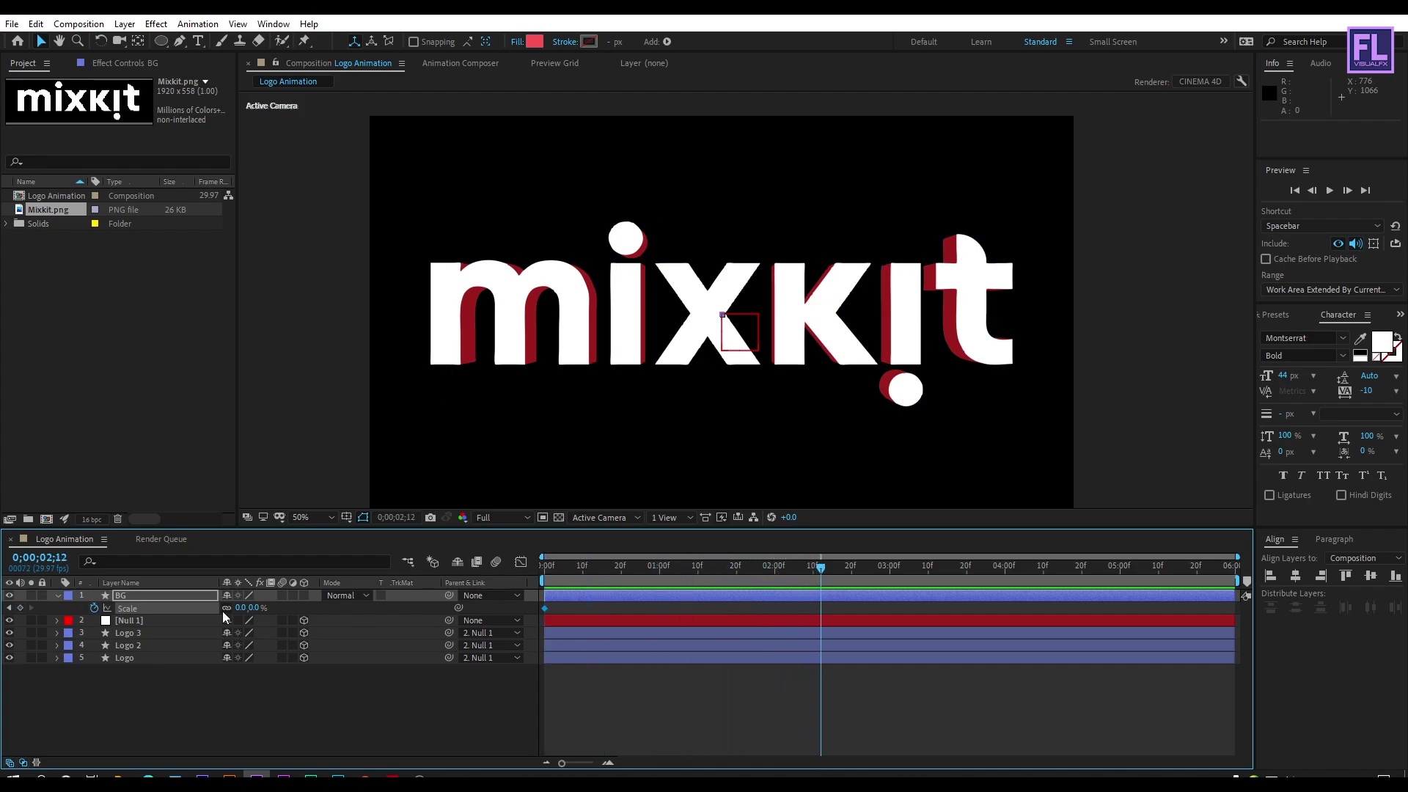
drag(238, 608, 548, 592)
Step: Apply Easy Ease to both BG Scale keyframes and pull the end keyframe's speed handle far toward the start for a fast opening
drag(840, 608, 537, 618)
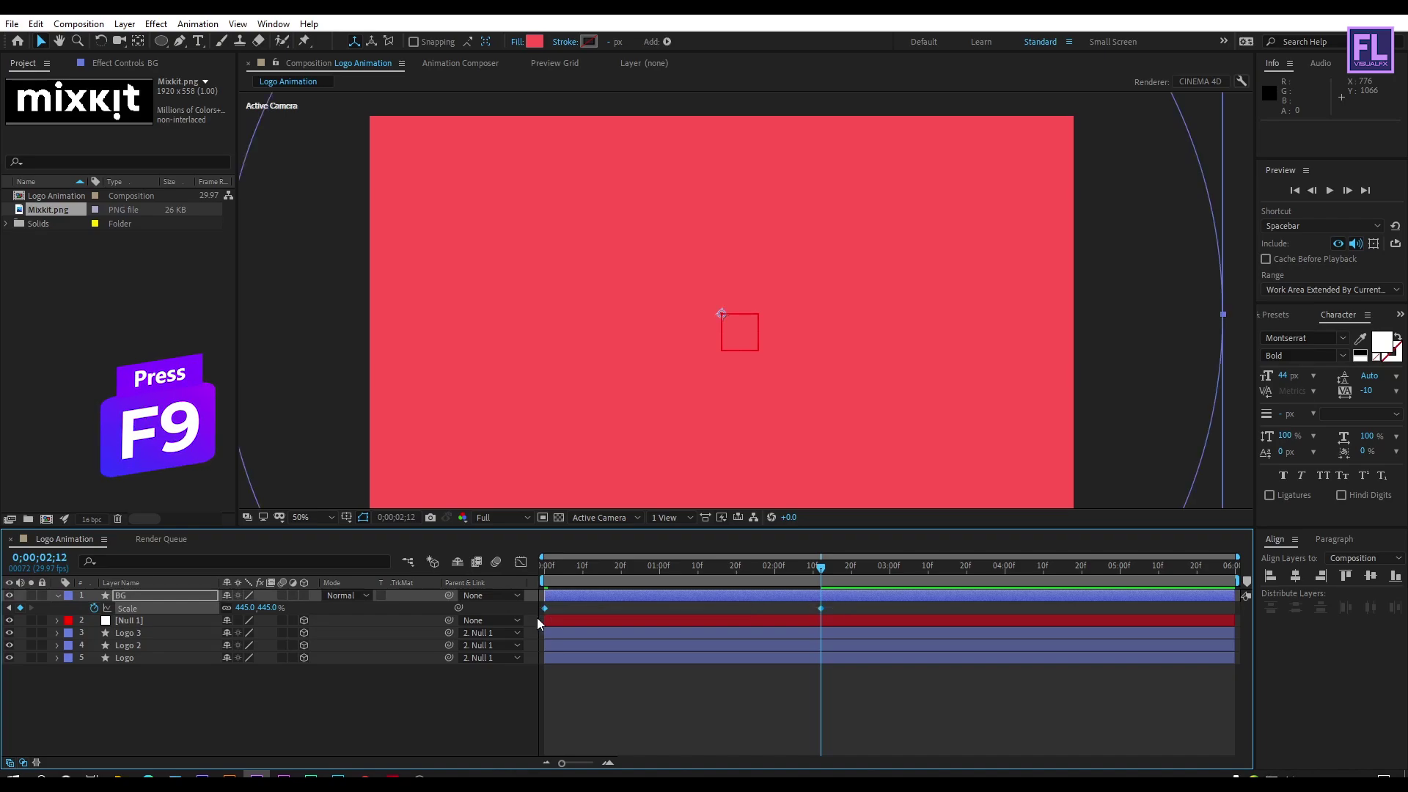
click(521, 562)
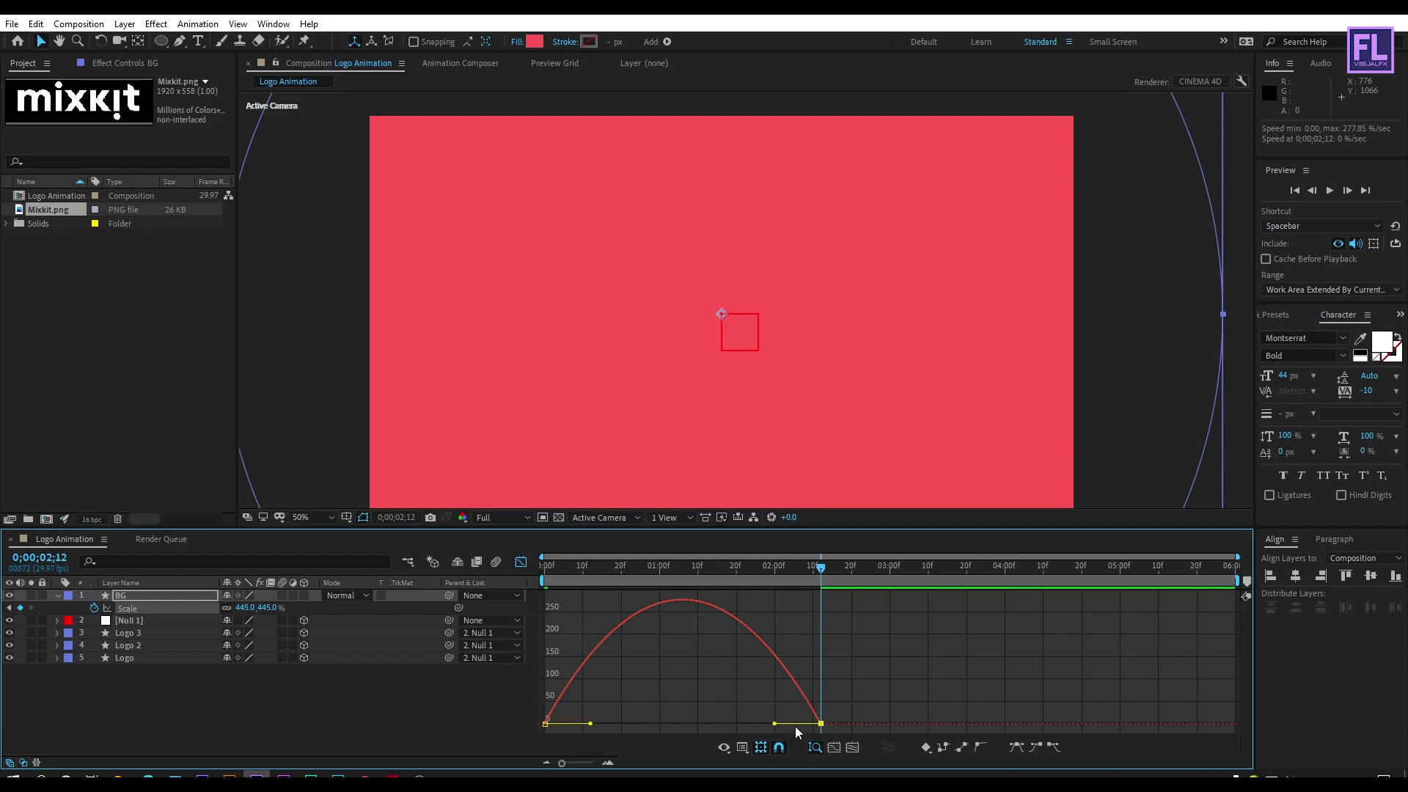
drag(774, 724, 570, 720)
click(522, 563)
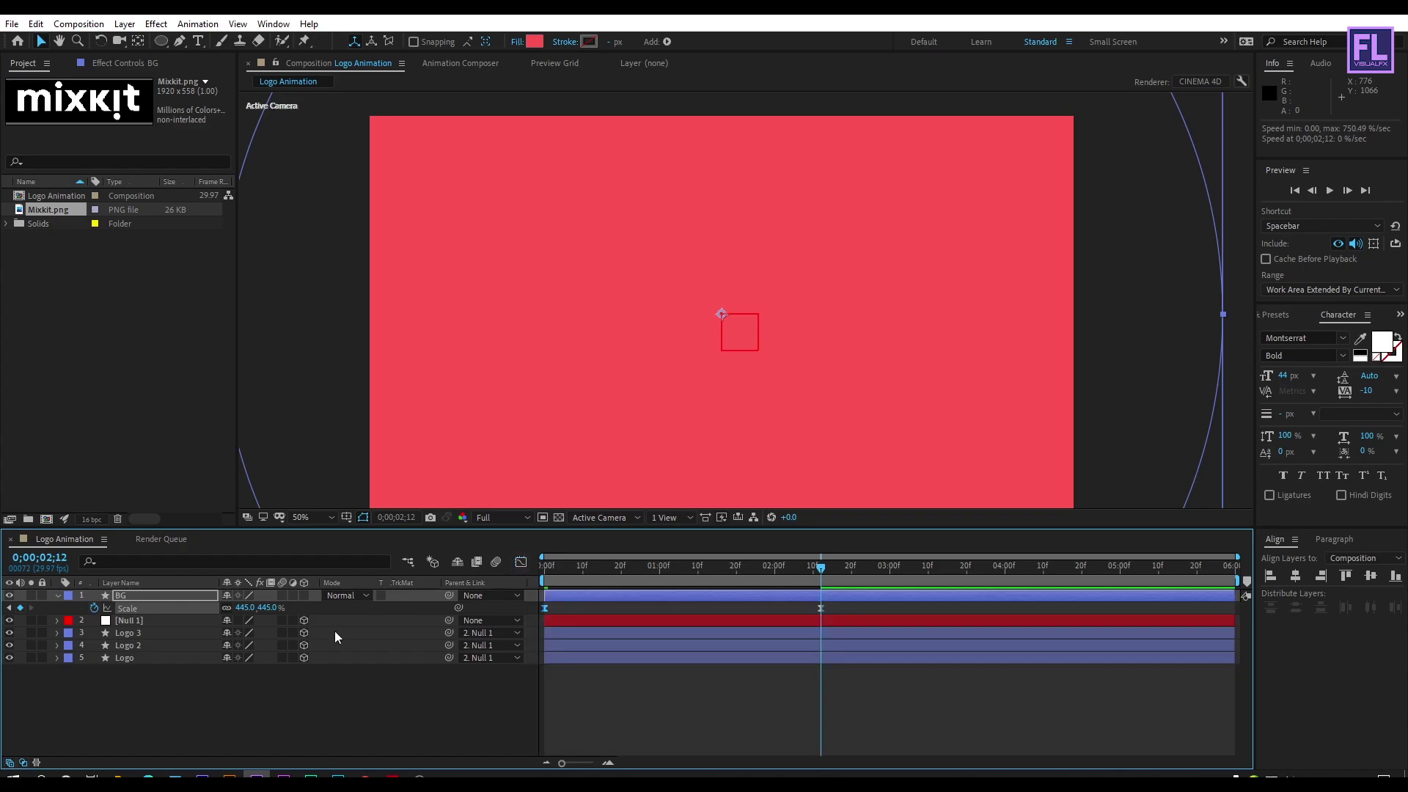
Step: Move the BG layer below the Logo layer to the end of the layer stack
click(139, 597)
drag(143, 597, 152, 663)
click(207, 670)
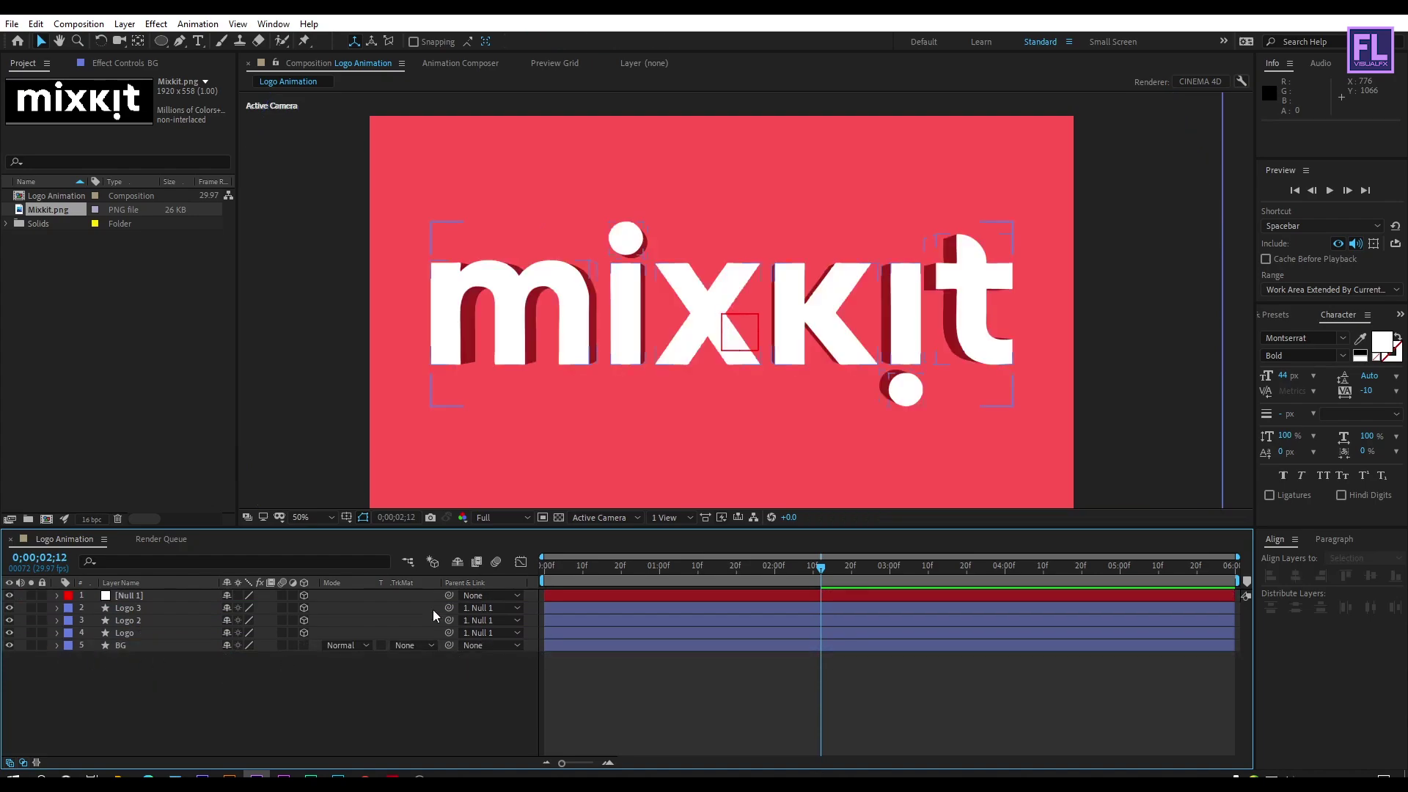
Step: Return to the first frame and lower the composition's preview resolution to Quarter
key(Home)
click(491, 517)
click(502, 600)
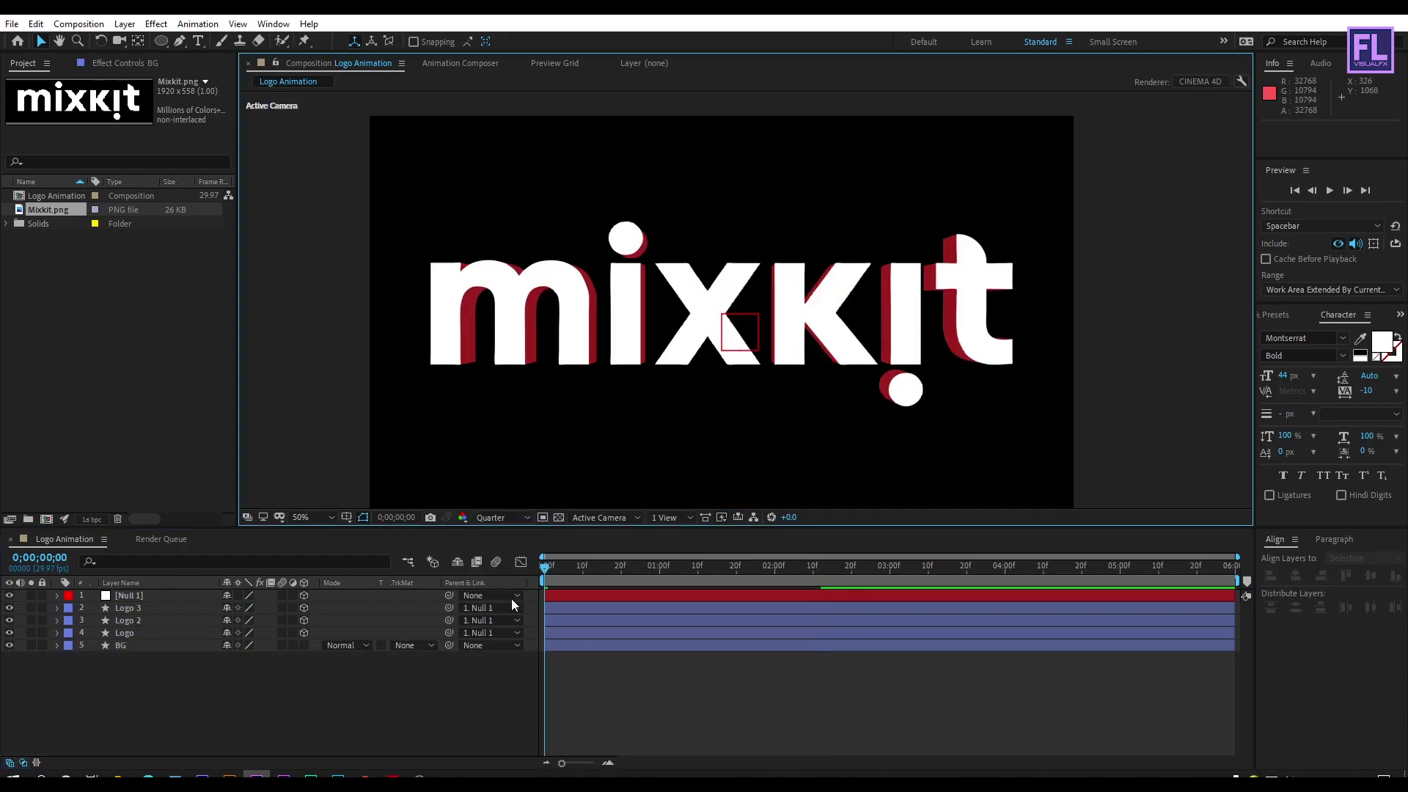
Step: Preview the red circle growing behind the logo and return the playhead to the first frame
key(space)
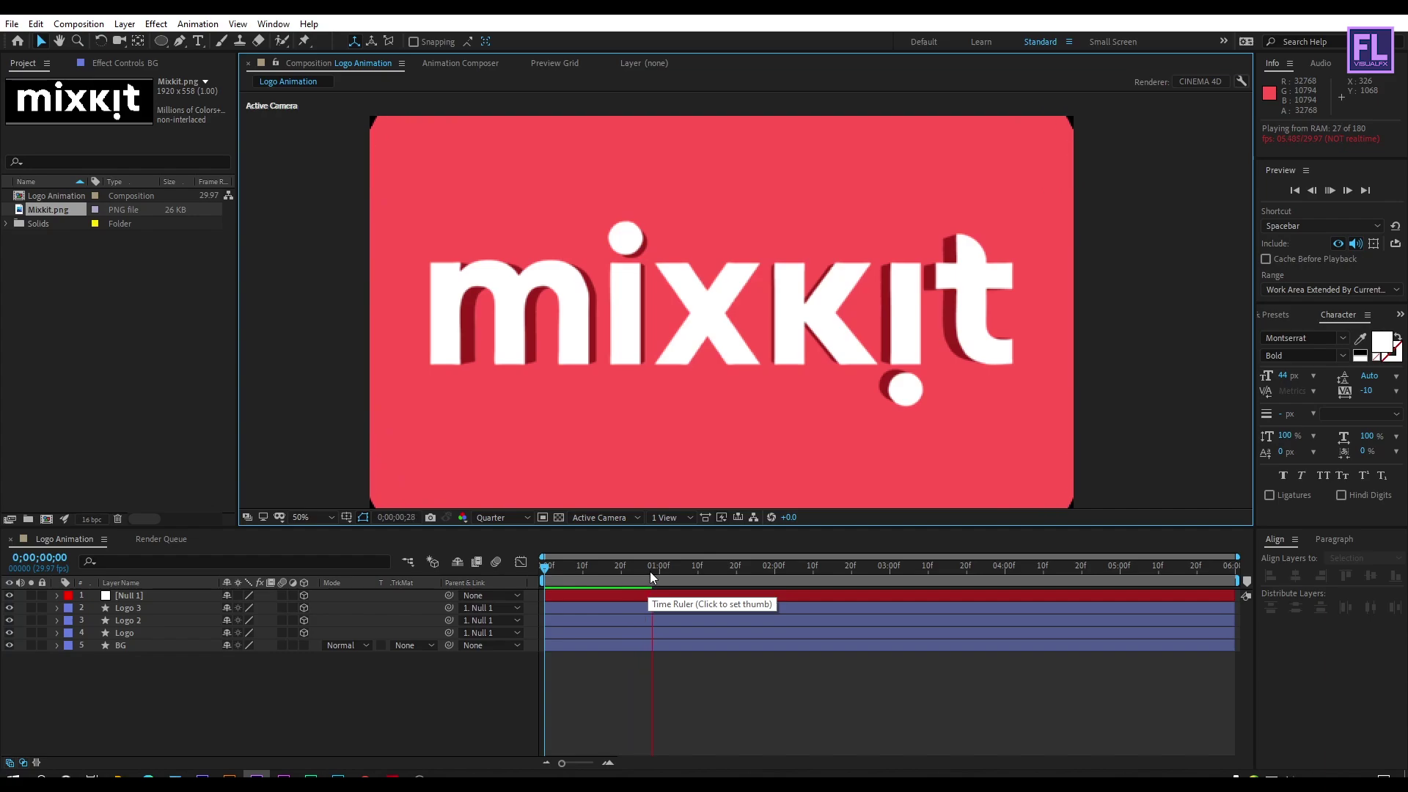
key(space)
key(space)
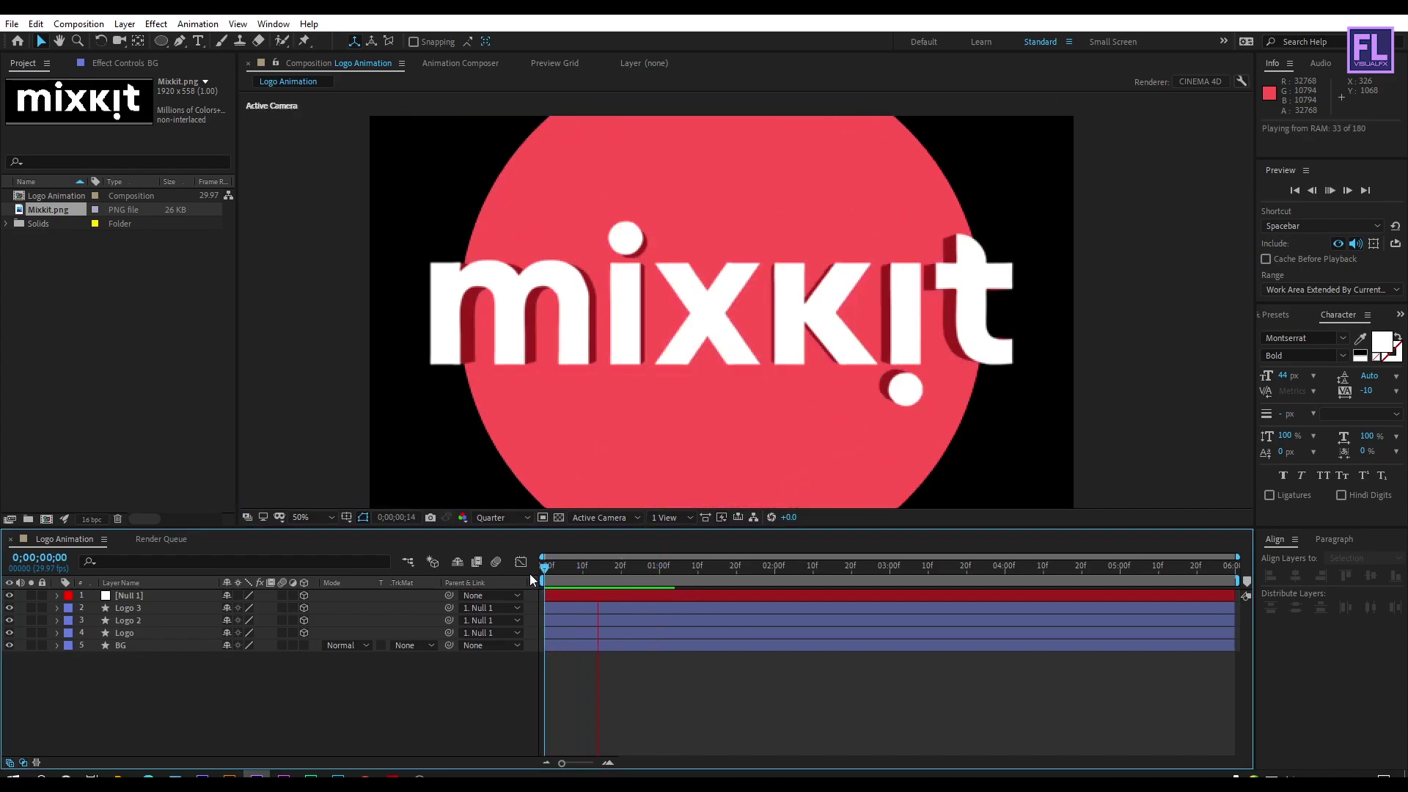
key(space)
key(space)
key(space)
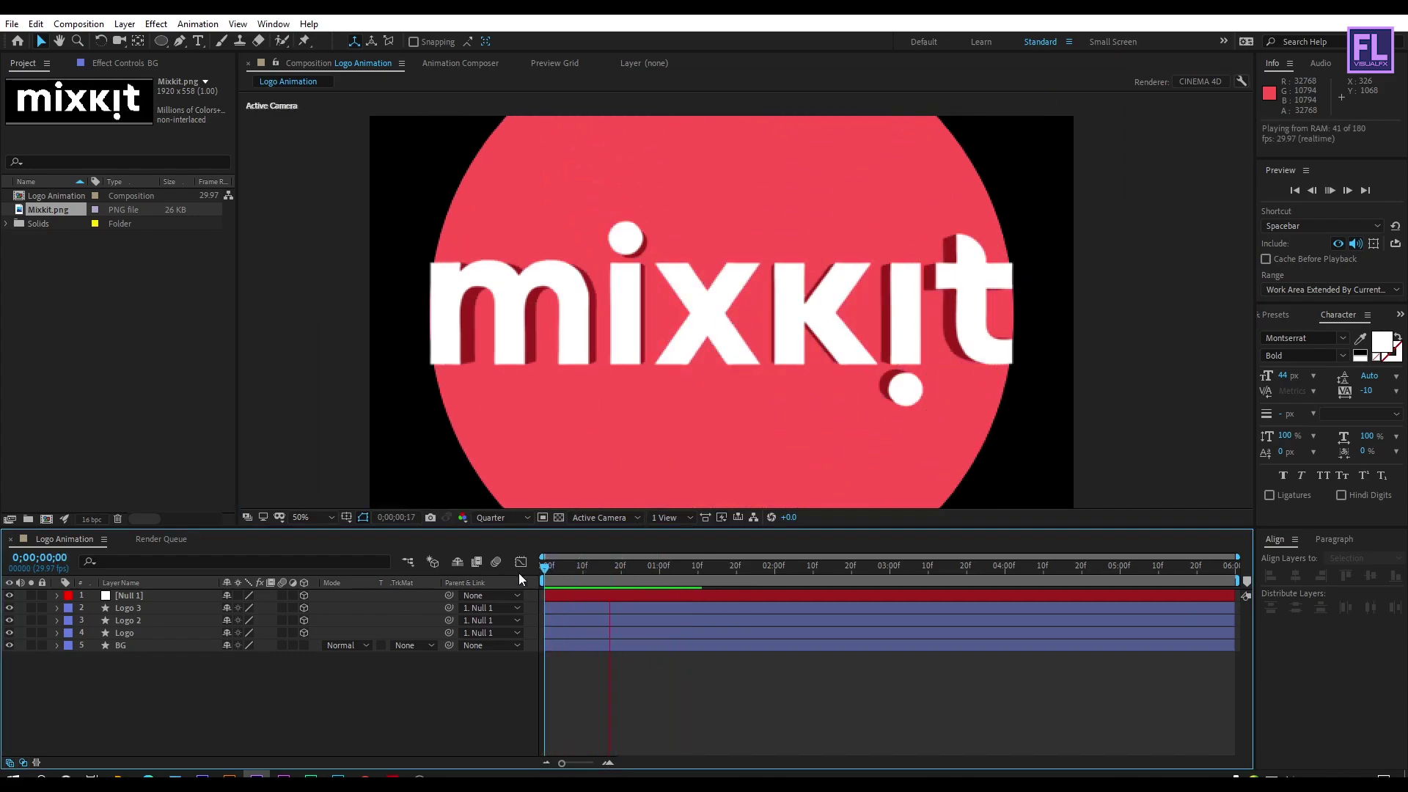
mouse_move(662, 570)
mouse_down()
mouse_move(698, 572)
mouse_move(678, 573)
mouse_up()
drag(592, 565, 538, 570)
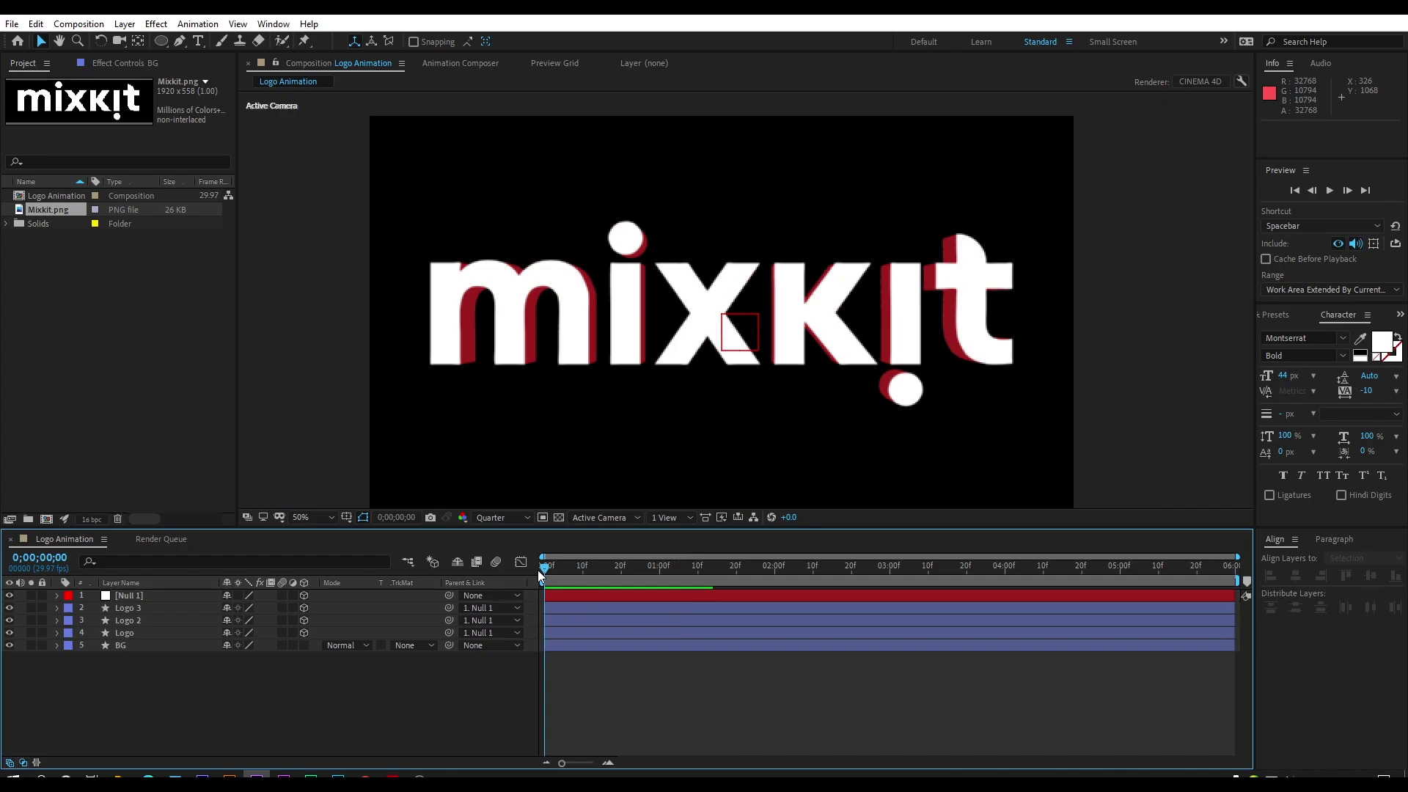
Step: Add keyframes for the null's Scale, X Rotation and Y Rotation at 0;00;00;00
click(135, 594)
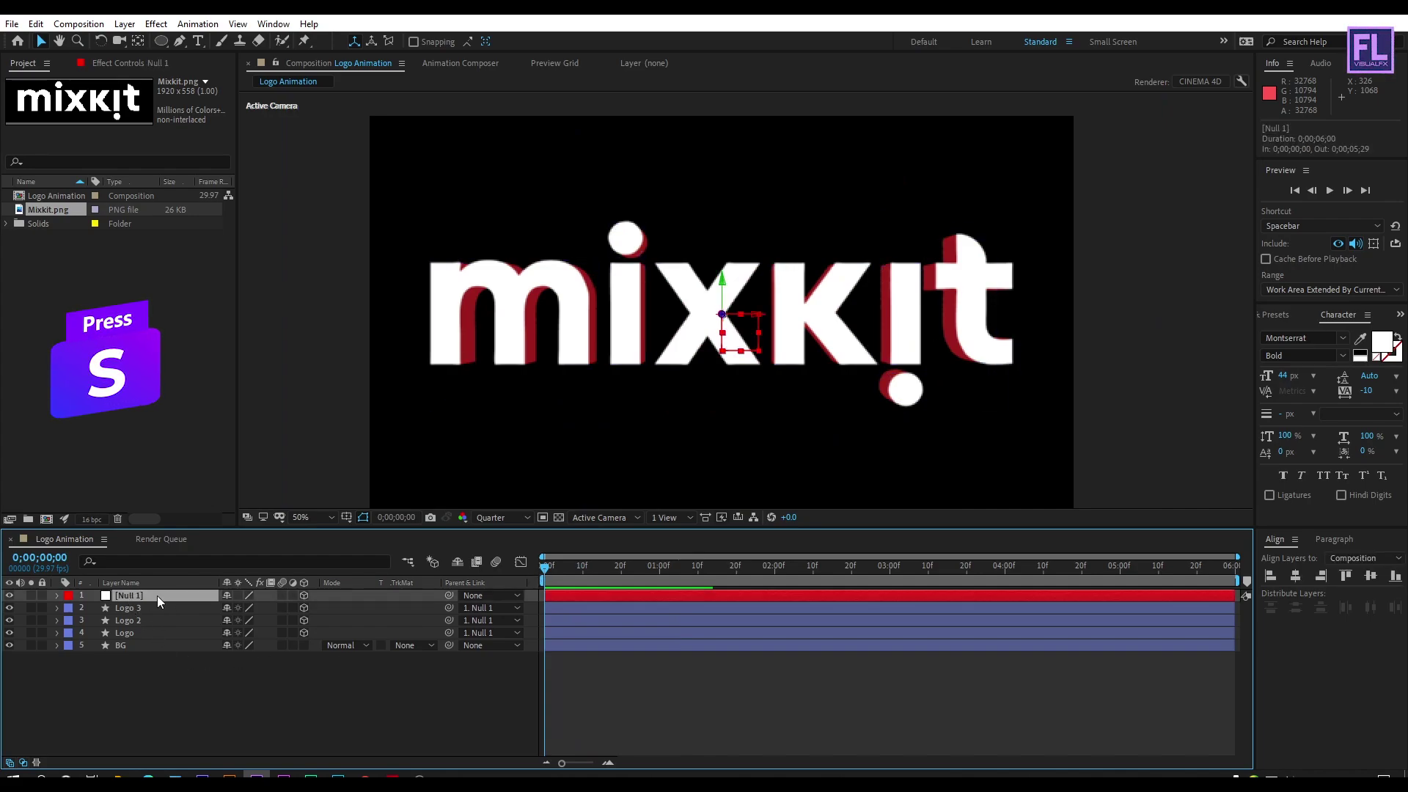
key(s)
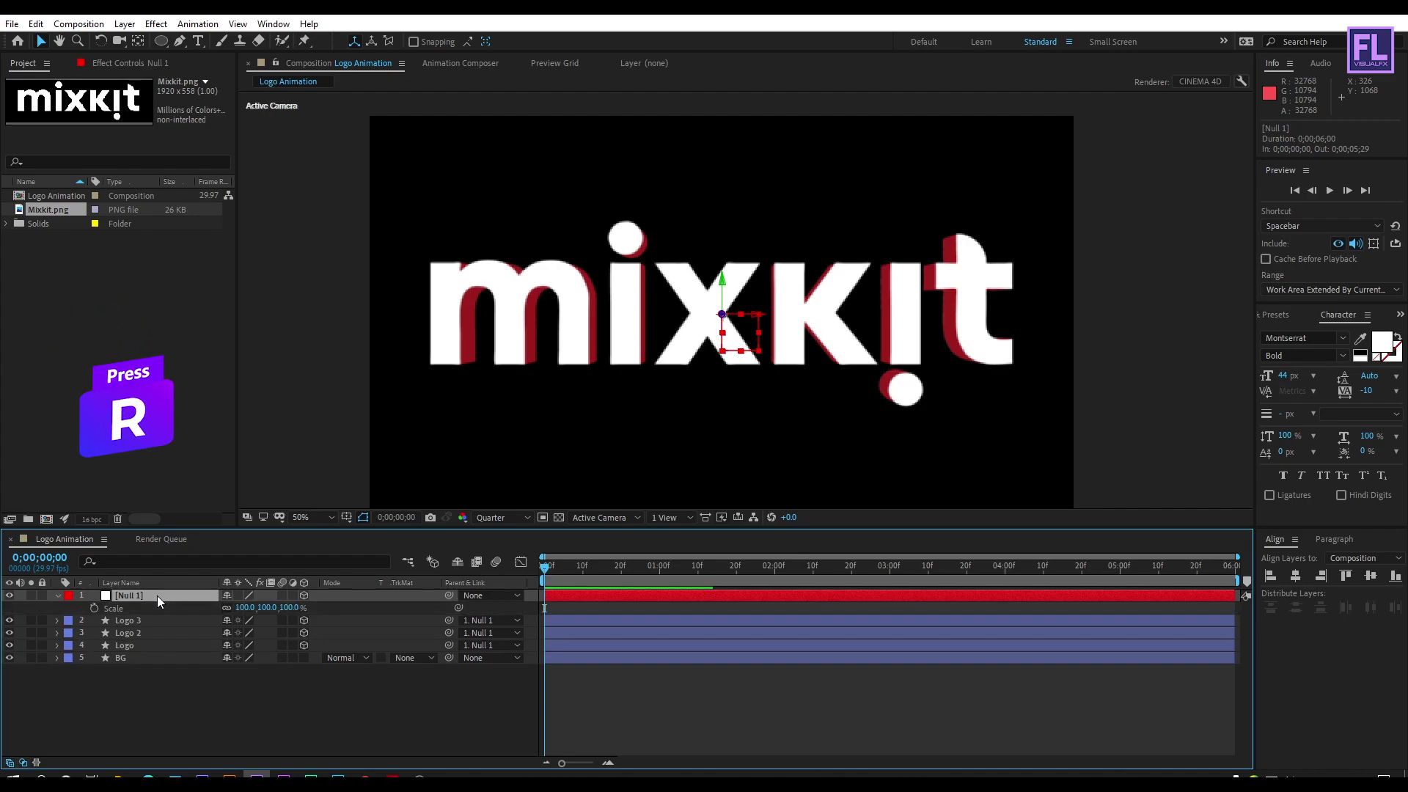
key(shift+r)
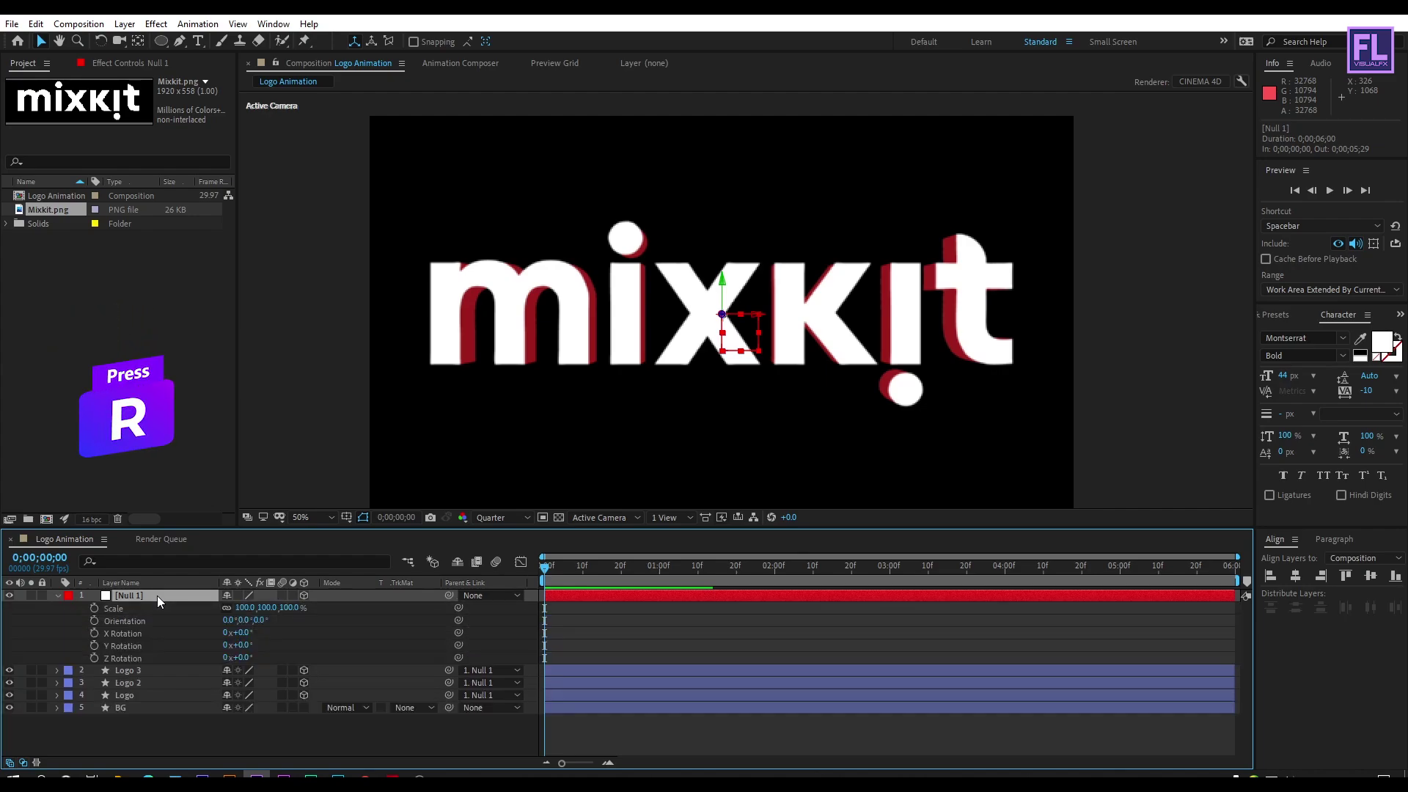
click(94, 609)
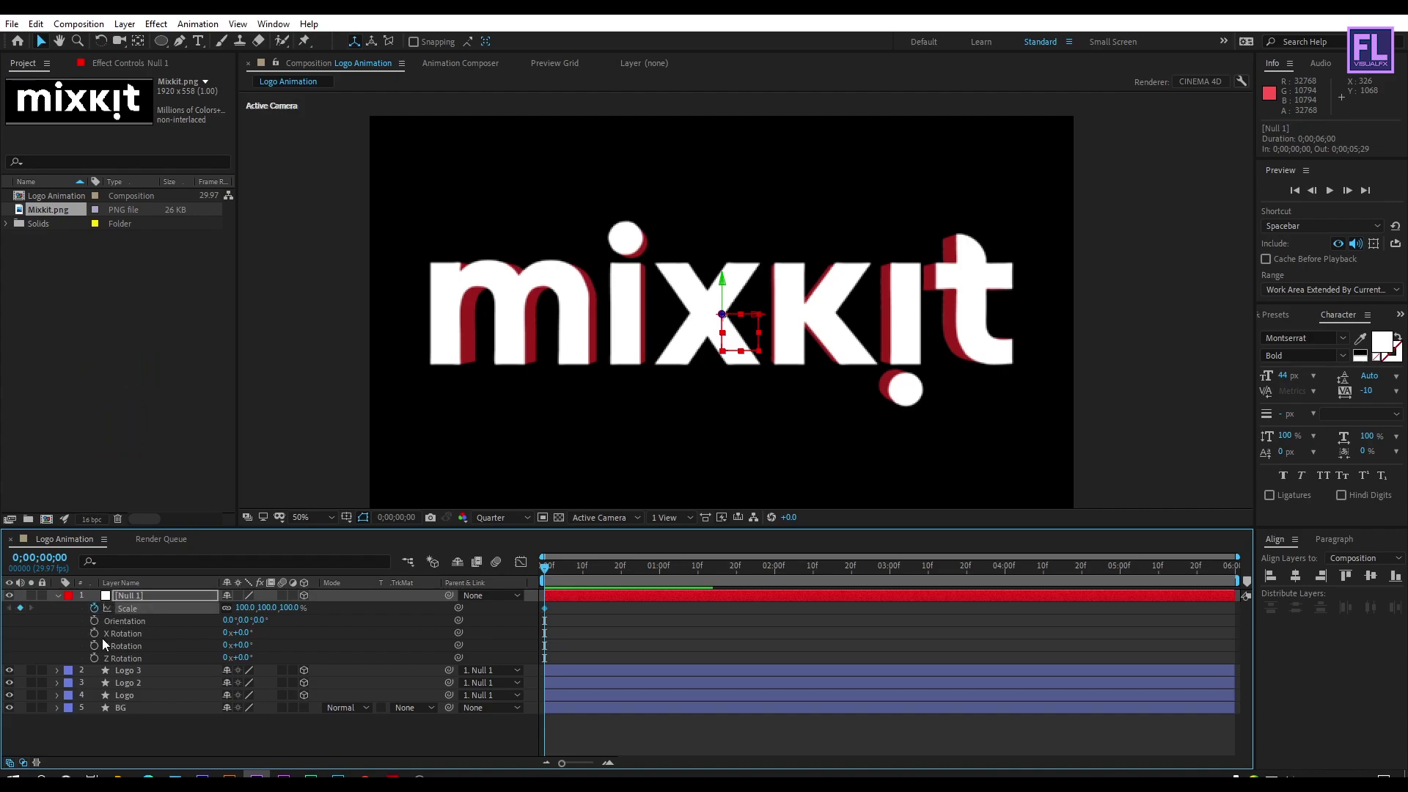
click(93, 632)
click(94, 645)
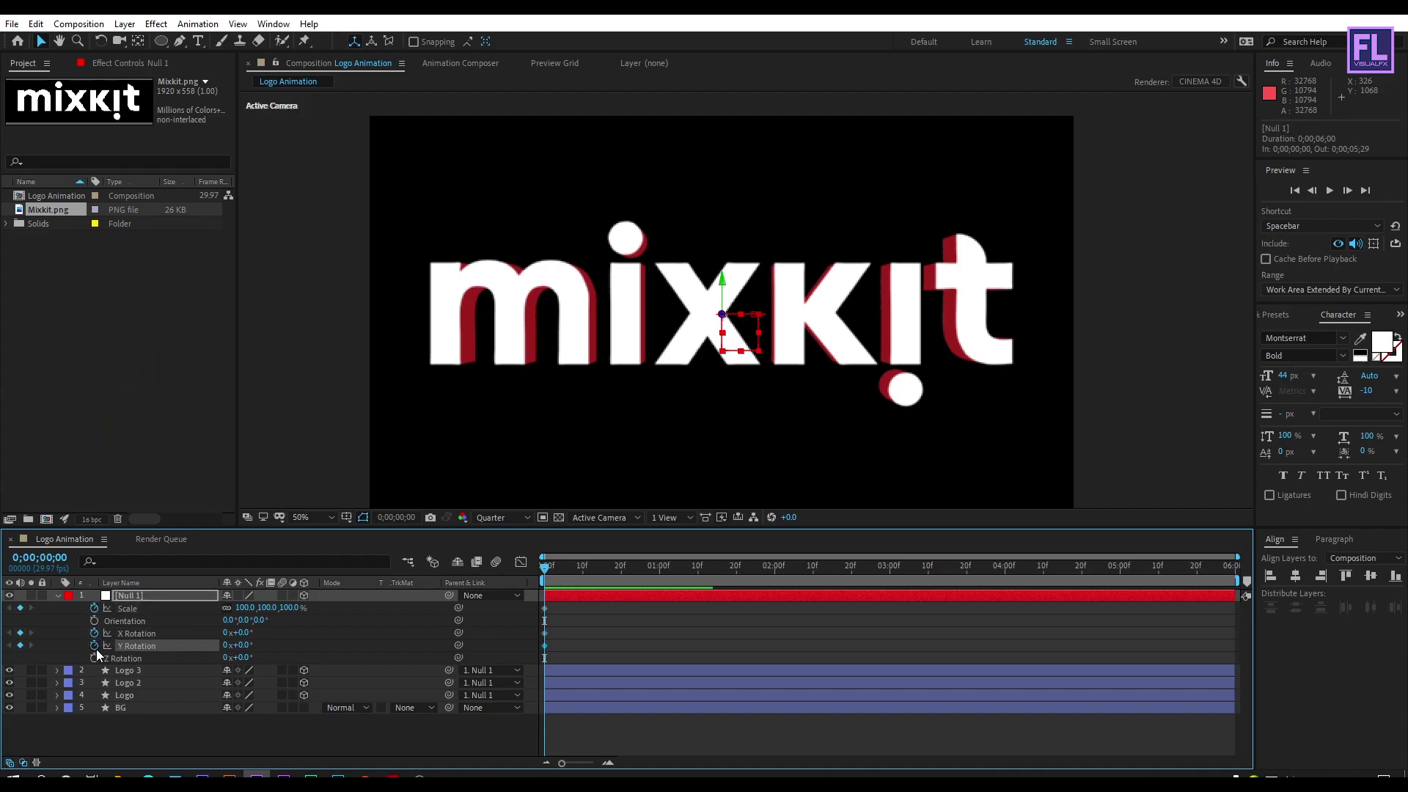
Step: Animate the null's Scale from 0% at 0;00;00;00 to 98% at 0;00;02;00
click(136, 610)
click(245, 608)
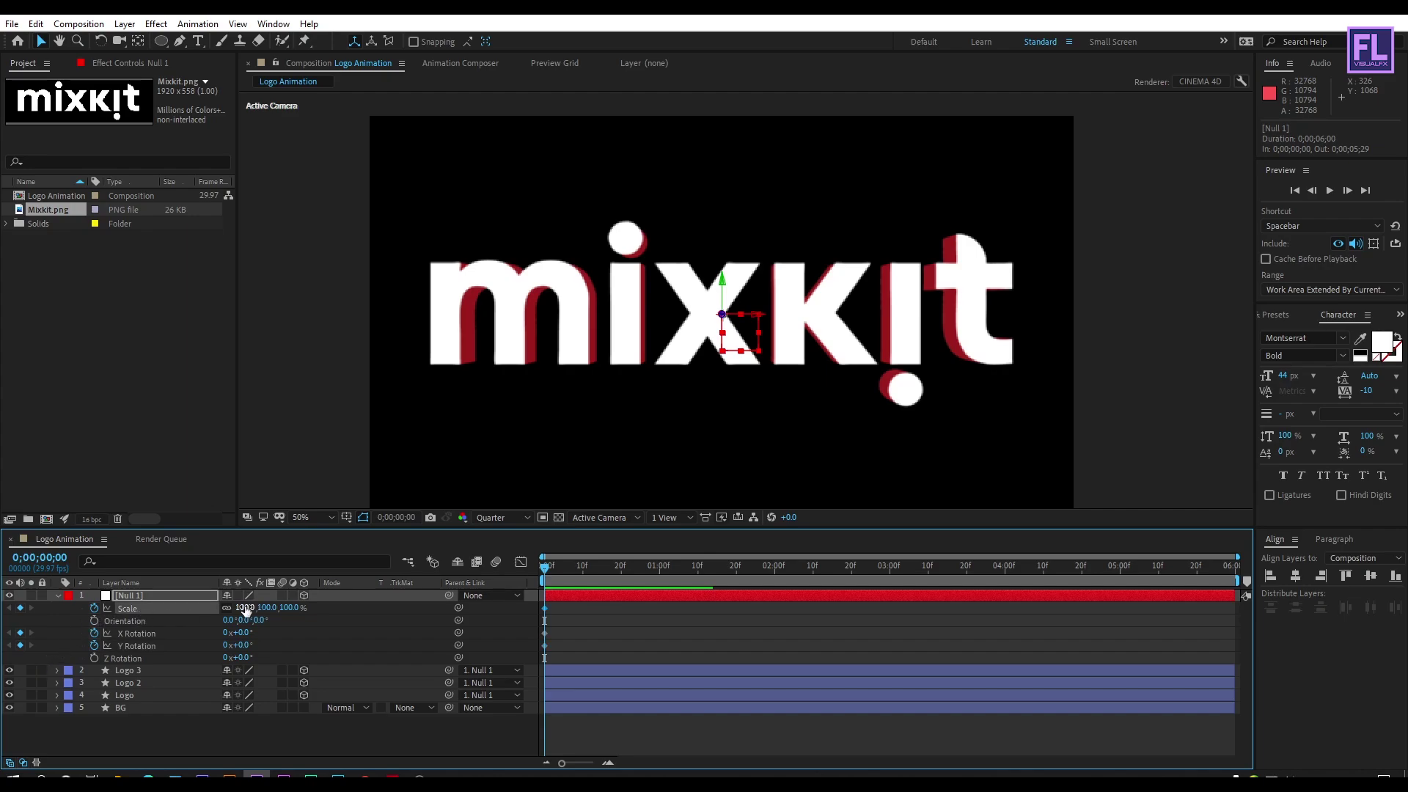
text(0)
key(Return)
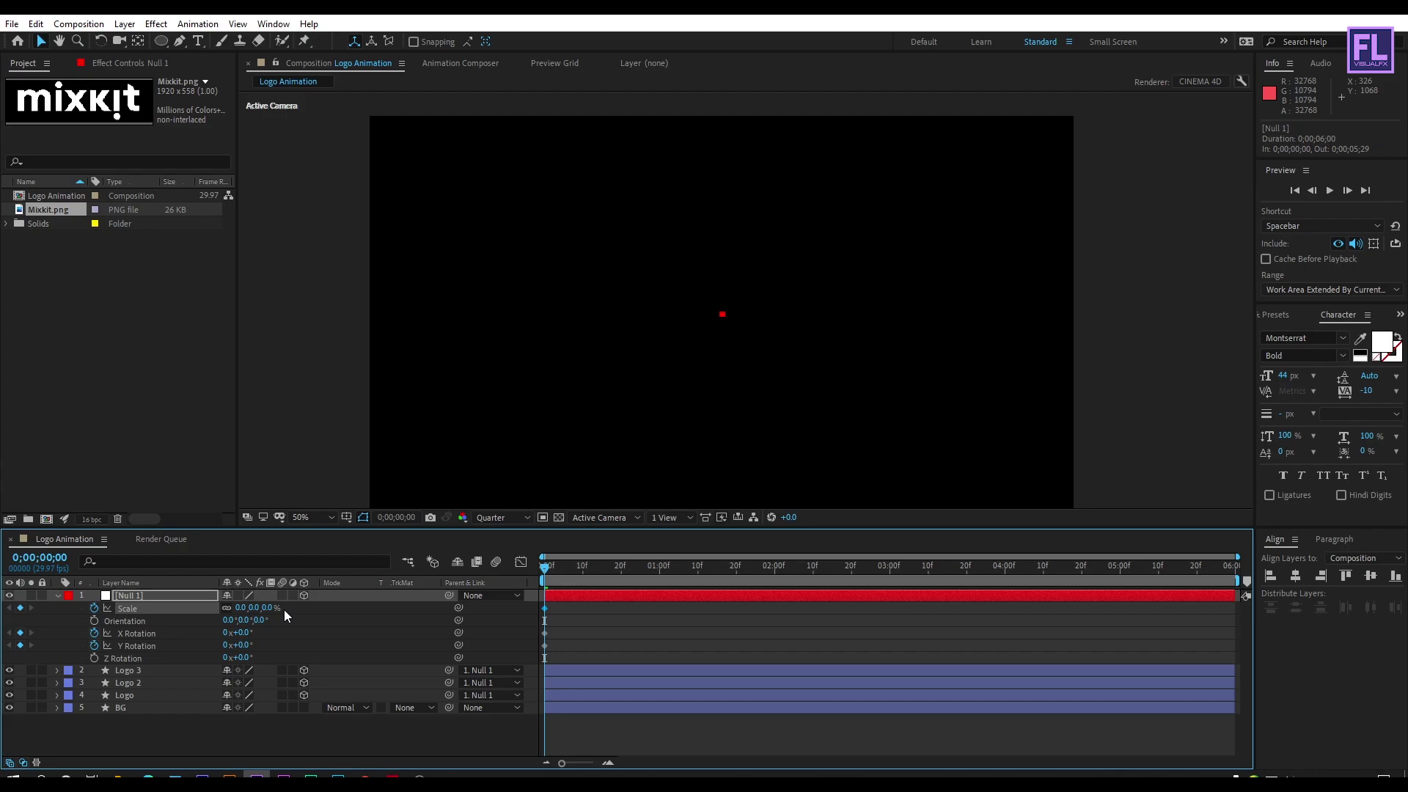
drag(684, 572, 776, 574)
drag(242, 608, 301, 595)
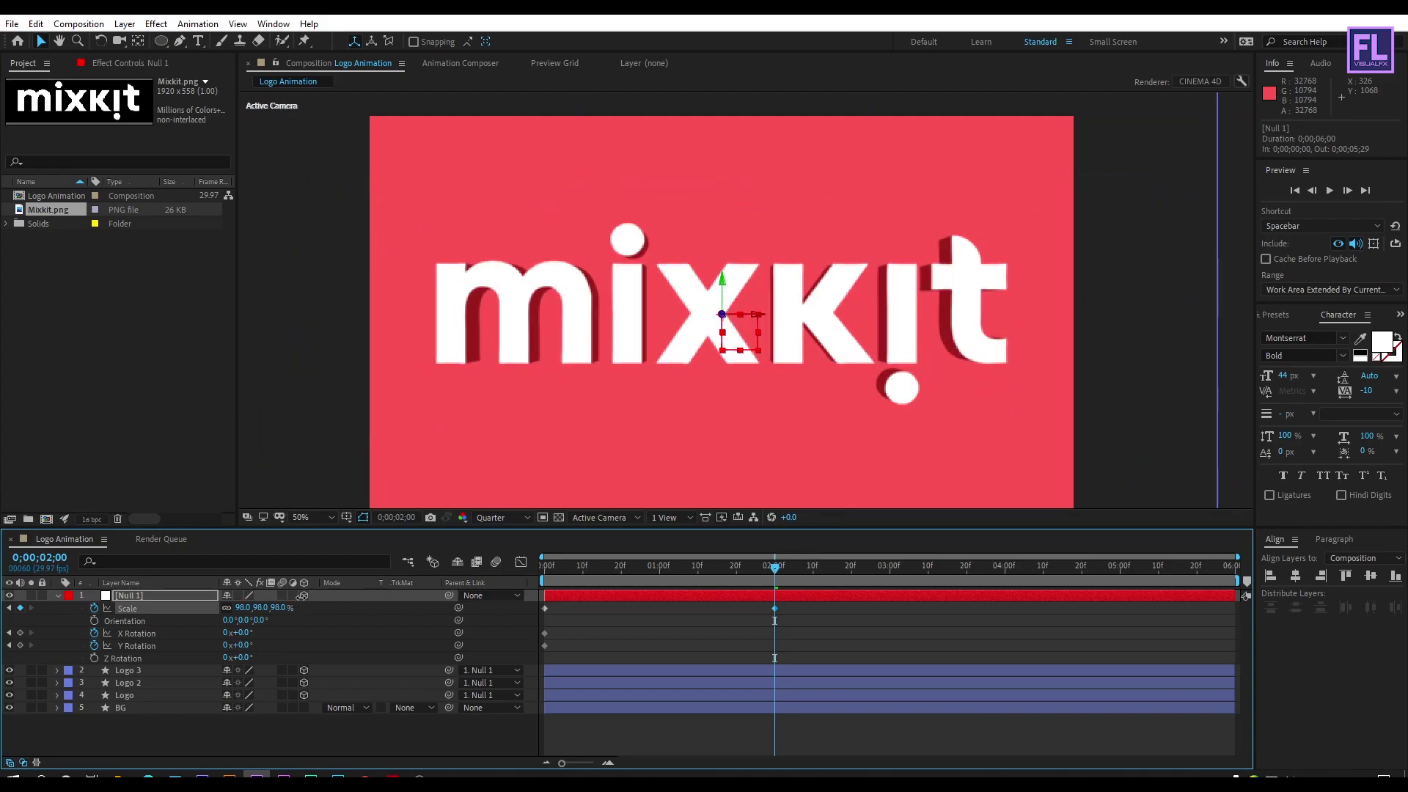
Step: Set the null's X Rotation to -35° and its Y Rotation to -350° at 0;00;02;00
click(146, 633)
click(239, 632)
text(-)
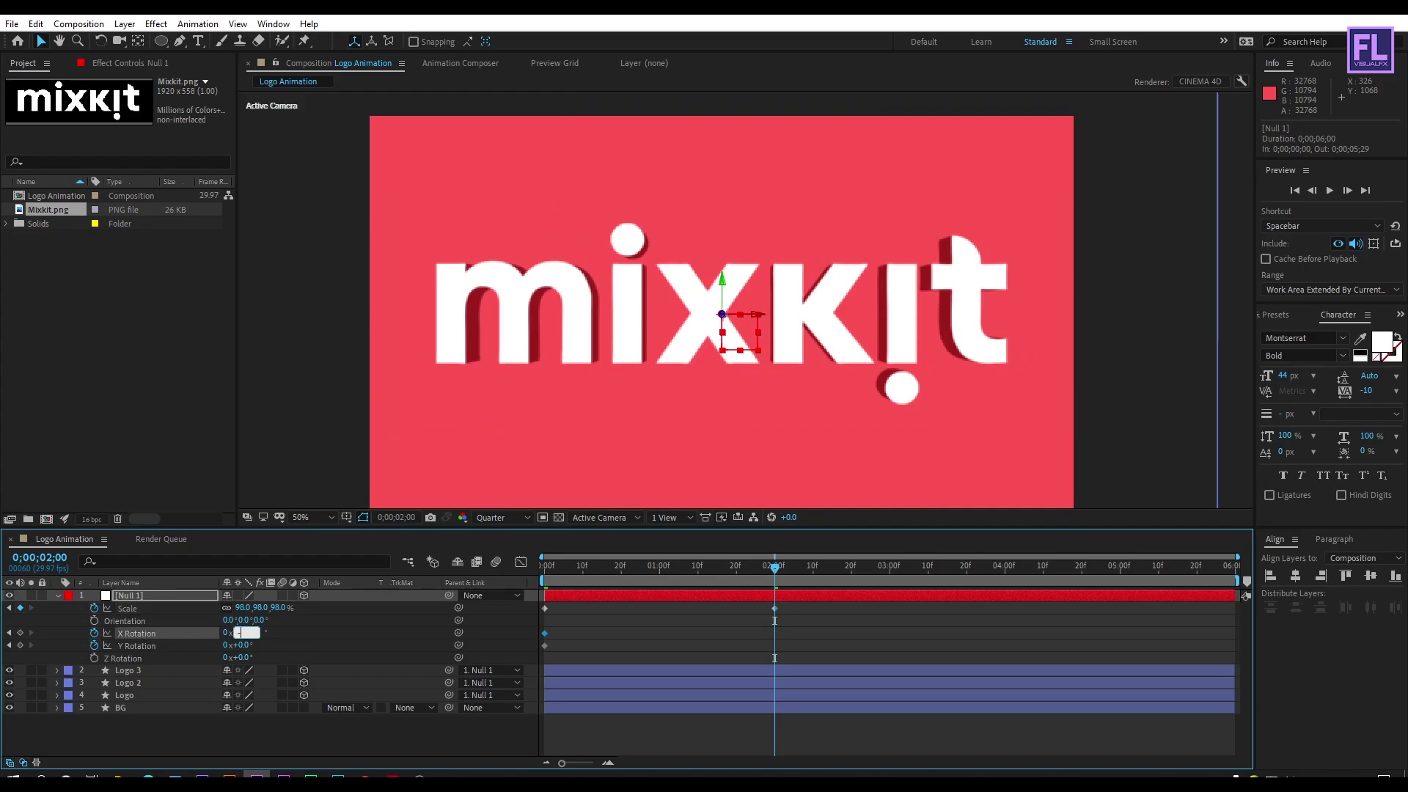
text(3)
key(Return)
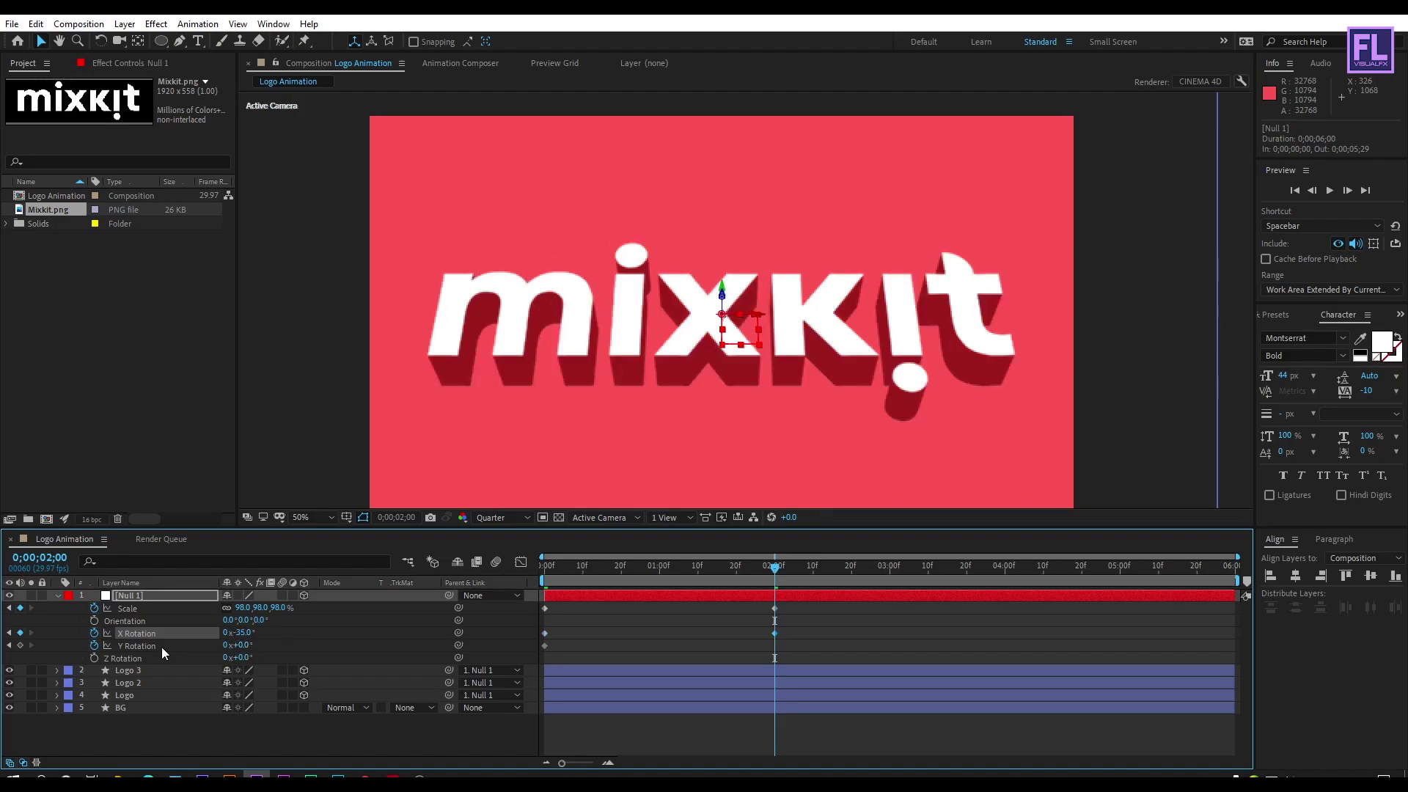
click(159, 647)
click(242, 646)
text(-)
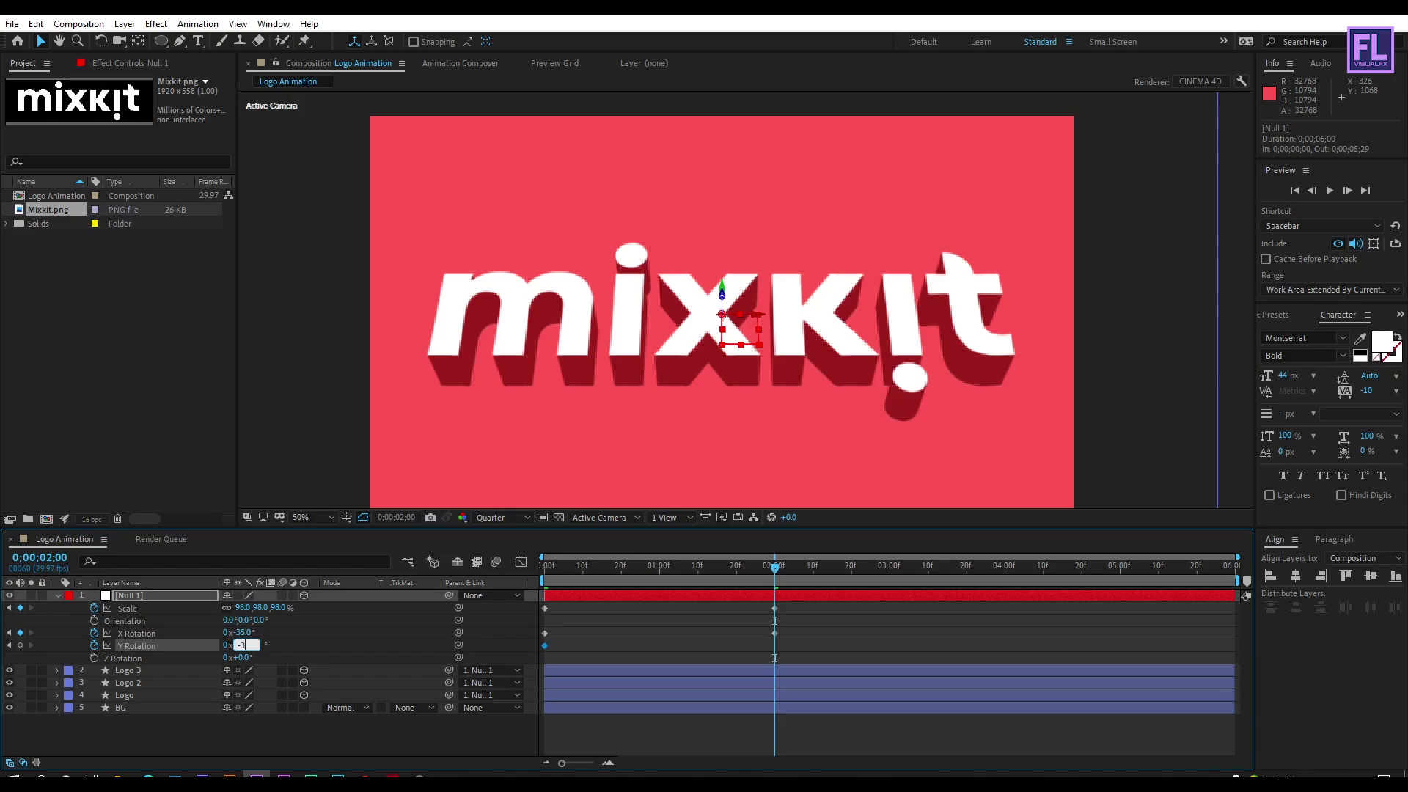
text(350)
key(Return)
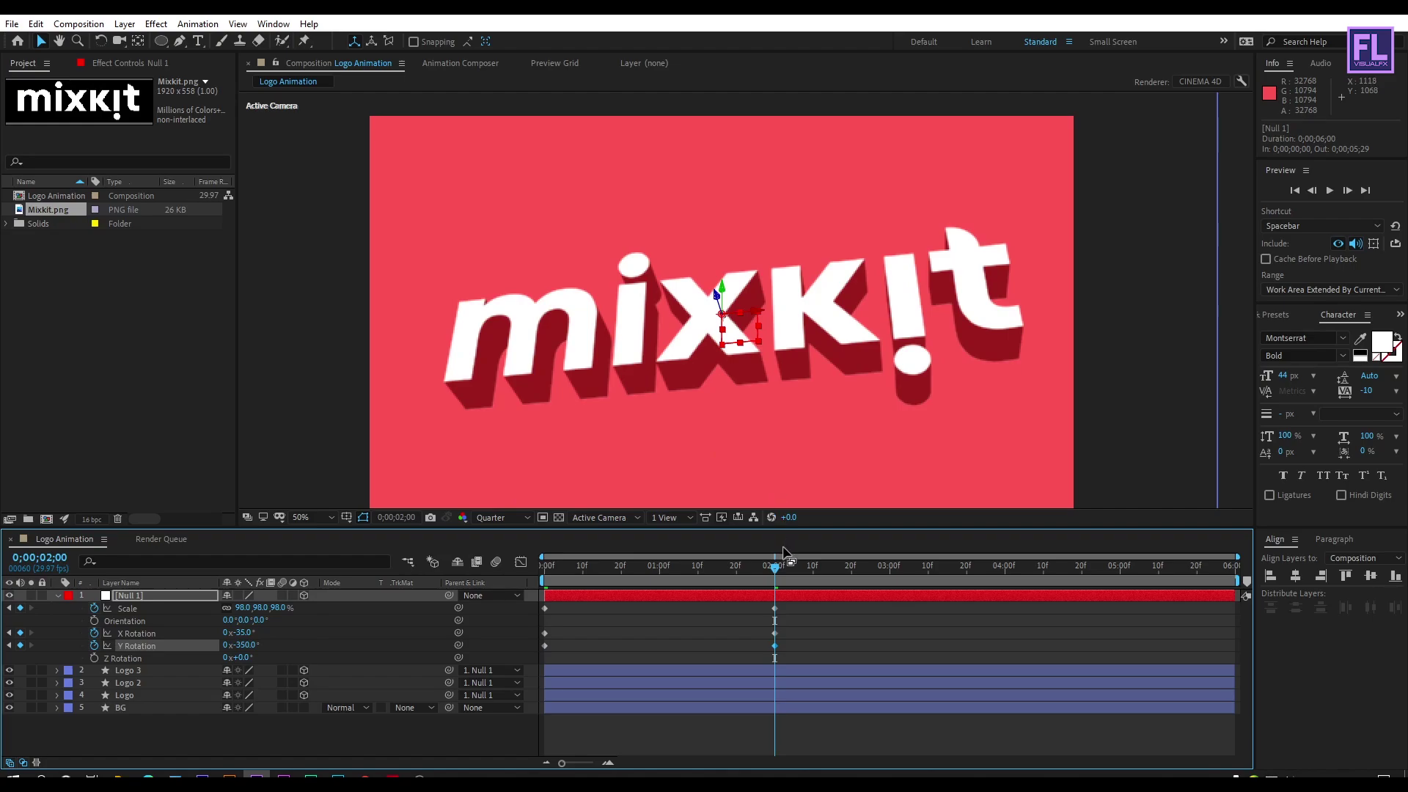
Step: Move to 0;00;03;14 and set the null's X Rotation to 0°
drag(781, 572, 944, 575)
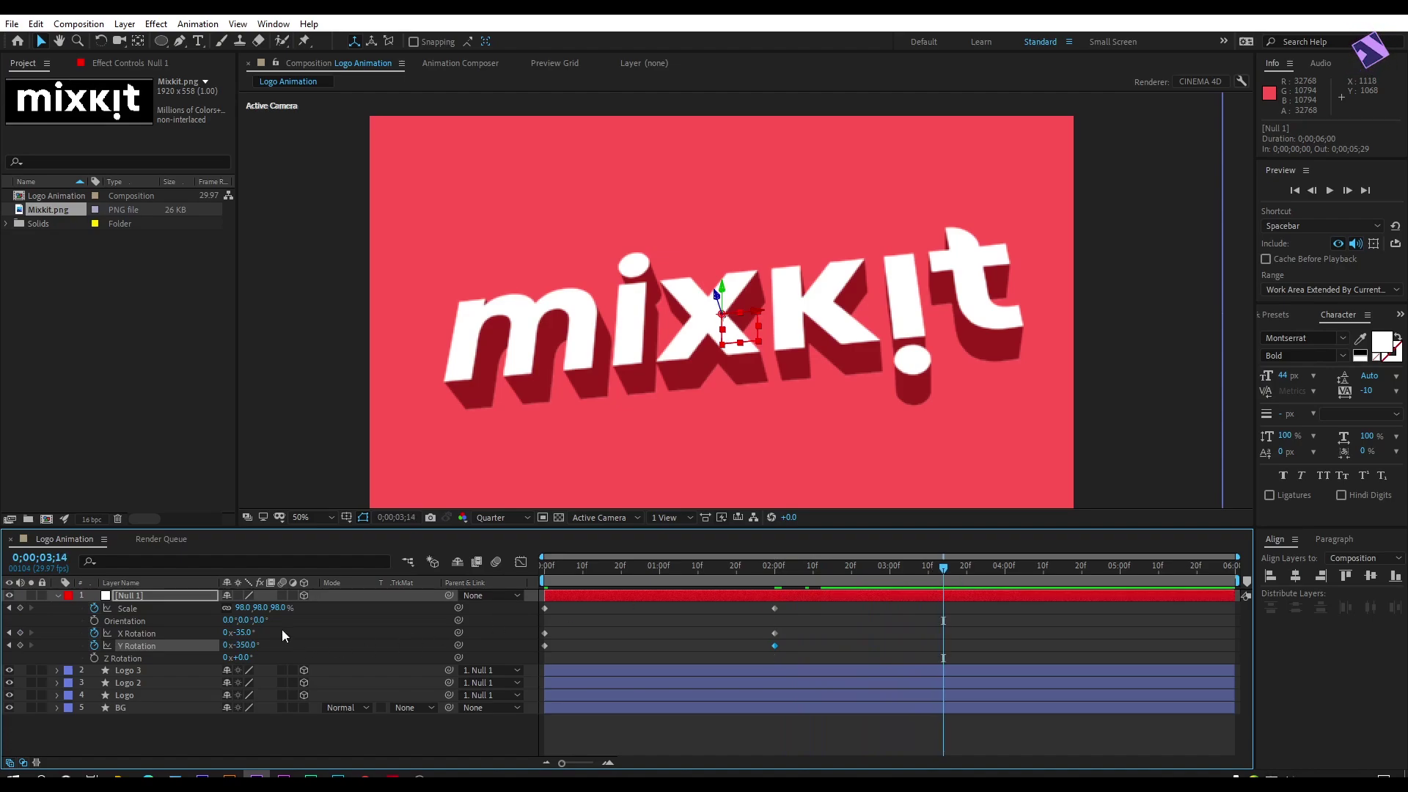
click(187, 635)
click(244, 632)
text(0)
key(Return)
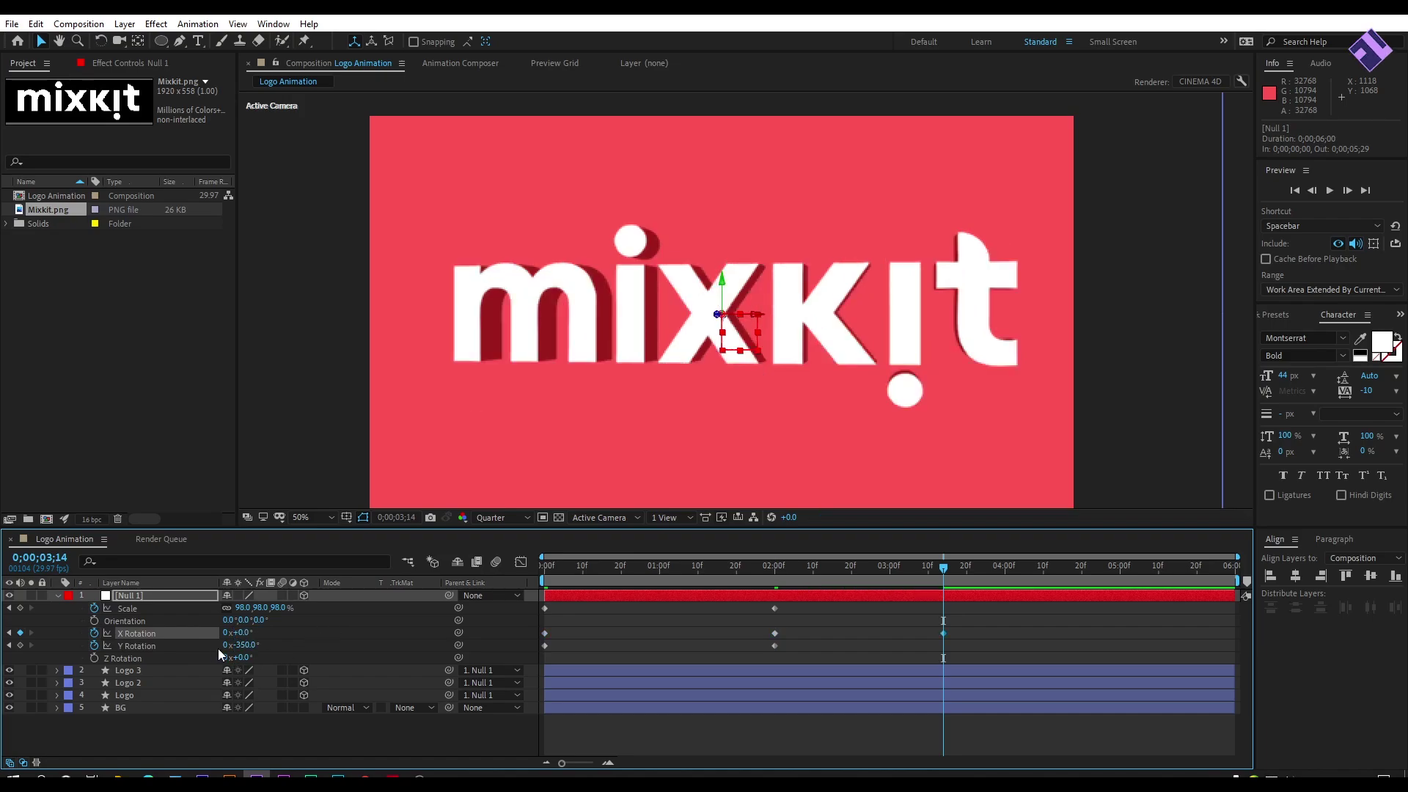
Step: At 0;00;03;14, set the null's Y Rotation to -1x+0.0° and reduce its Scale to 54%
click(245, 645)
text(0)
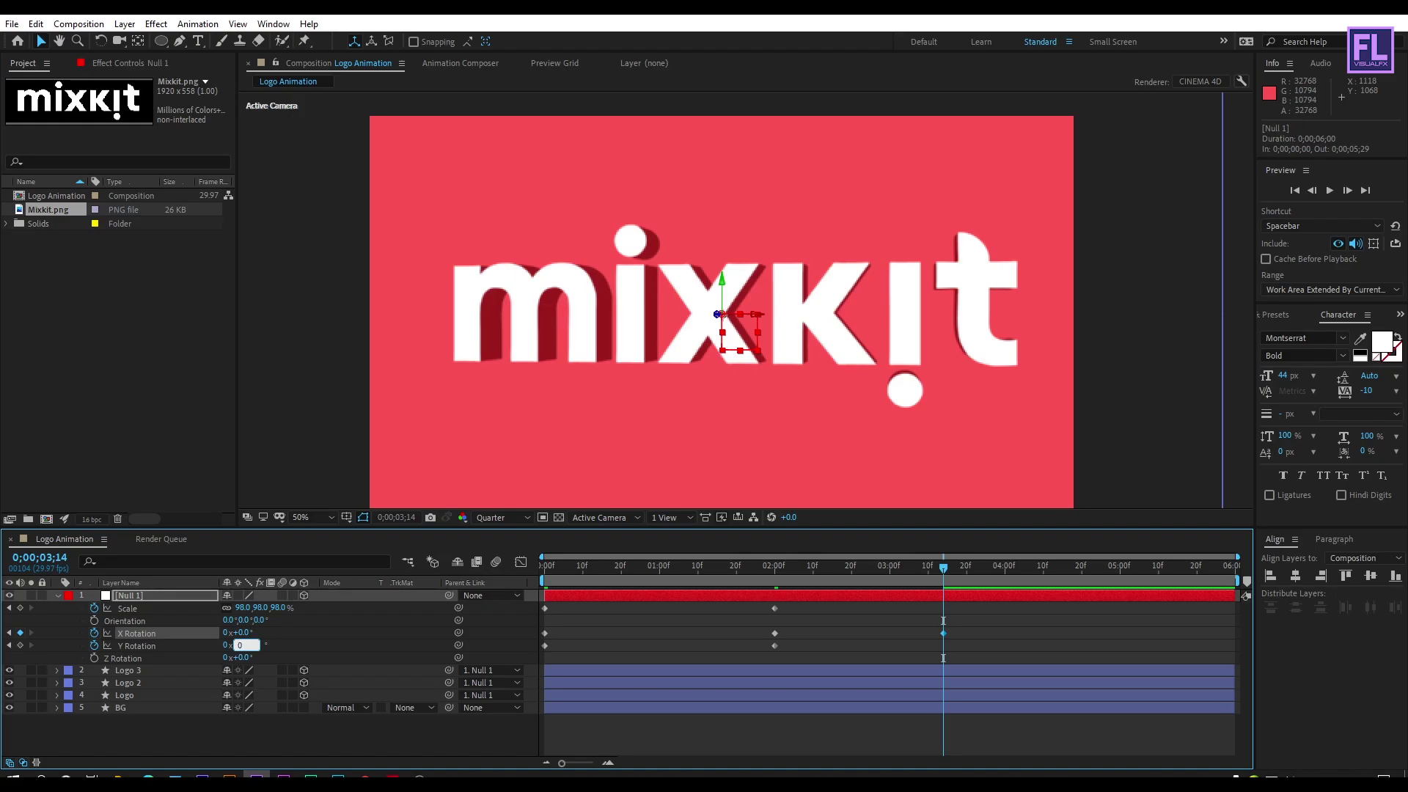
key(shift+Tab)
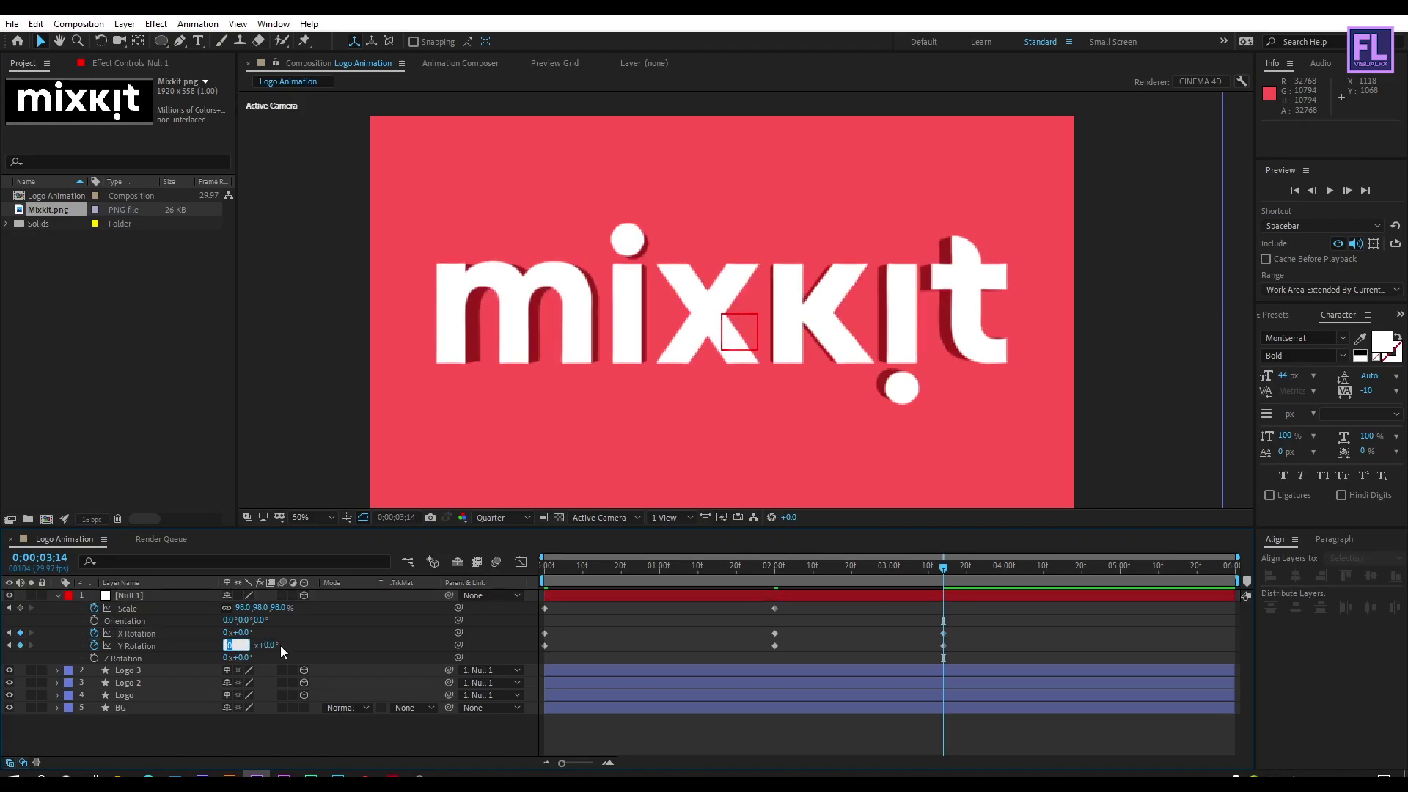
text(-1)
click(280, 647)
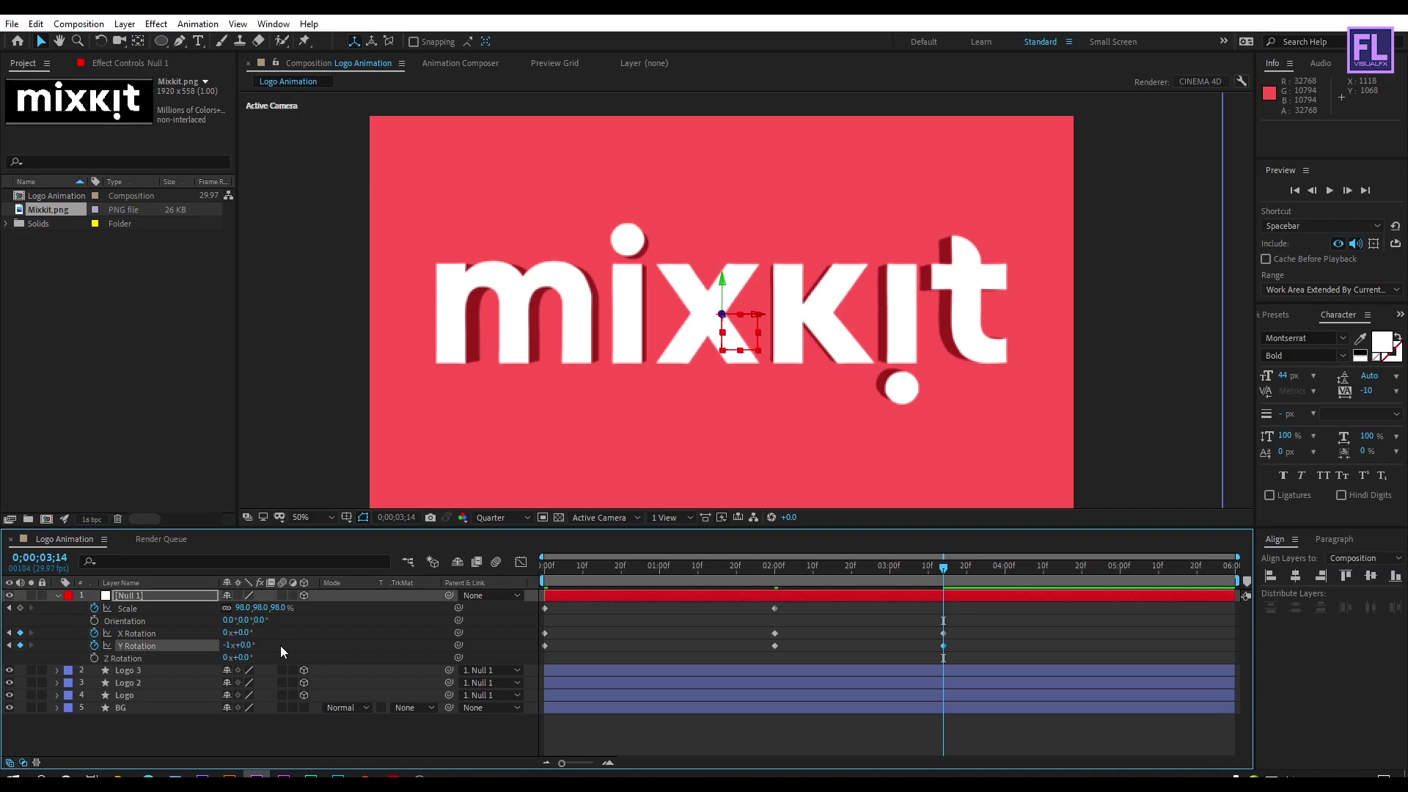
drag(260, 609, 207, 607)
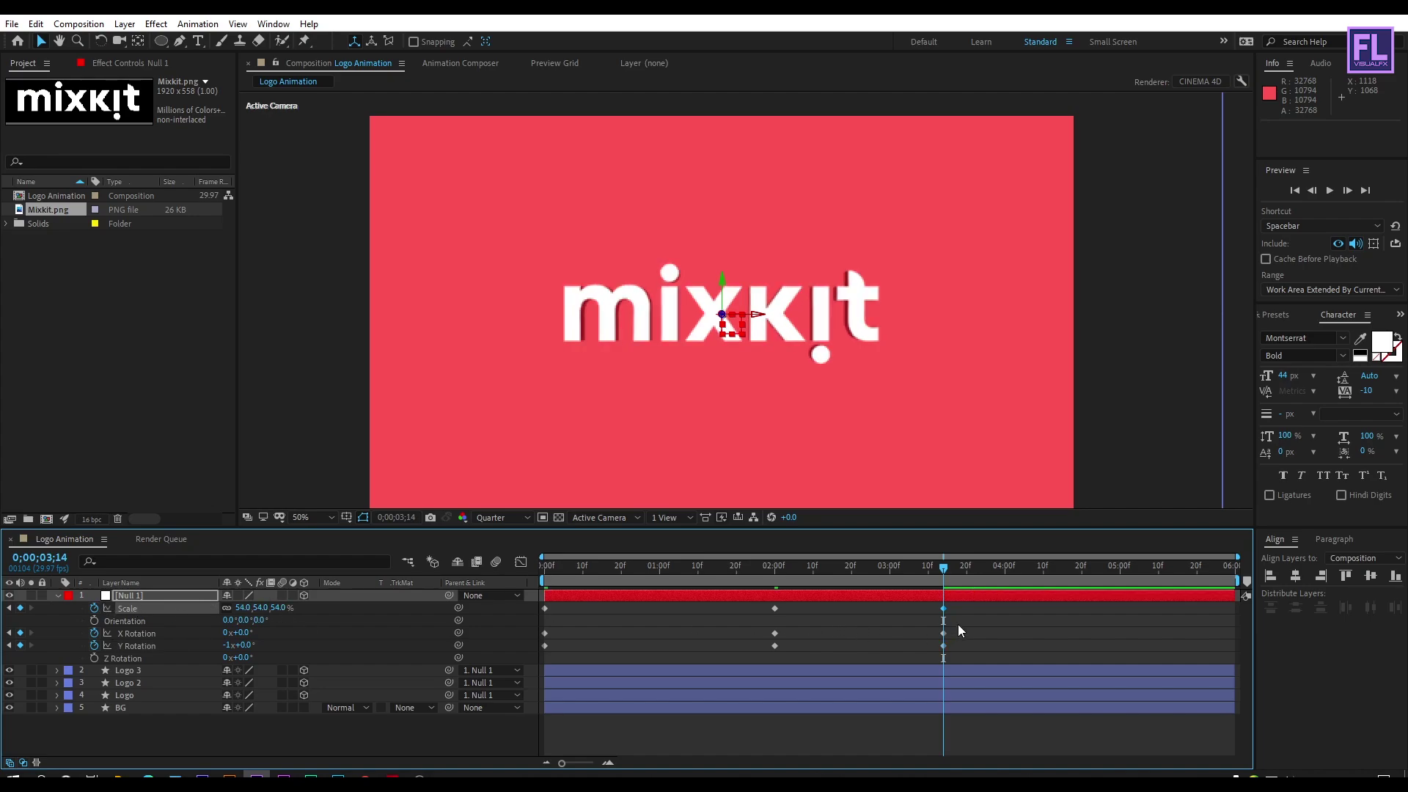
Step: Apply Easy Ease to all the null's keyframes and lengthen the incoming speed handles at the second and third keyframes in the Graph Editor
drag(978, 605, 491, 658)
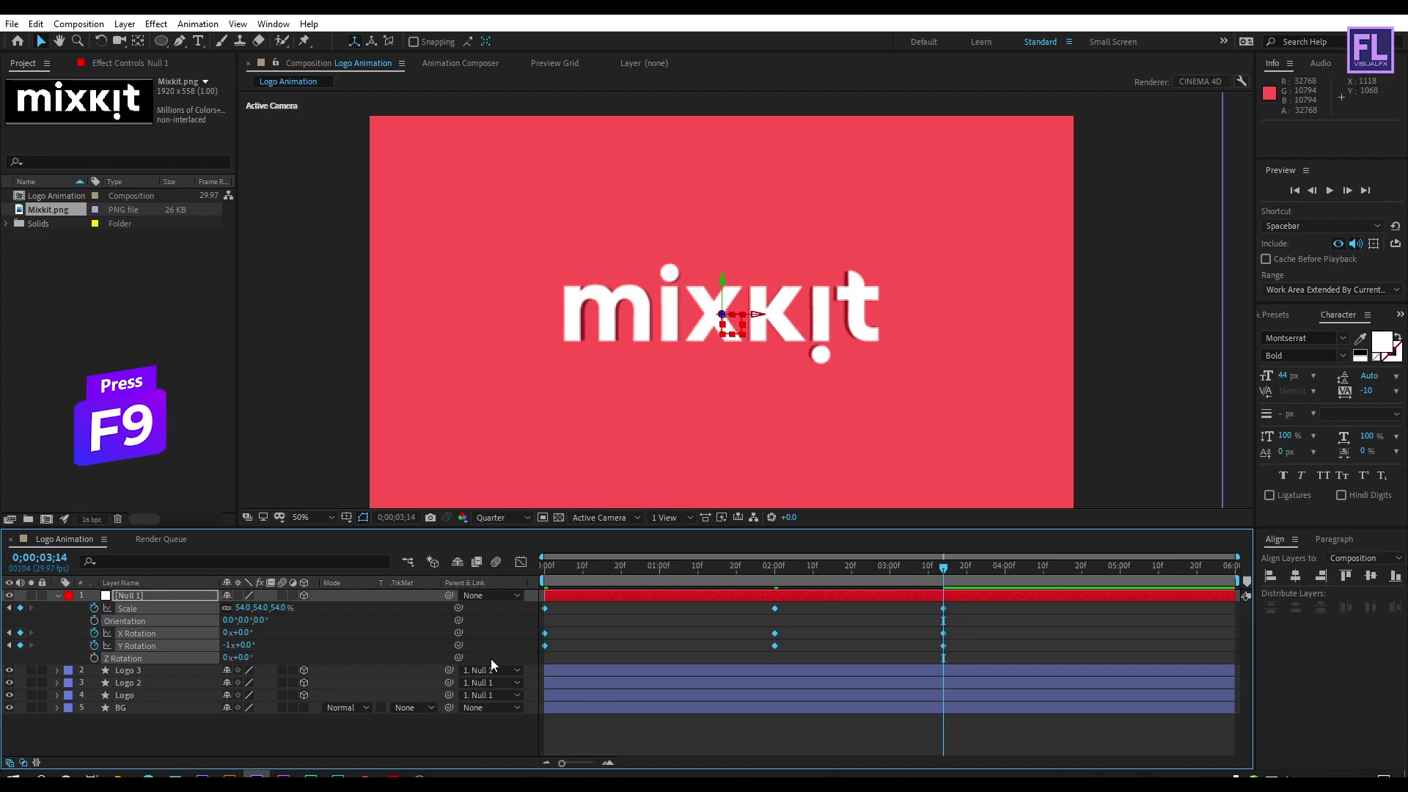
key(F9)
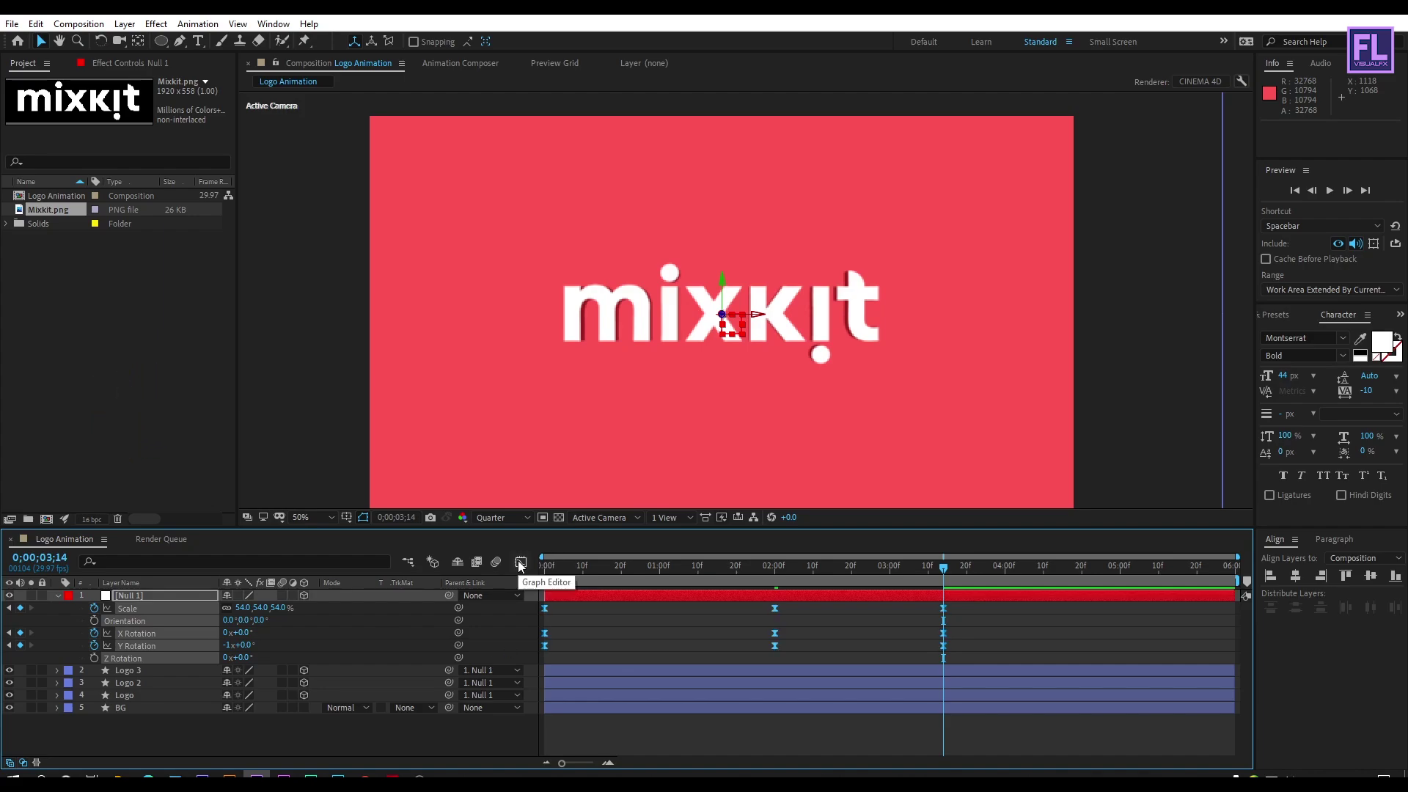
click(520, 562)
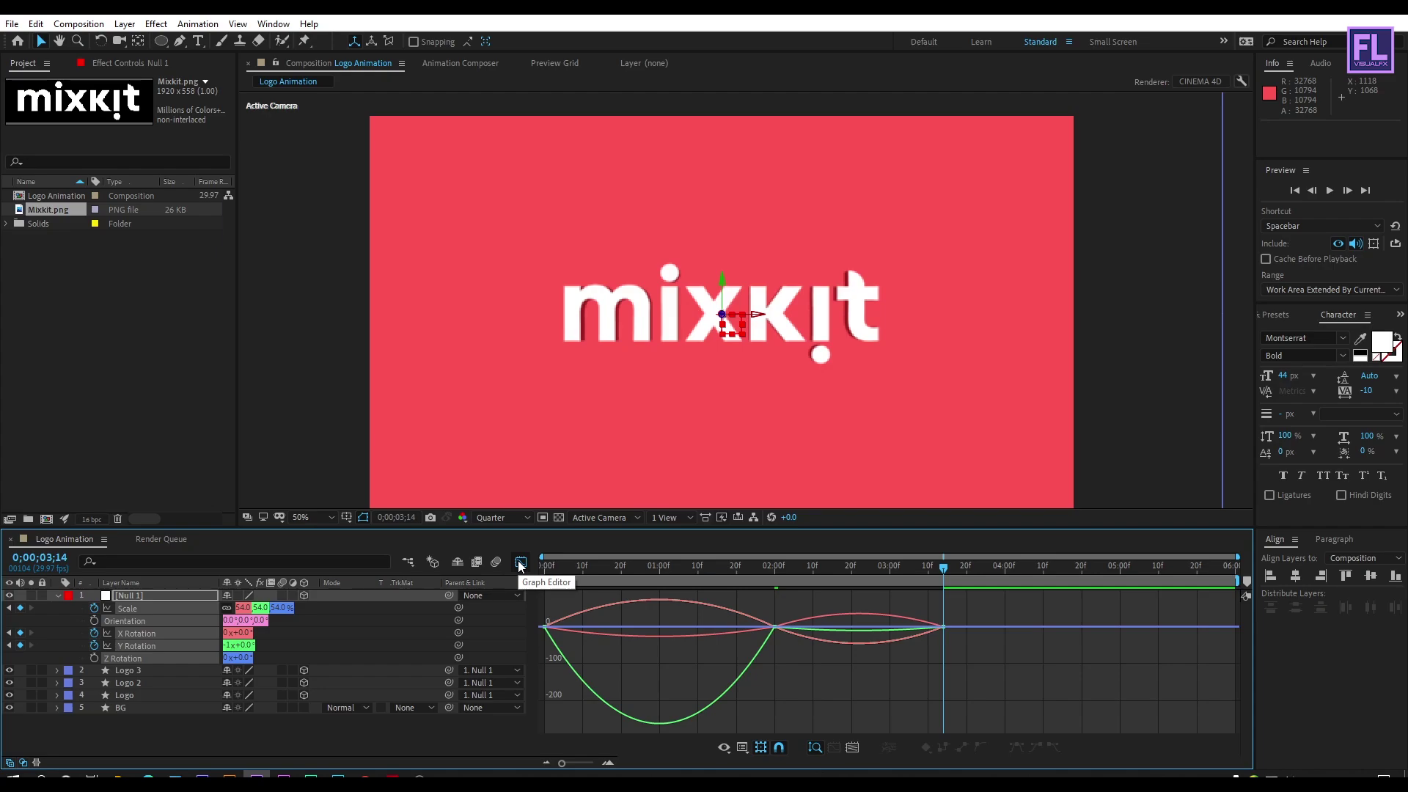
click(772, 627)
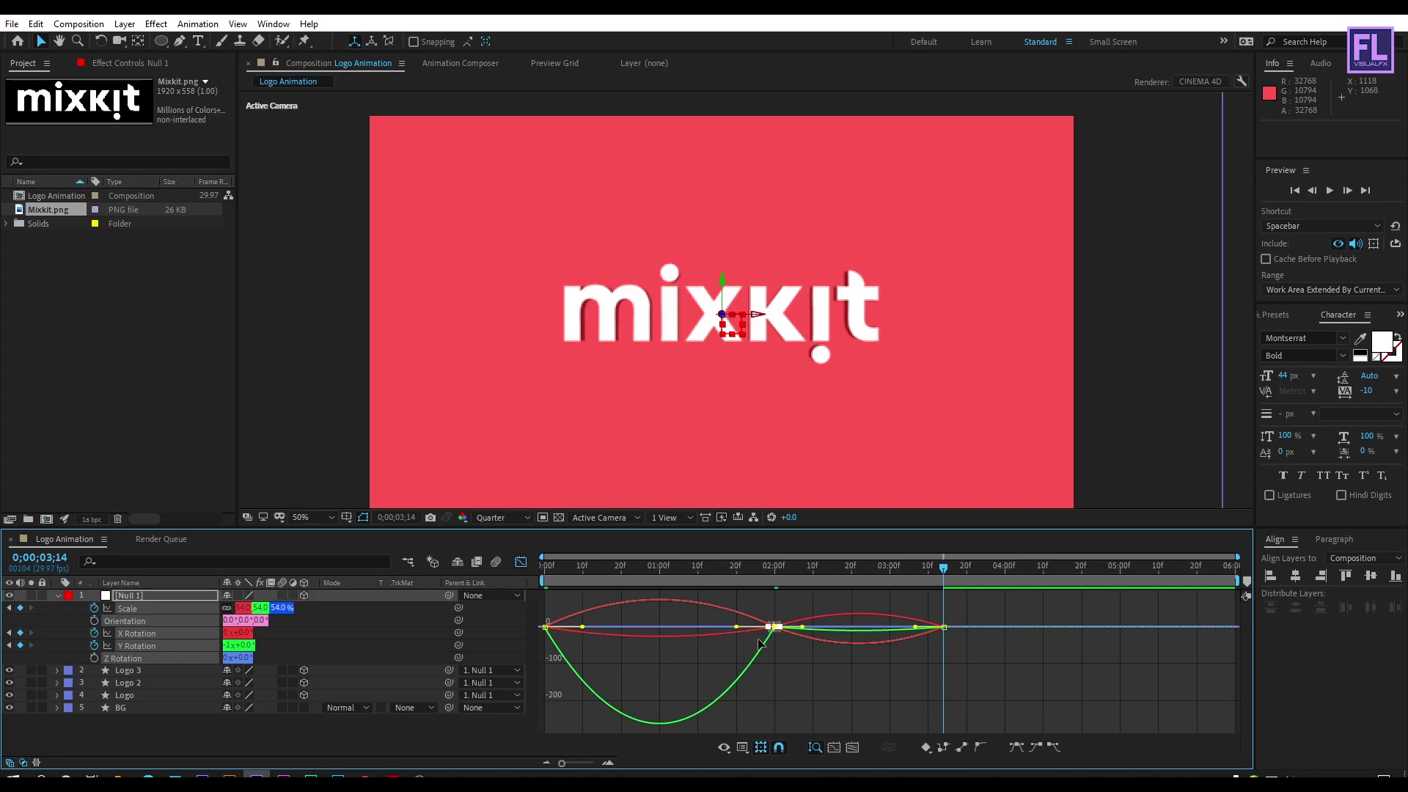
mouse_move(734, 628)
mouse_down()
mouse_move(645, 629)
mouse_move(744, 619)
mouse_up()
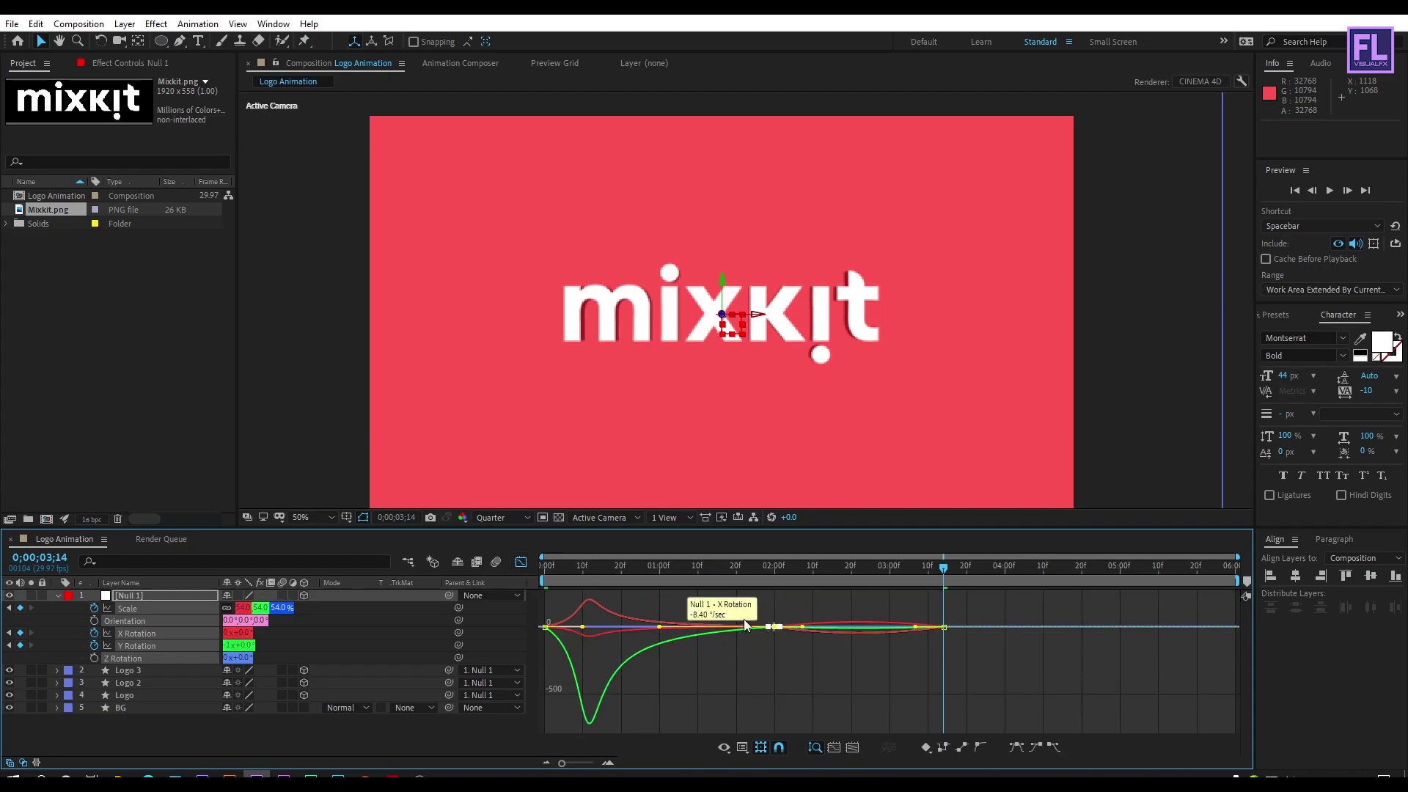
click(773, 616)
drag(808, 652, 887, 631)
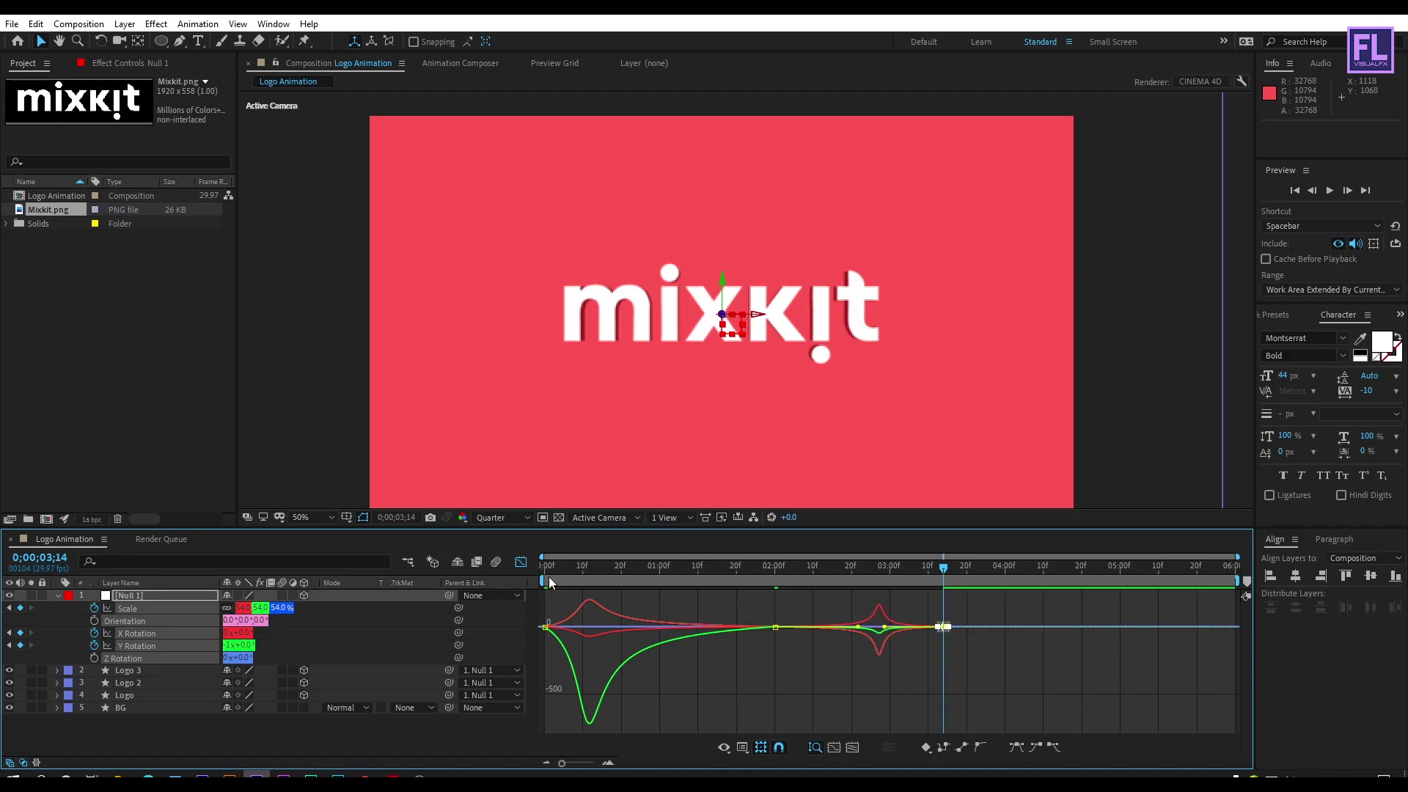
click(521, 561)
Step: Return the playhead to the first frame, collapse the null's properties and preview the logo animation
click(597, 565)
drag(565, 566, 531, 572)
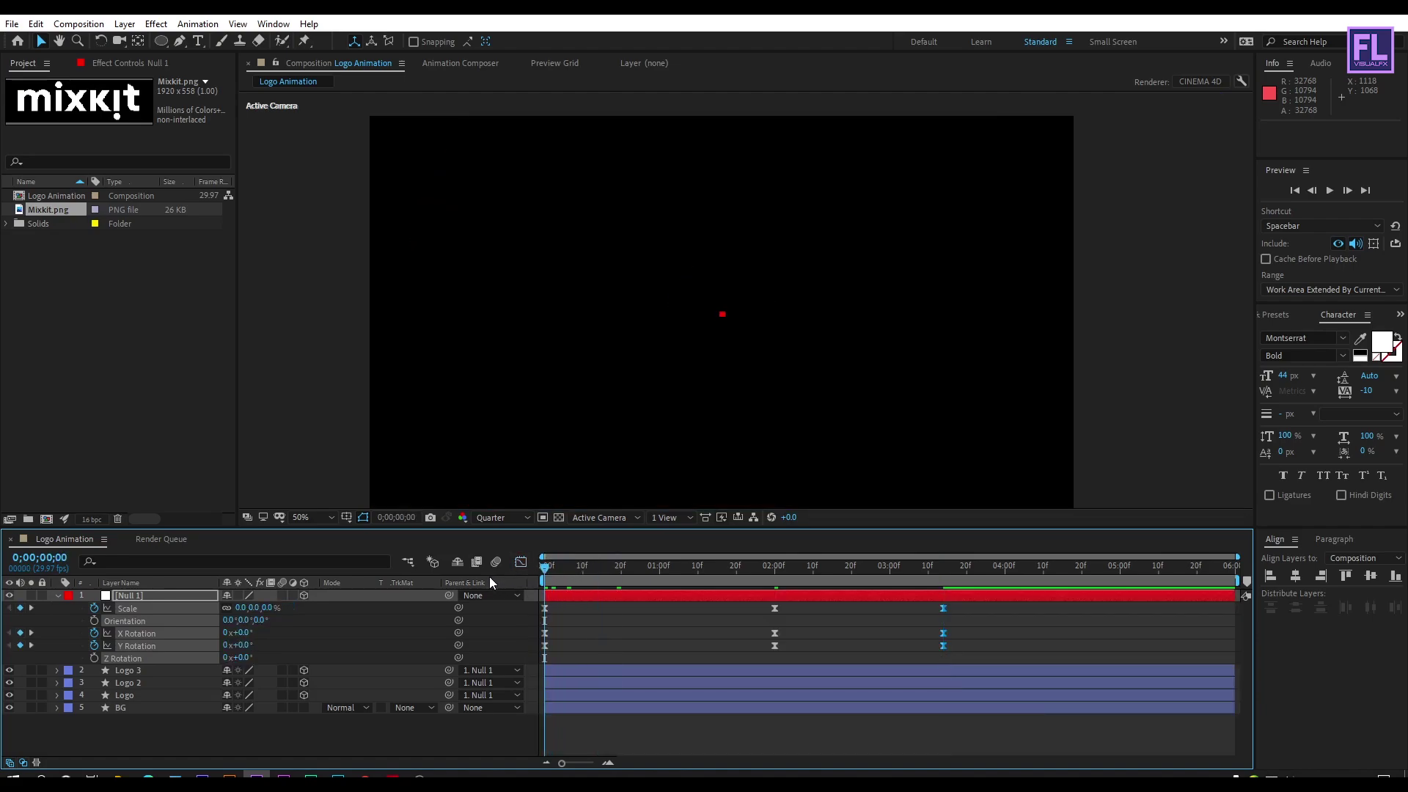
click(617, 736)
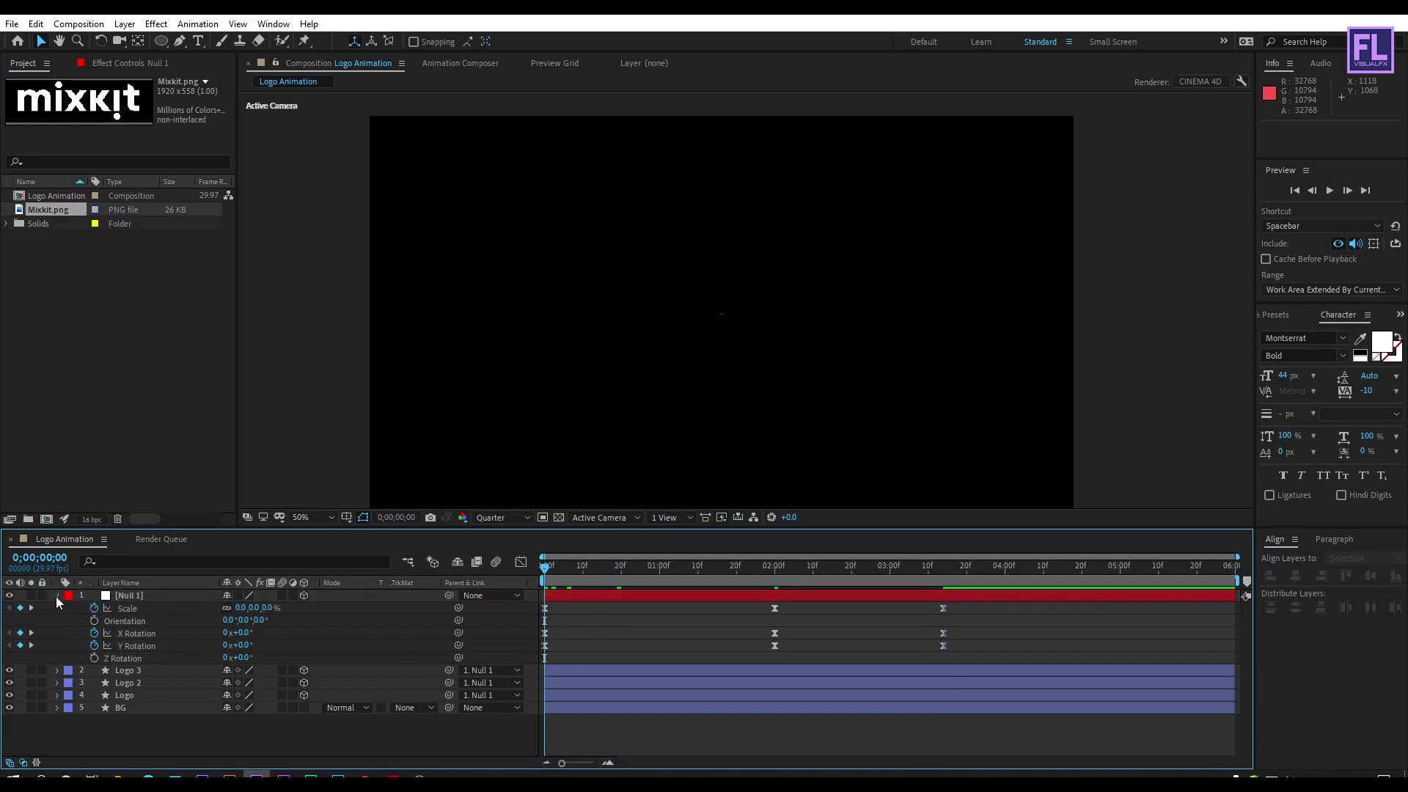
click(57, 596)
key(space)
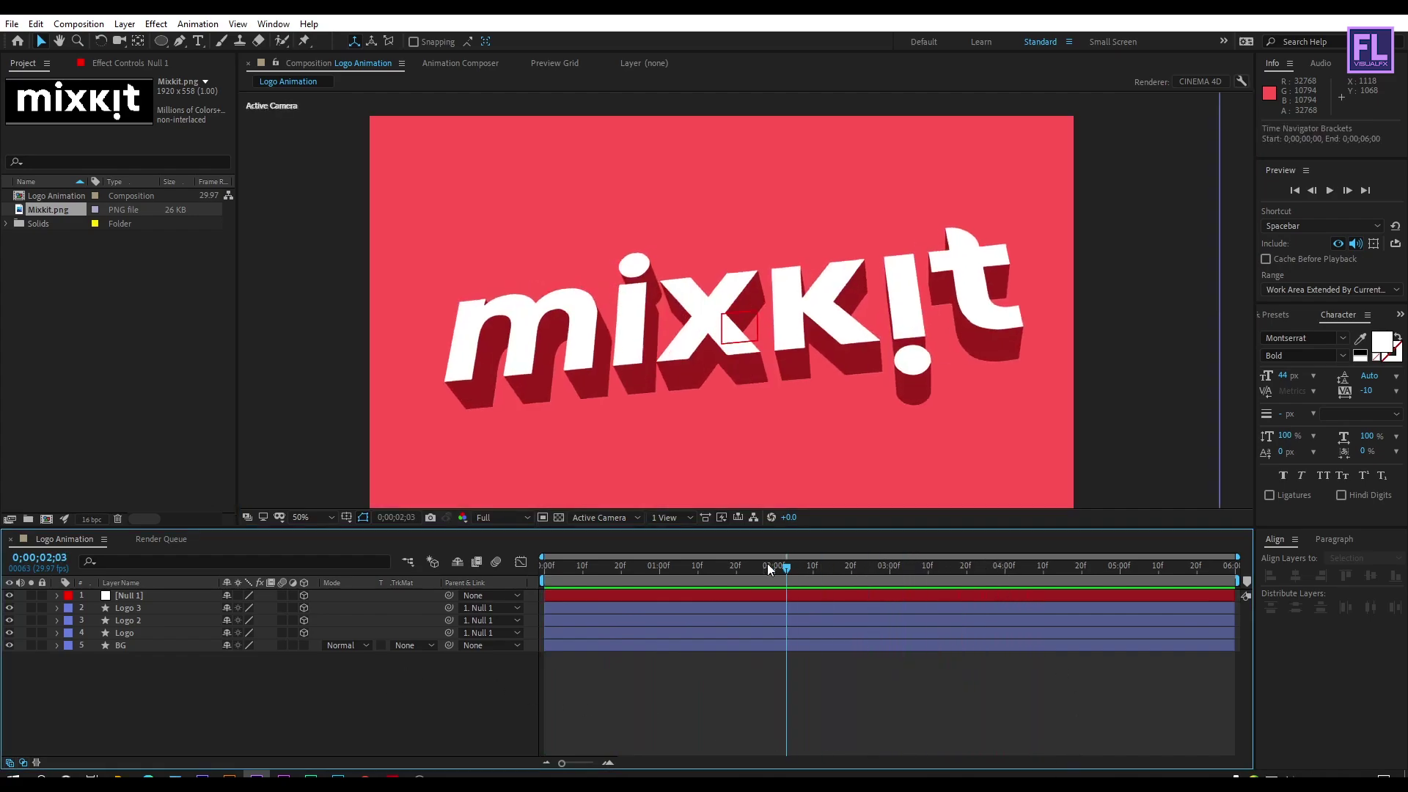
key(space)
Step: Move the playhead to 0;00;04;00 and add a text layer reading "Mixkit.co"
drag(579, 567, 1004, 566)
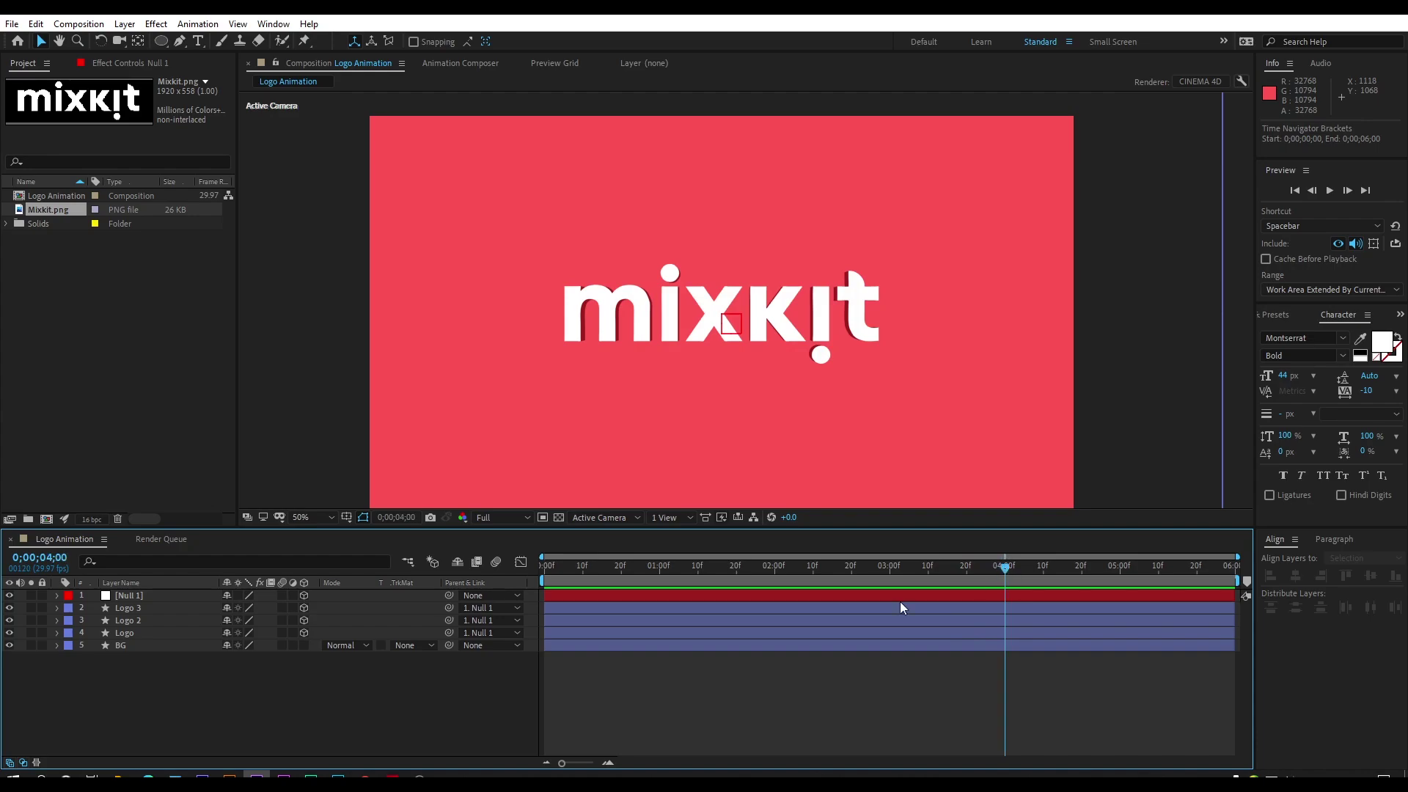
right_click(171, 681)
mouse_move(222, 519)
click(427, 543)
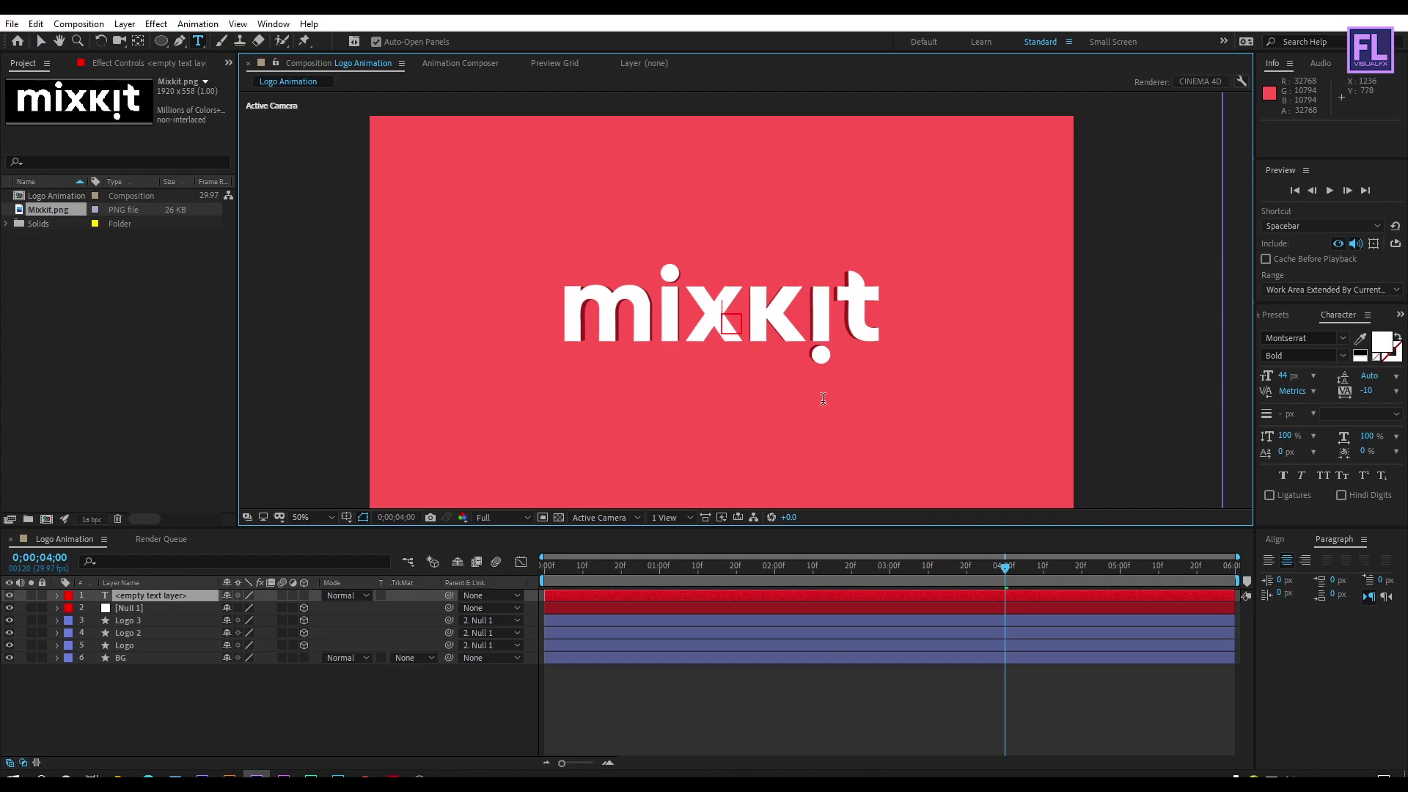
text(Mixkit.c)
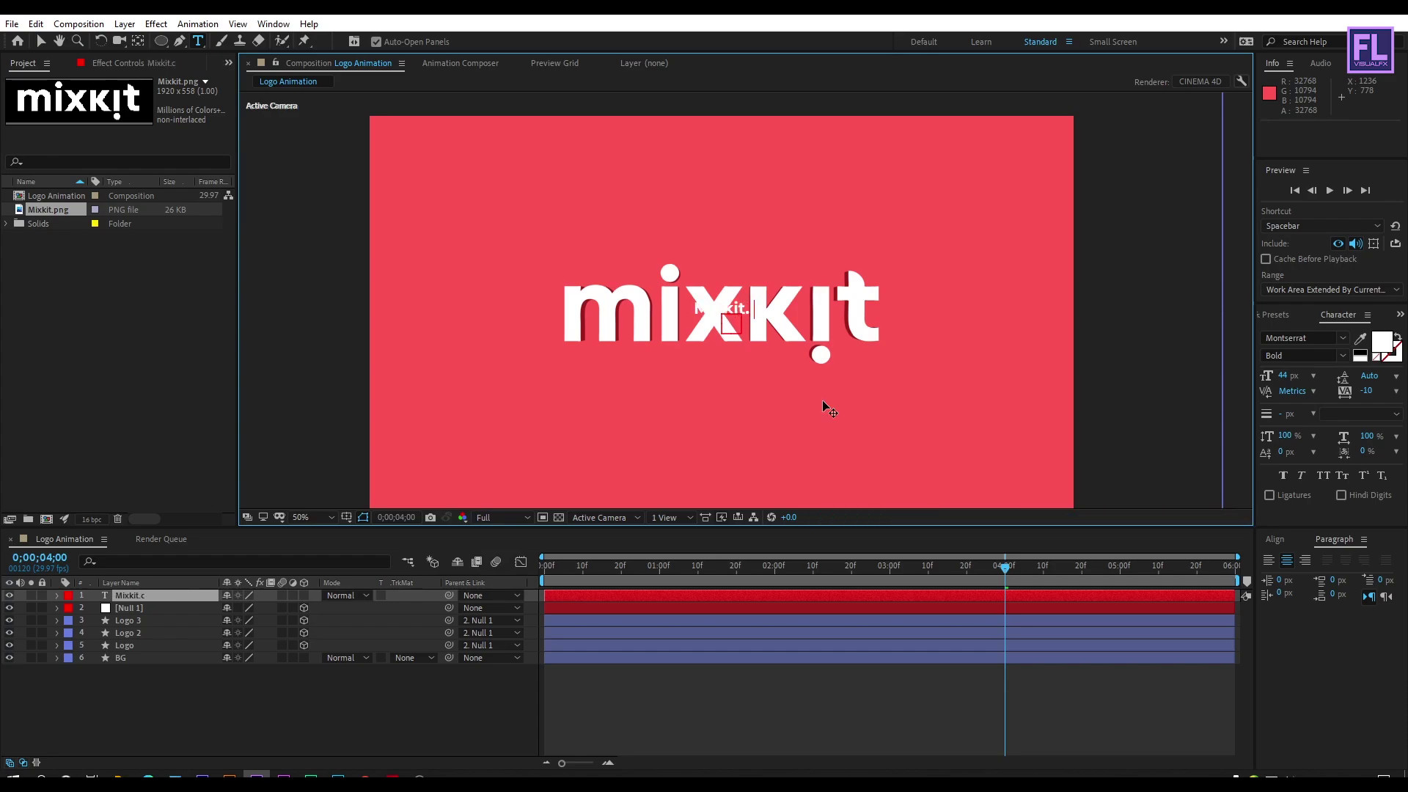
text(o)
key(KP_Enter)
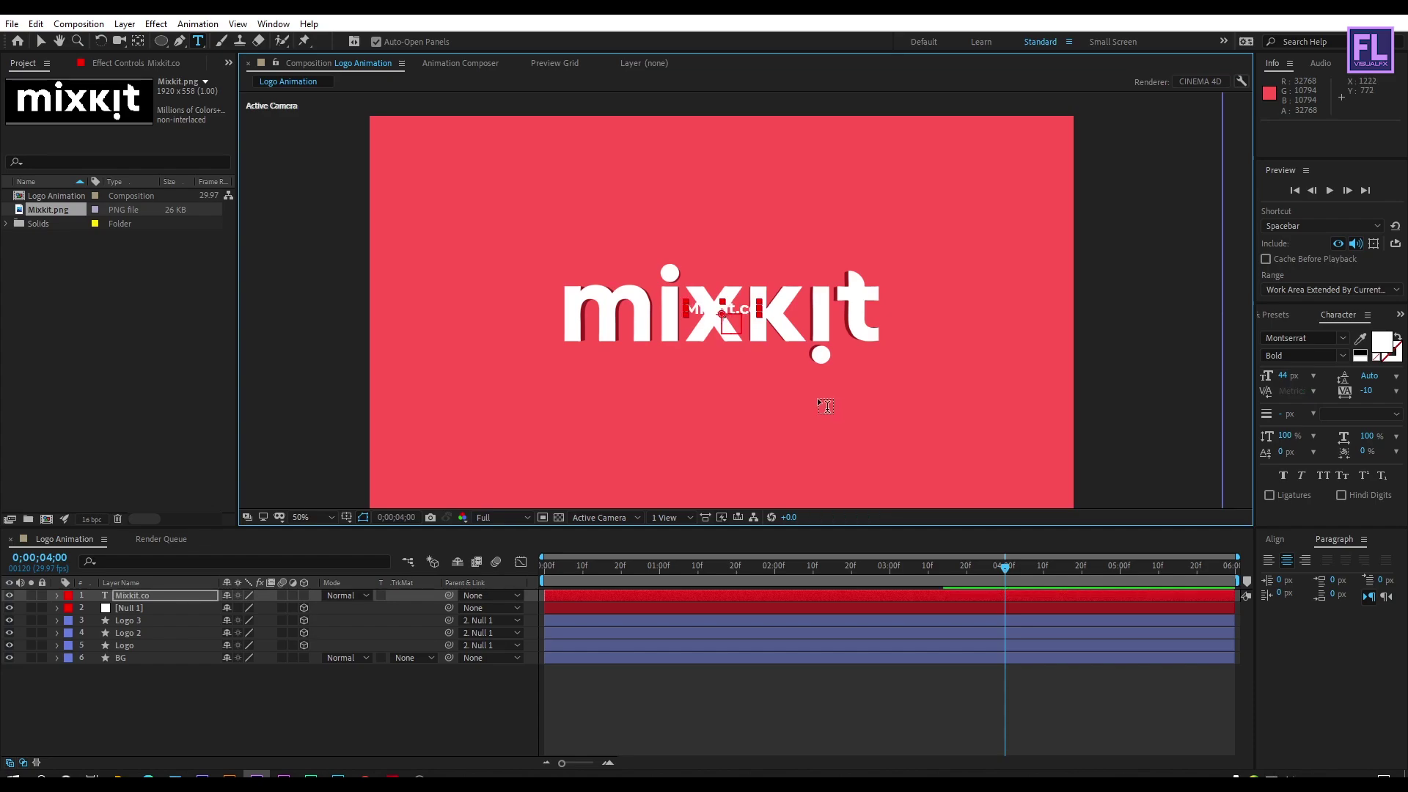
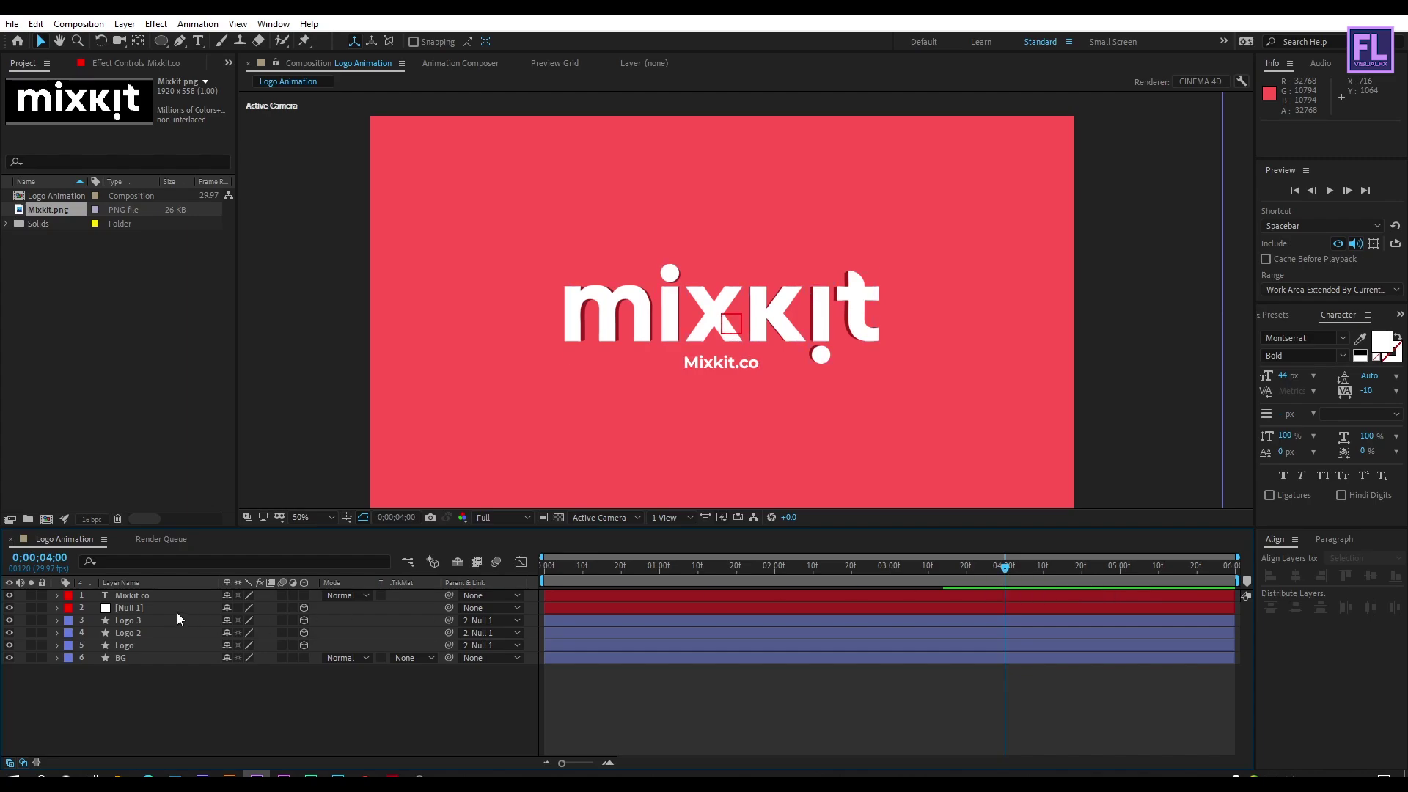
Step: Add Position and Opacity keyframes for the Mixkit.co text layer at 0;00;04;00
click(171, 597)
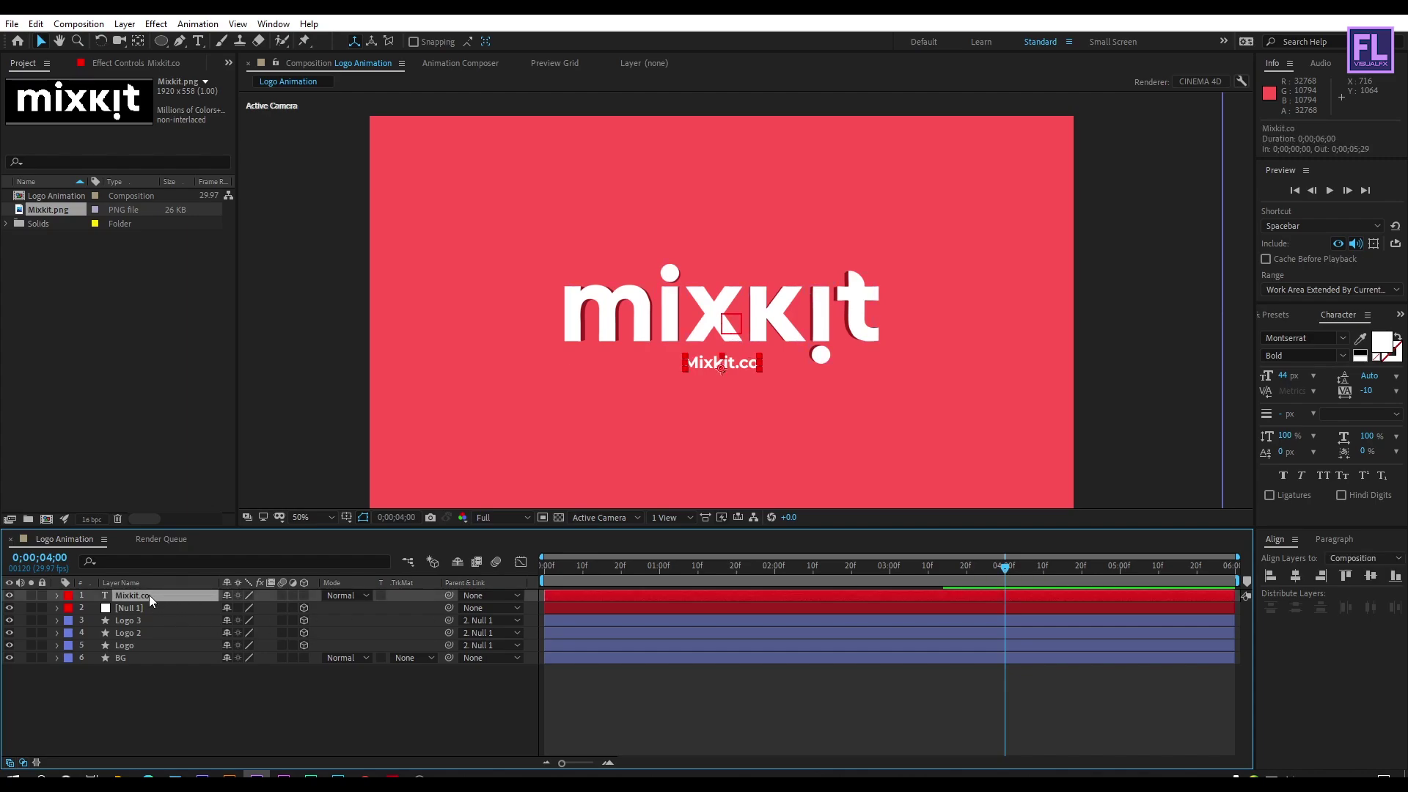
key(p)
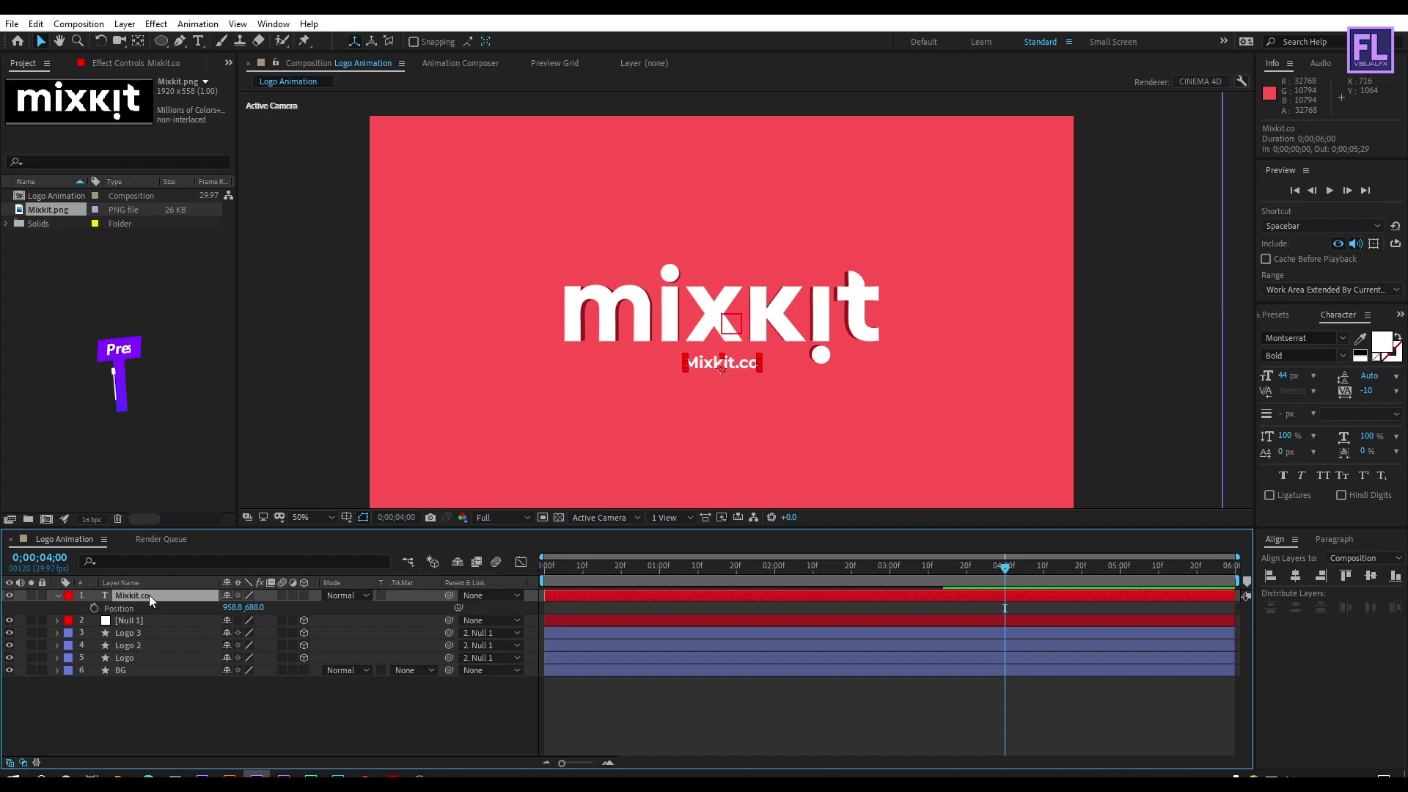
key(shift+t)
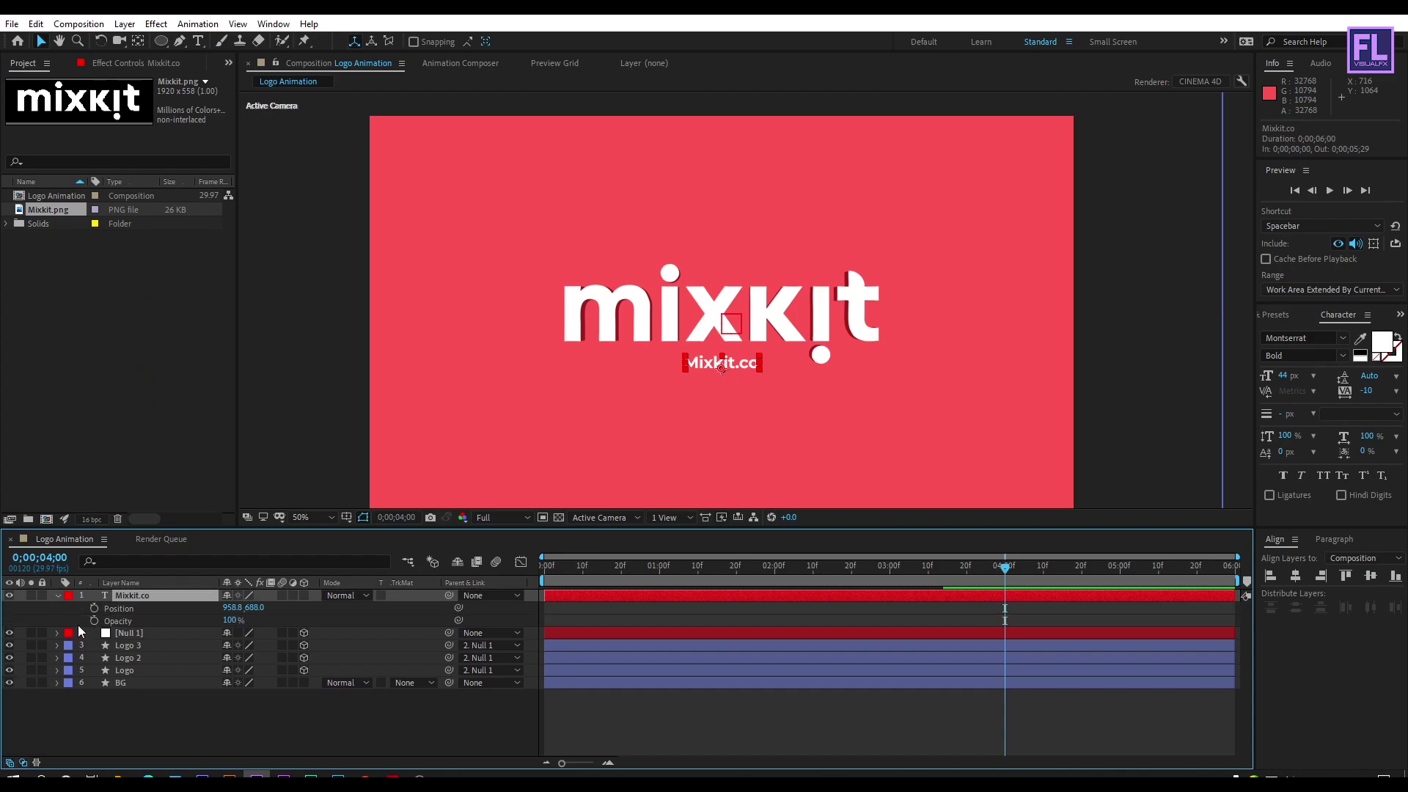
click(94, 608)
click(94, 620)
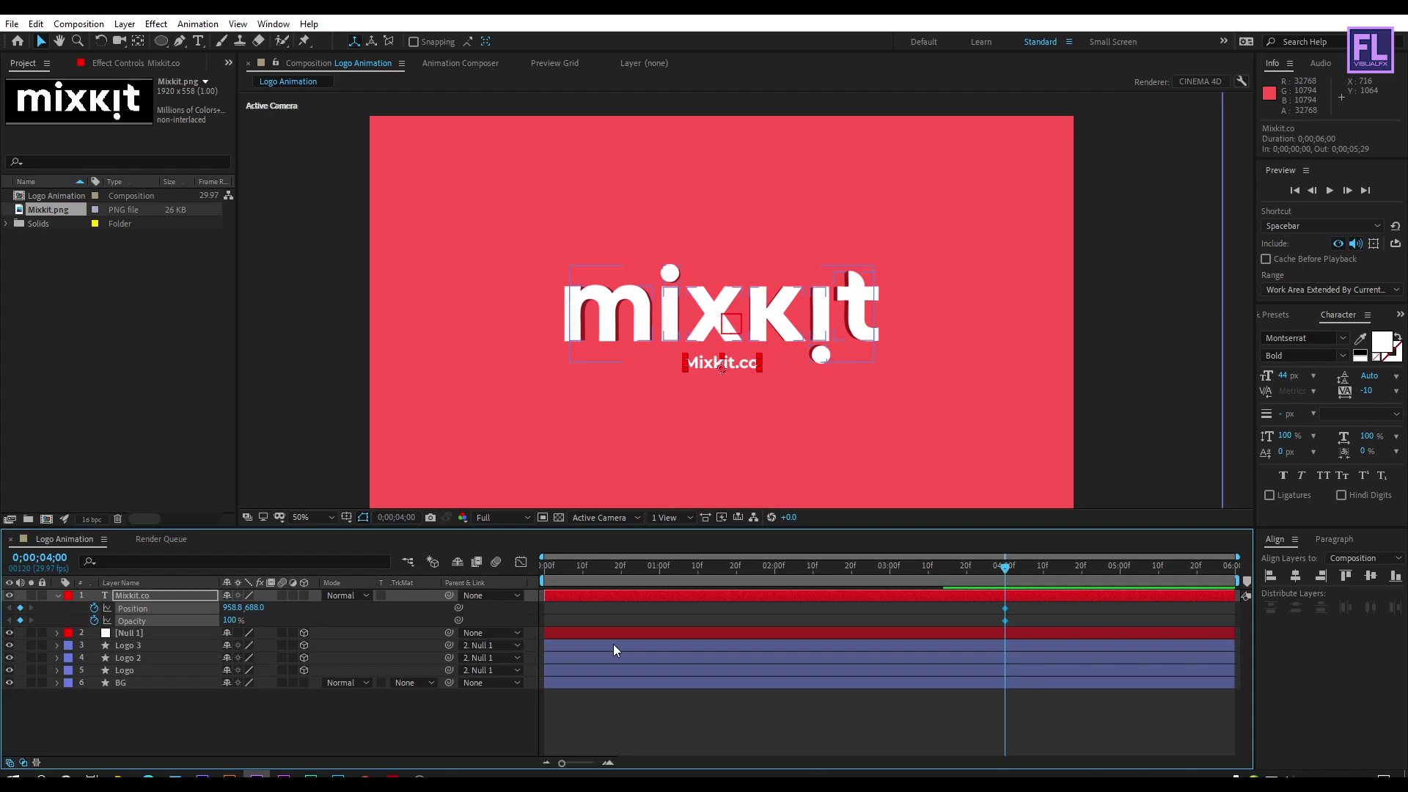
Step: At 0;00;03;03, move the Mixkit.co text straight down to about 958.8, 794.0 and set its Opacity to 0%
drag(1005, 565, 899, 567)
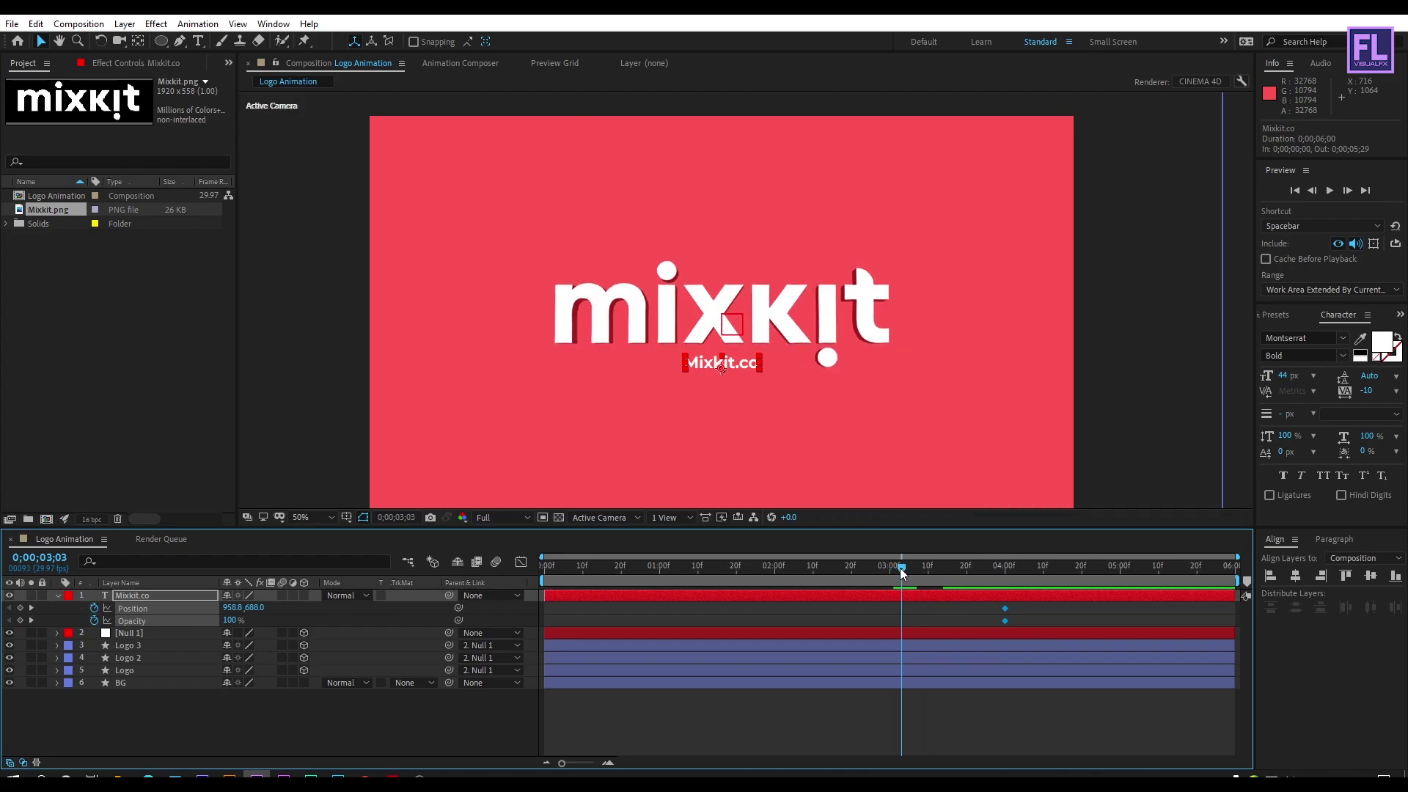
click(236, 723)
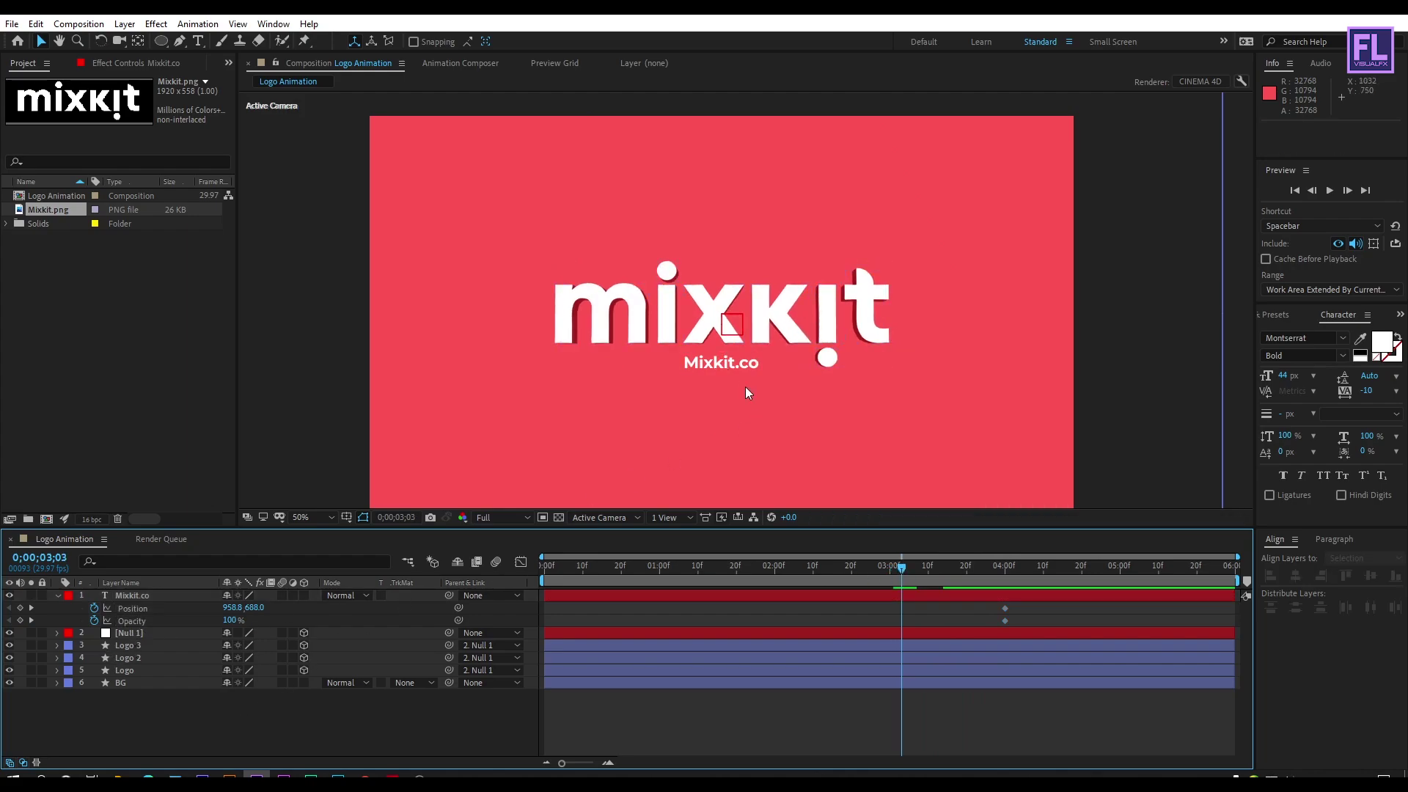
drag(744, 370, 752, 405)
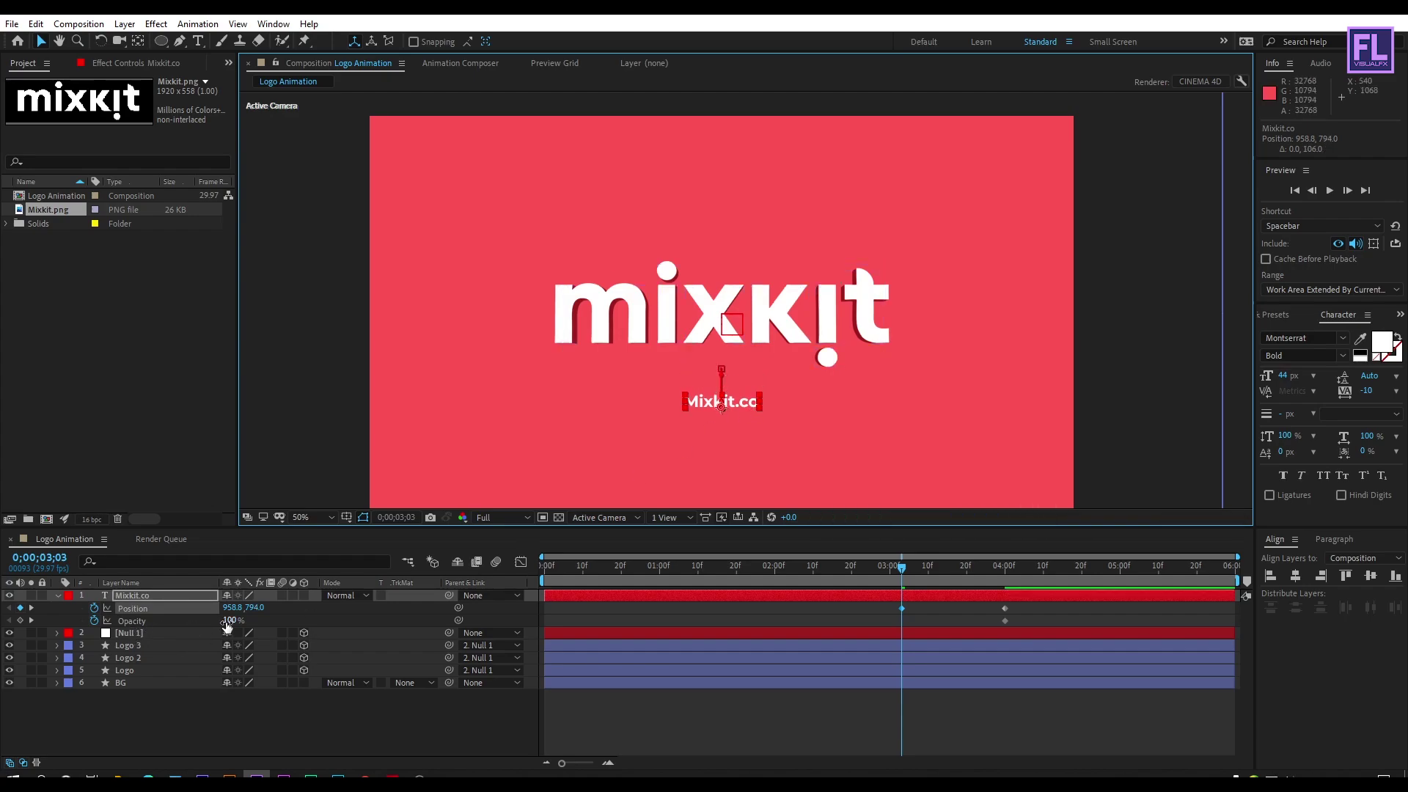
drag(228, 622, 108, 634)
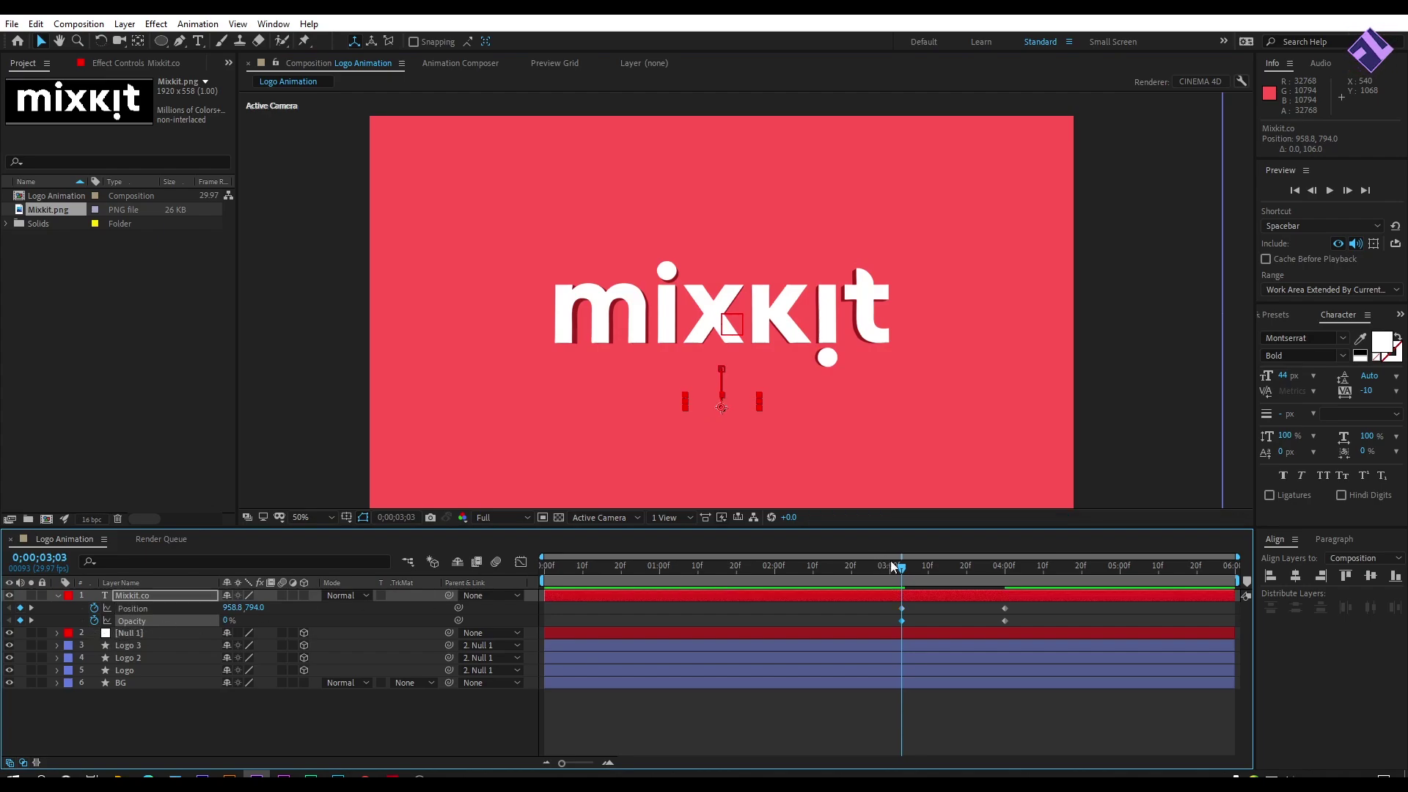
Step: Apply Easy Ease to the Mixkit.co text's Position and Opacity keyframes and reshape their speed curves to peak early
drag(1025, 603, 885, 629)
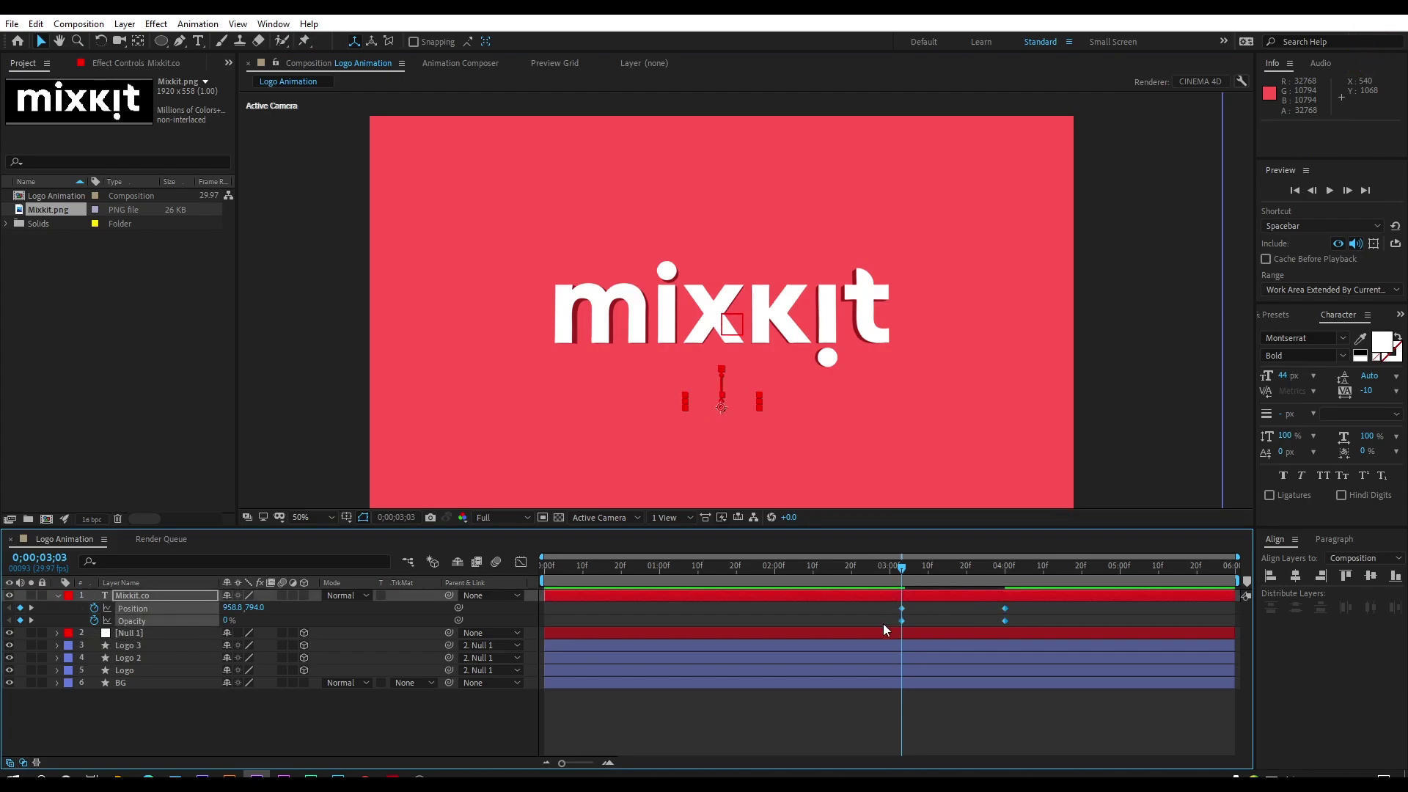
key(F9)
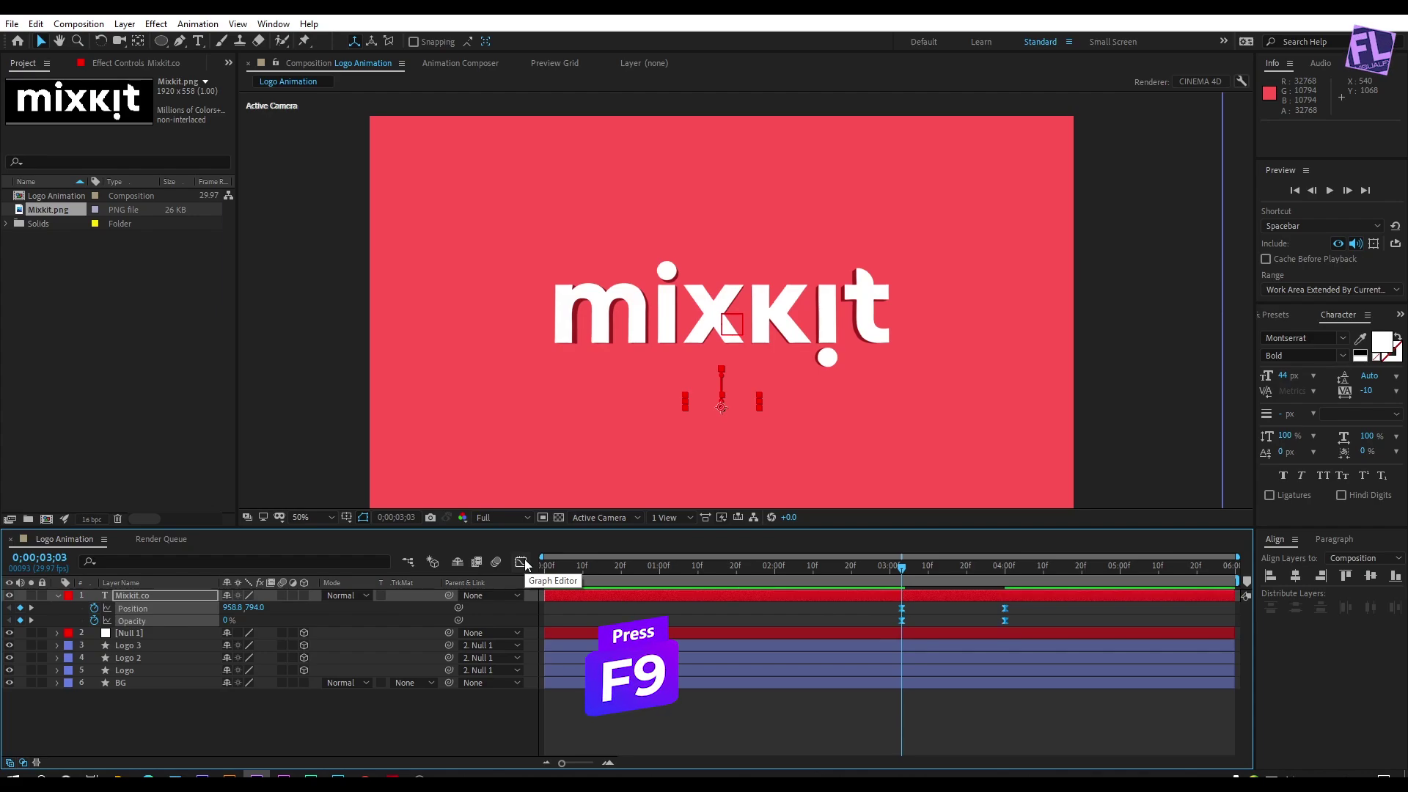
click(522, 561)
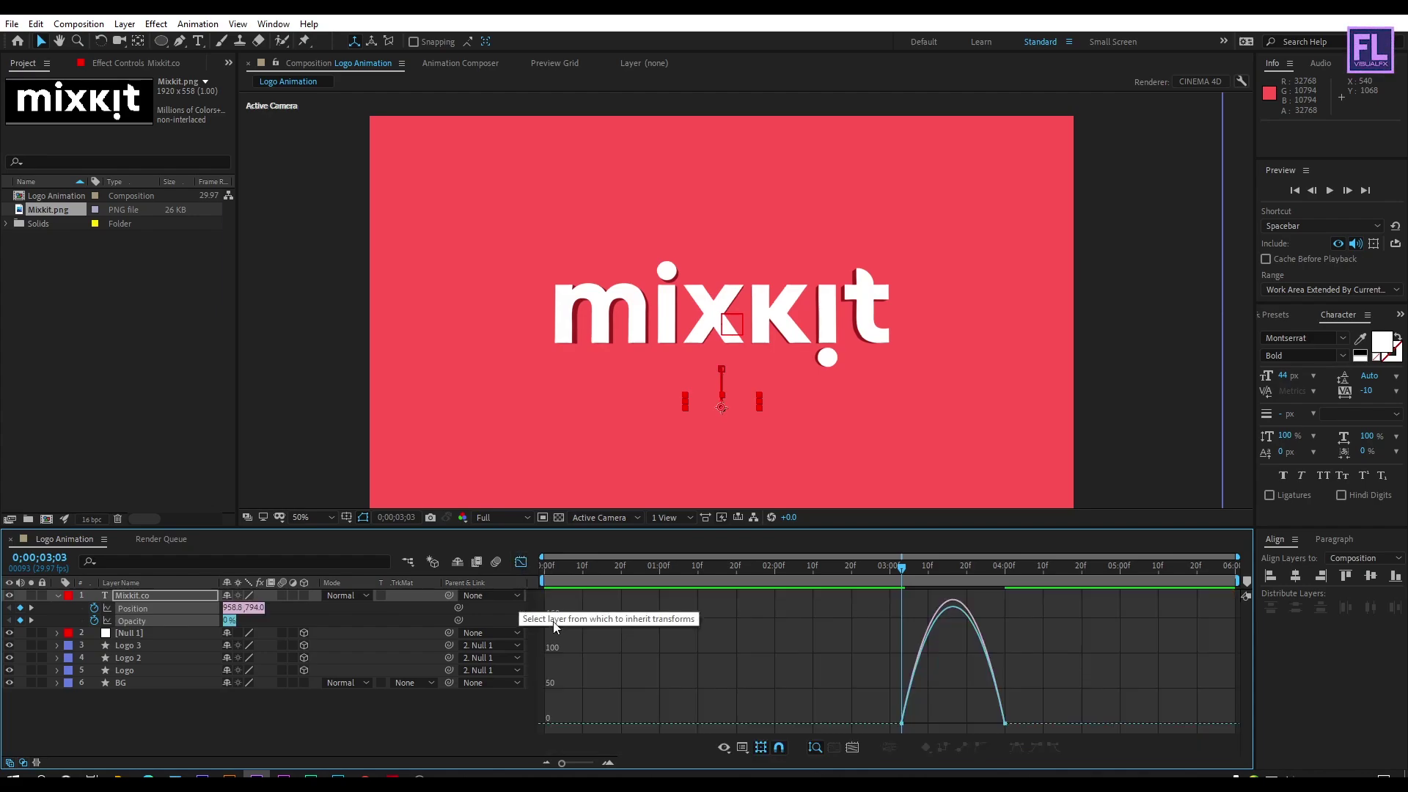
drag(984, 731, 920, 737)
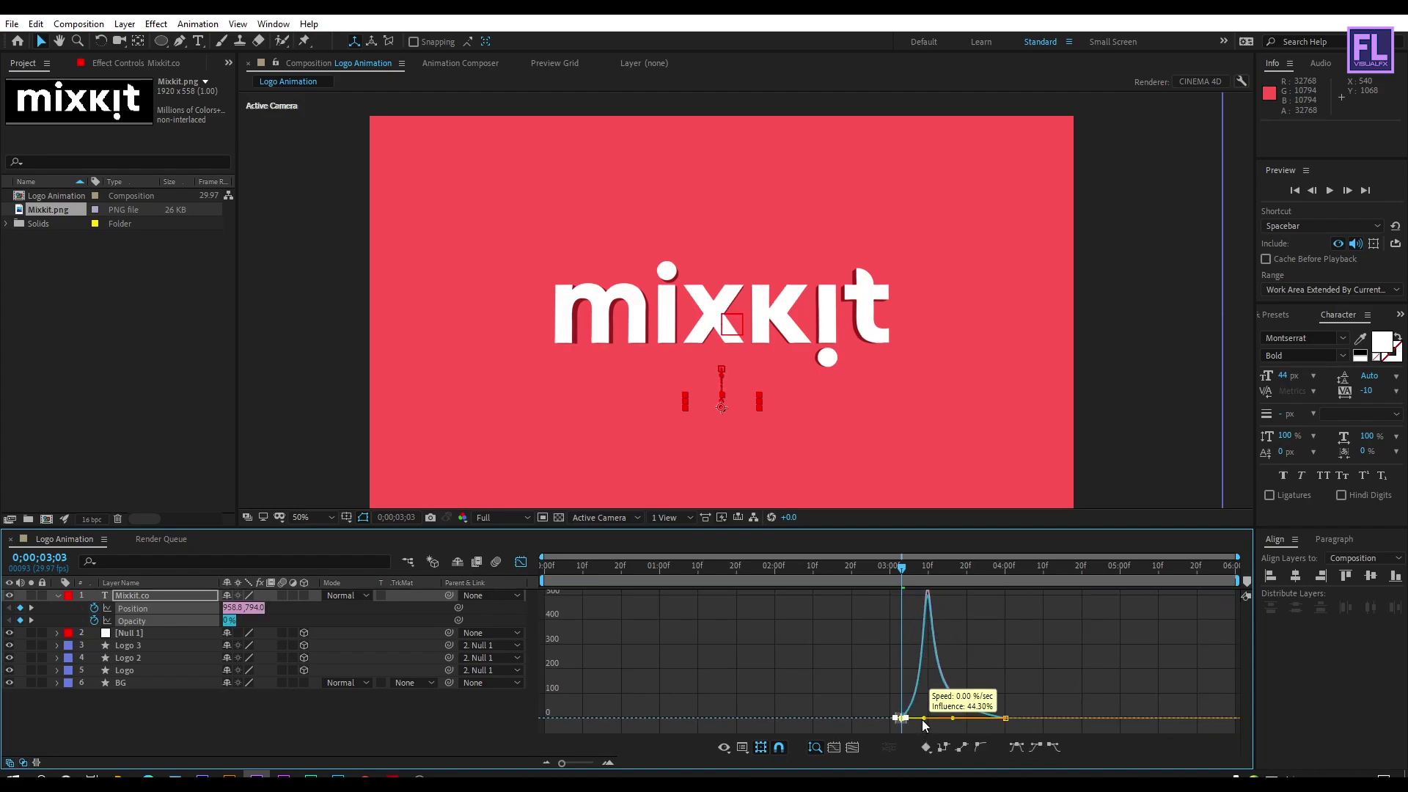
click(521, 562)
click(971, 621)
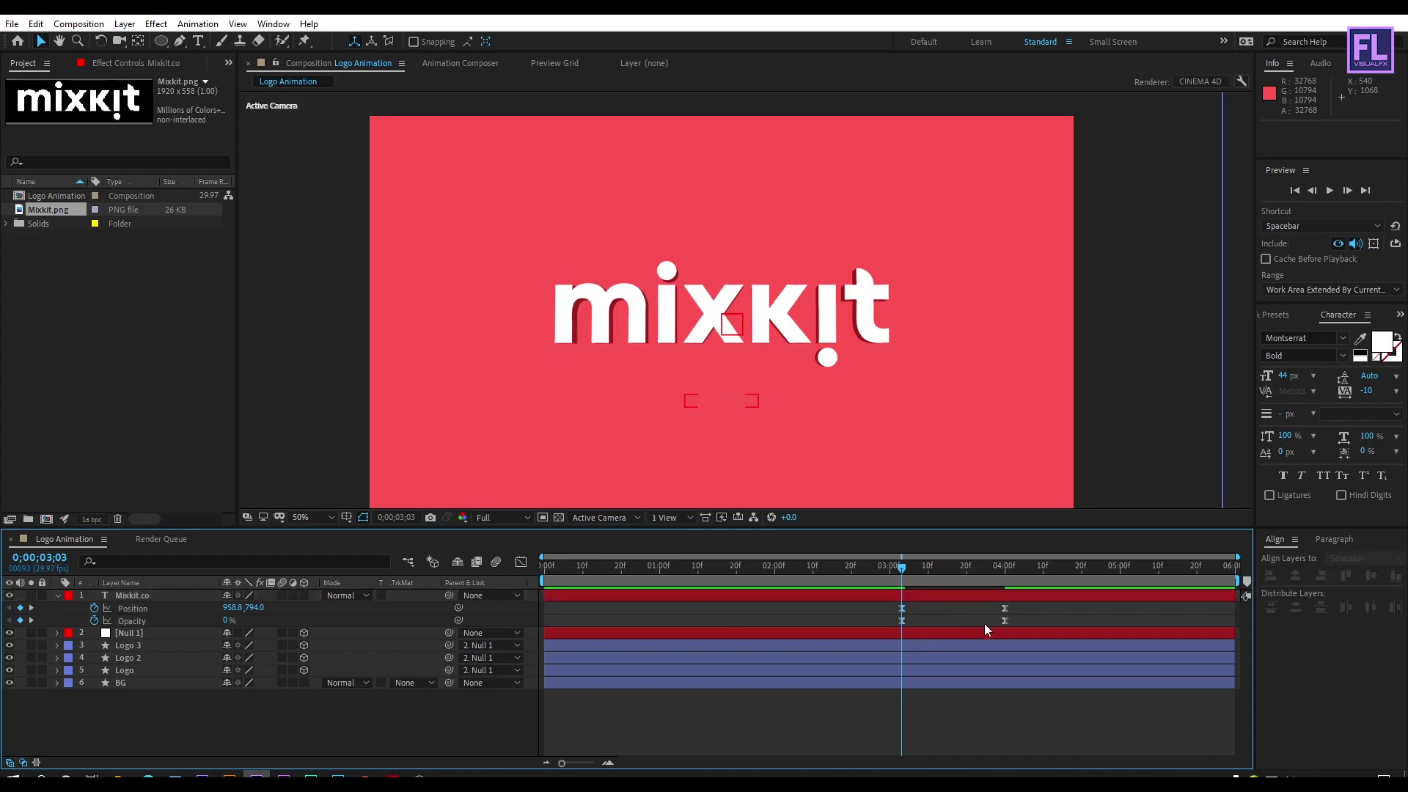
Step: Bring the Mixkit.co text's Opacity keyframes inside the span of its Position keyframes and preview the tagline
drag(901, 622, 992, 619)
key(space)
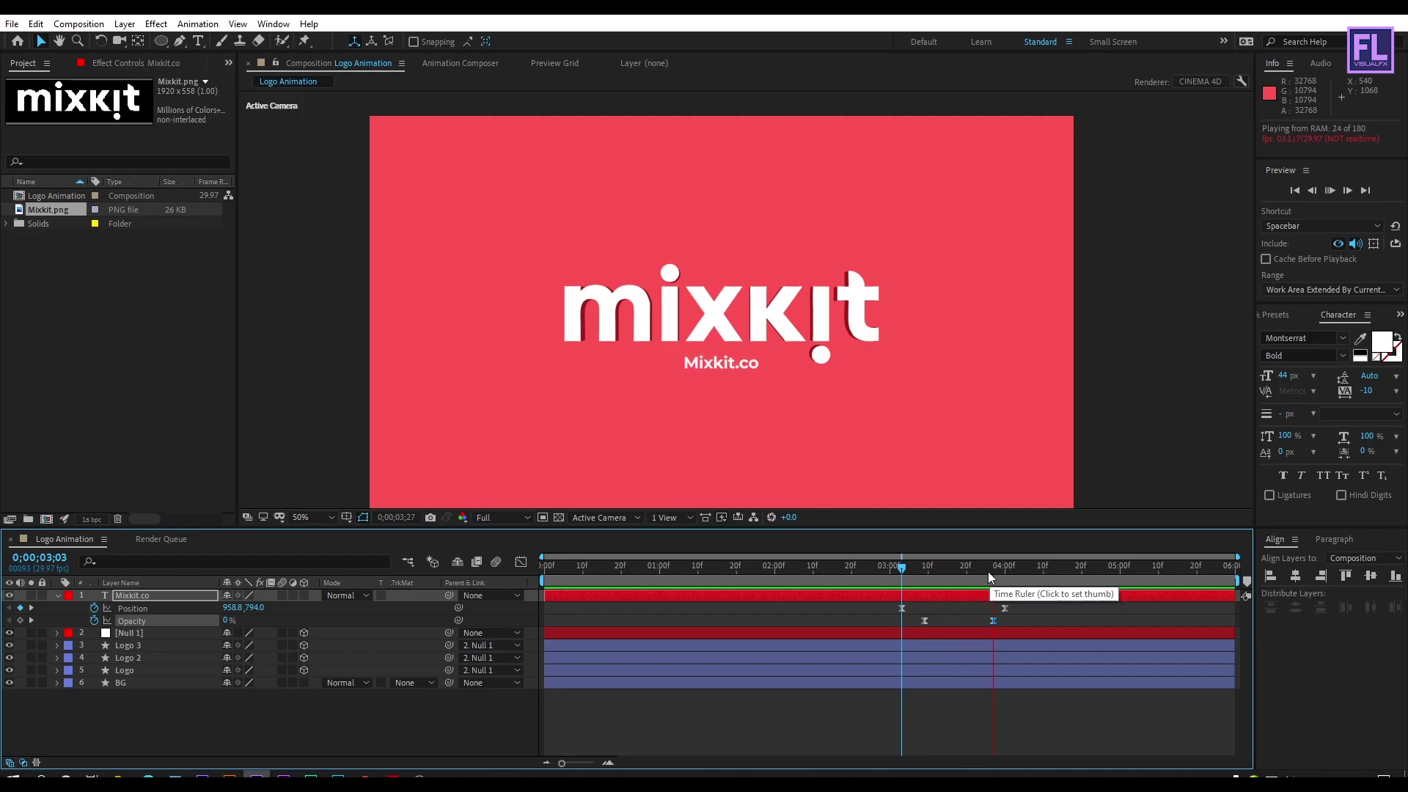
drag(908, 571, 850, 566)
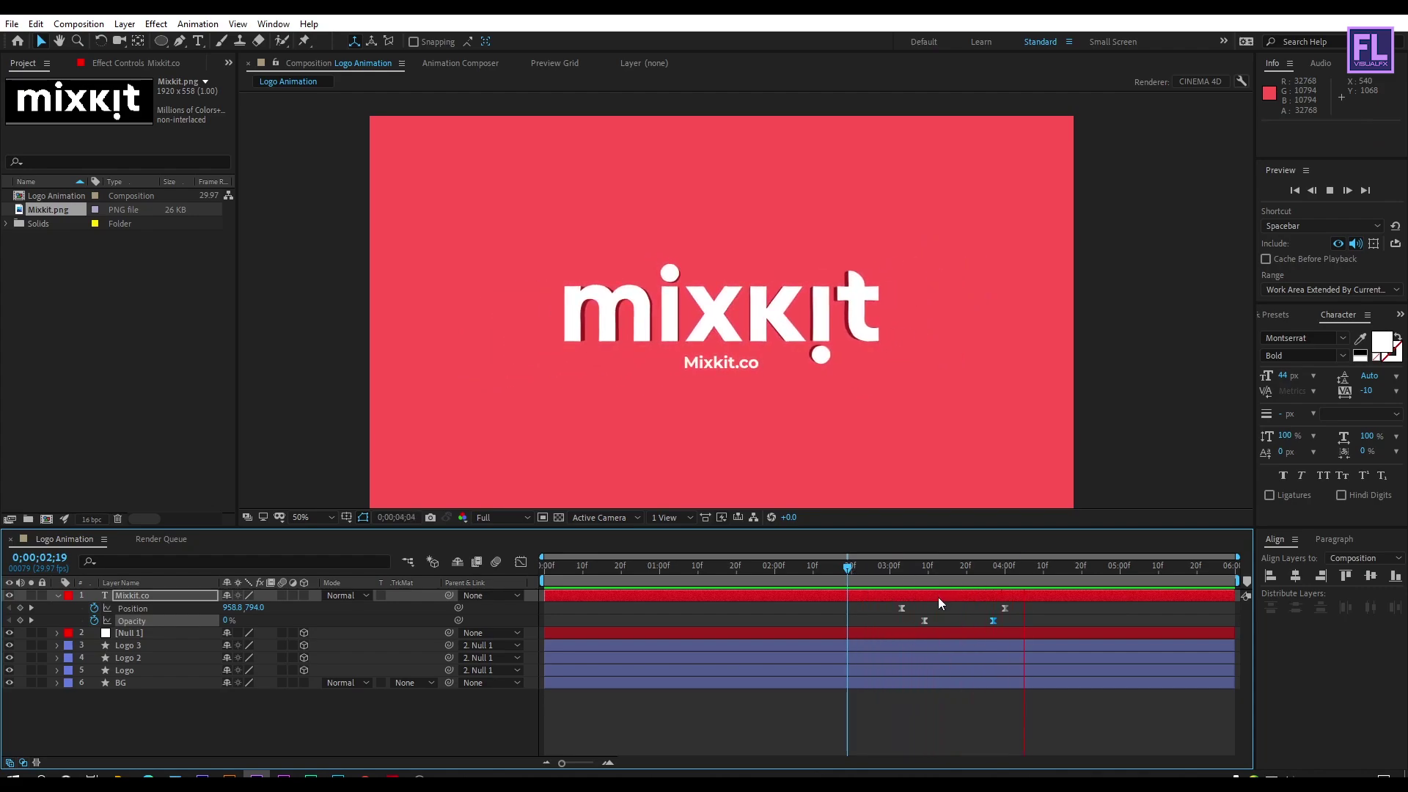
key(space)
Step: Shift all of the Mixkit.co text's Position and Opacity keyframes about five frames earlier and preview the animation
drag(1022, 609, 883, 609)
click(857, 570)
key(space)
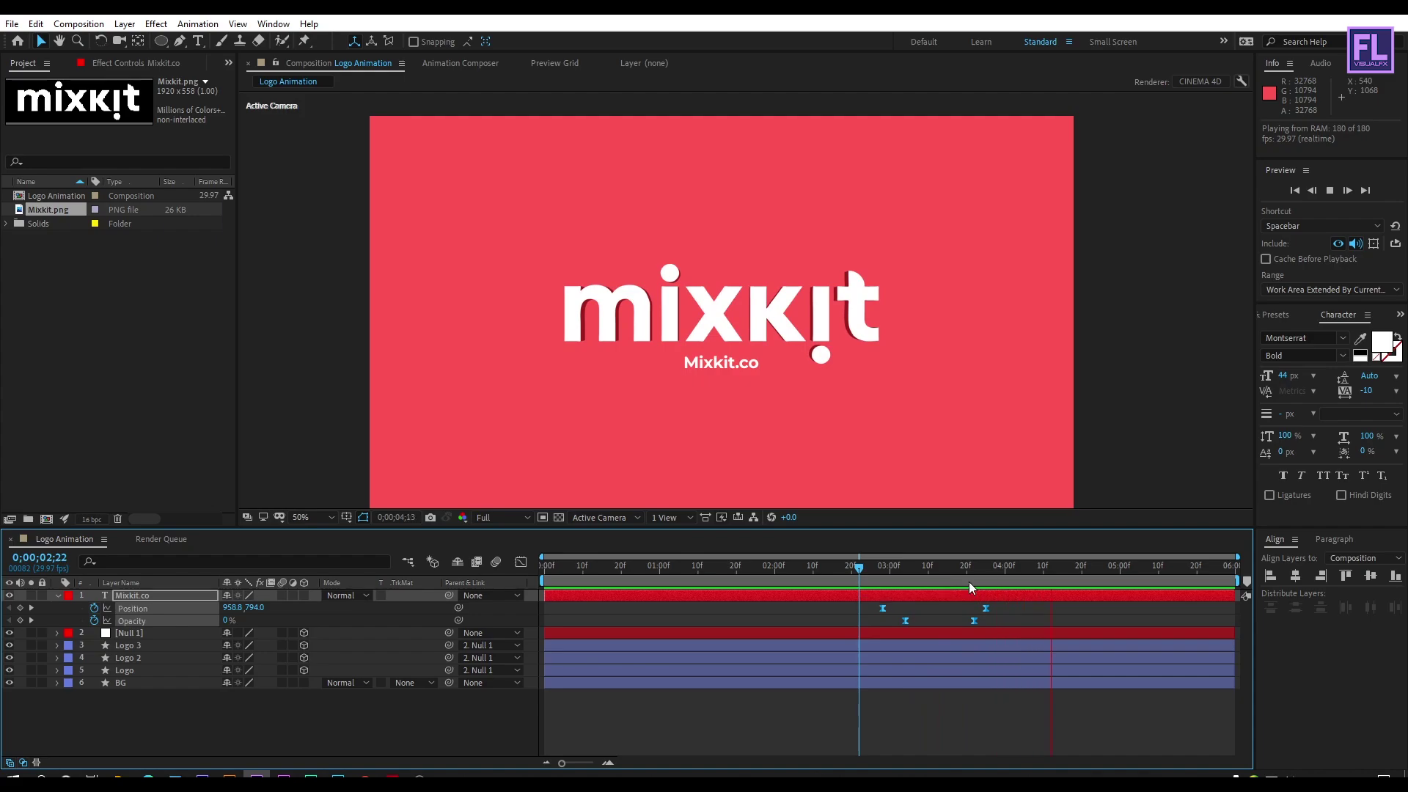
key(space)
key(Home)
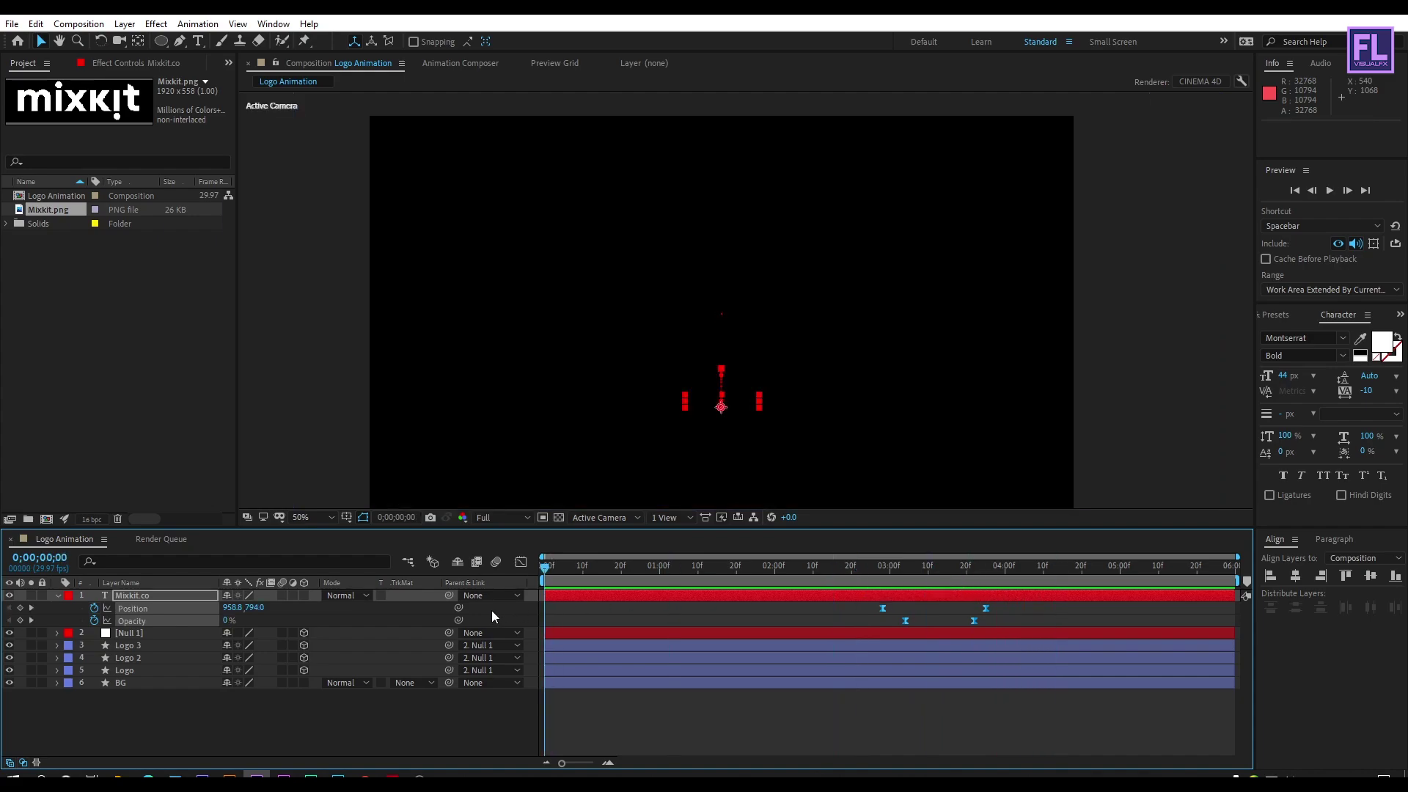
key(space)
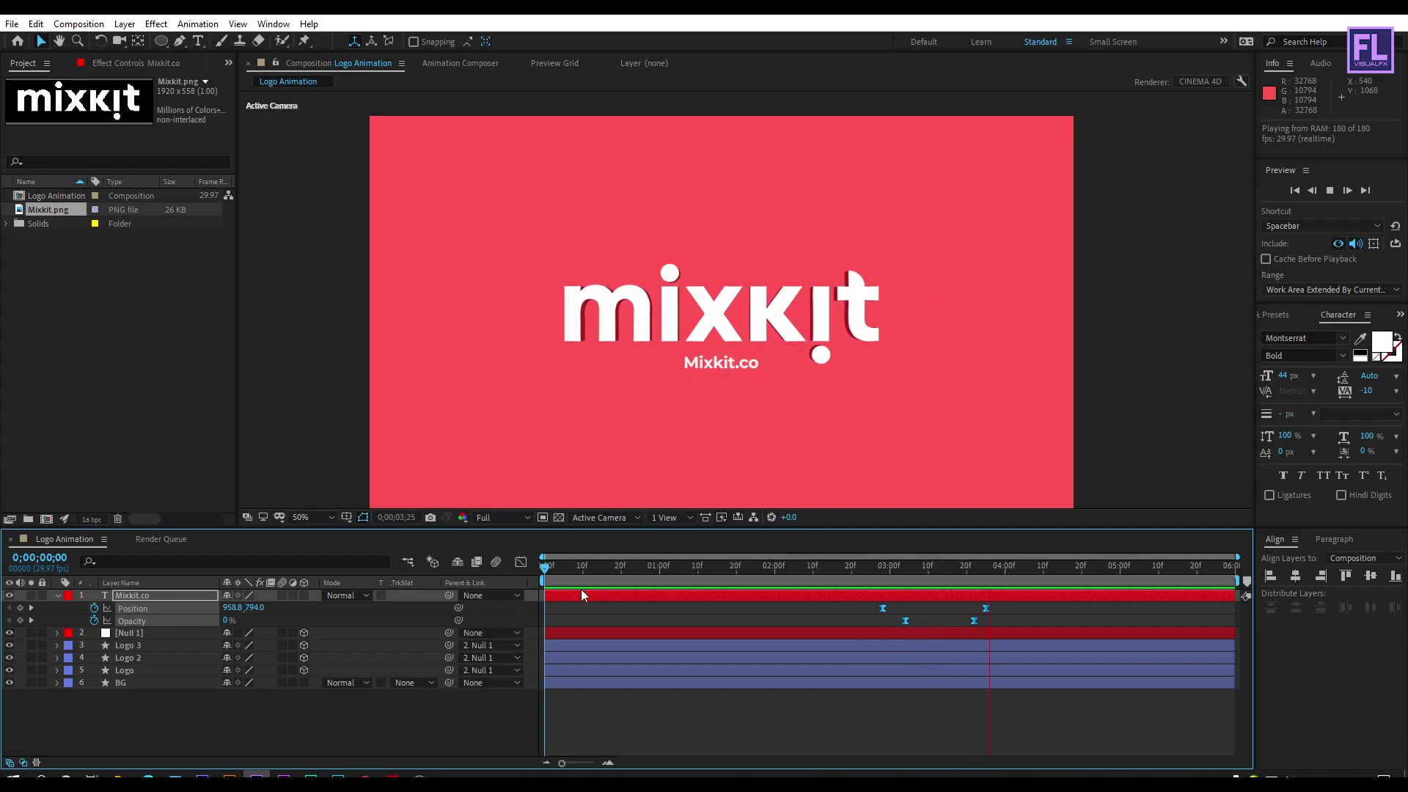
key(space)
Step: Move the Mixkit.co text's keyframes together so the first Position keyframe sits at 0;00;02;22, and preview the tagline
drag(882, 610, 861, 609)
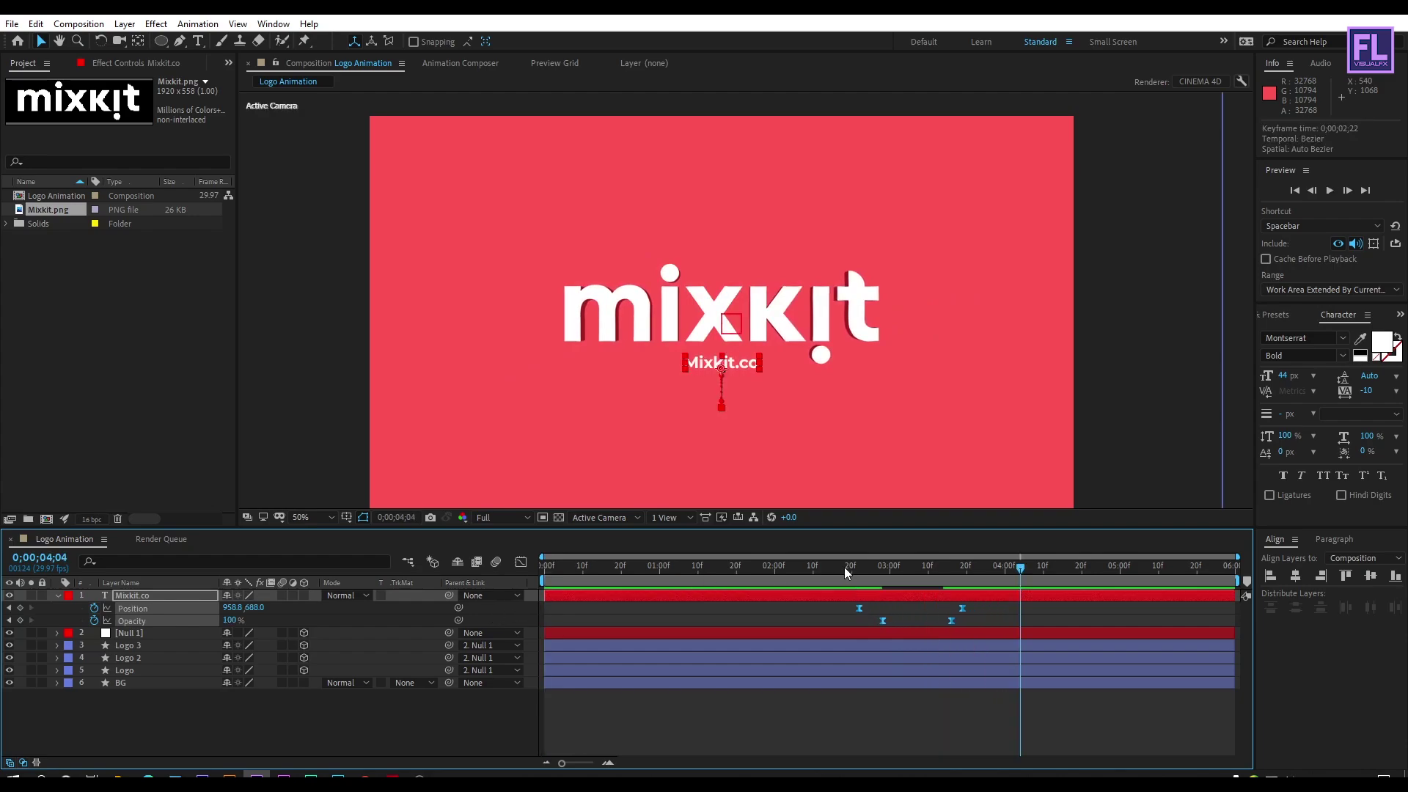
click(819, 569)
key(space)
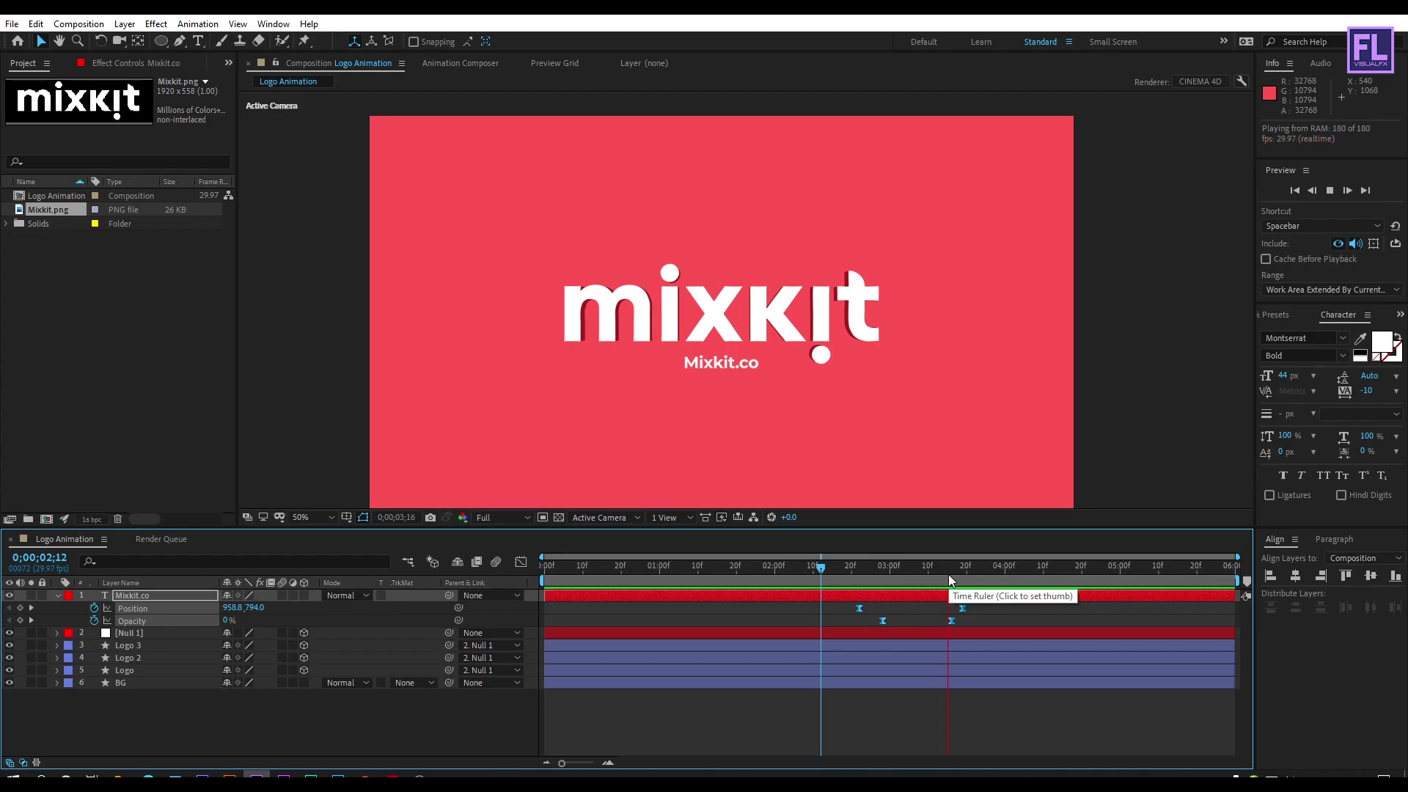
drag(948, 574, 728, 576)
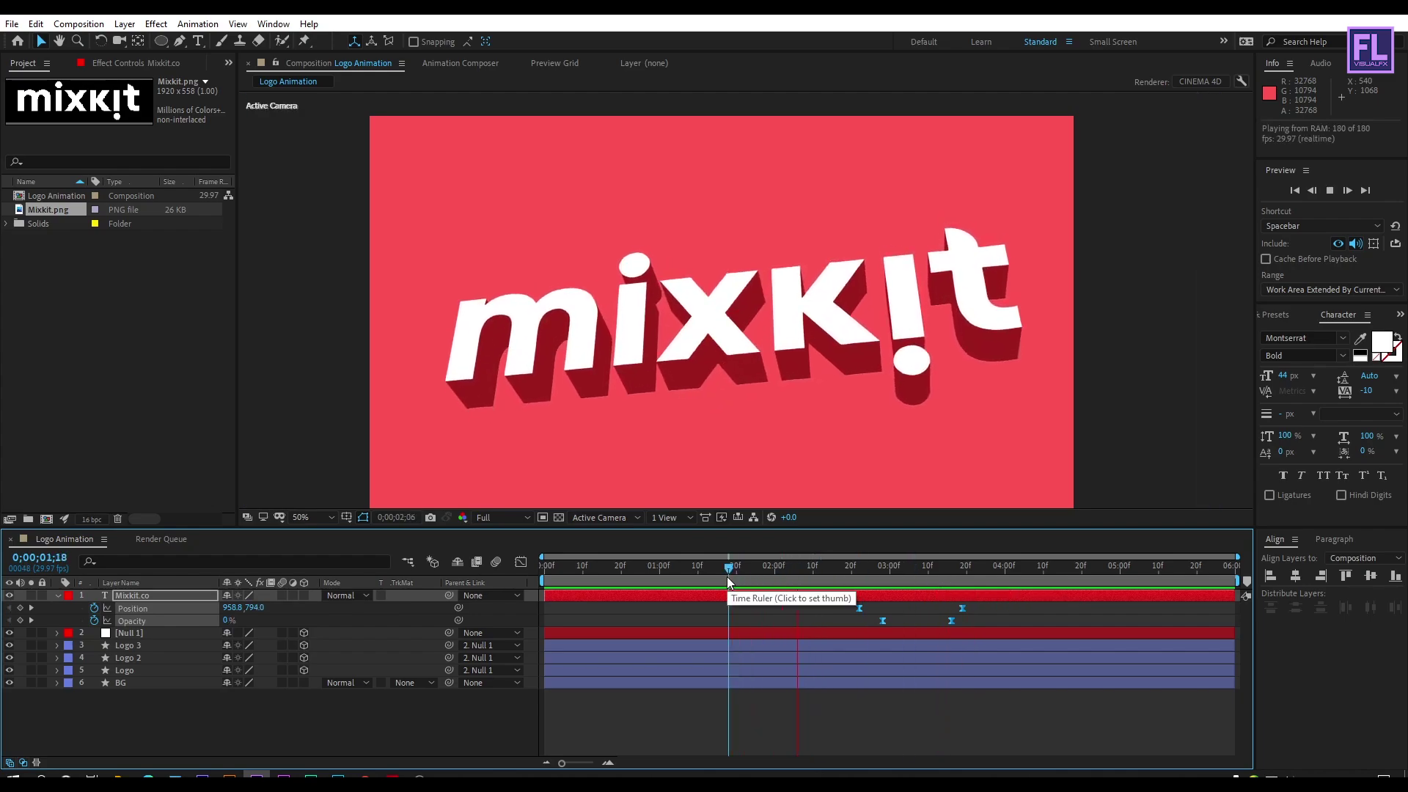
drag(956, 574, 985, 574)
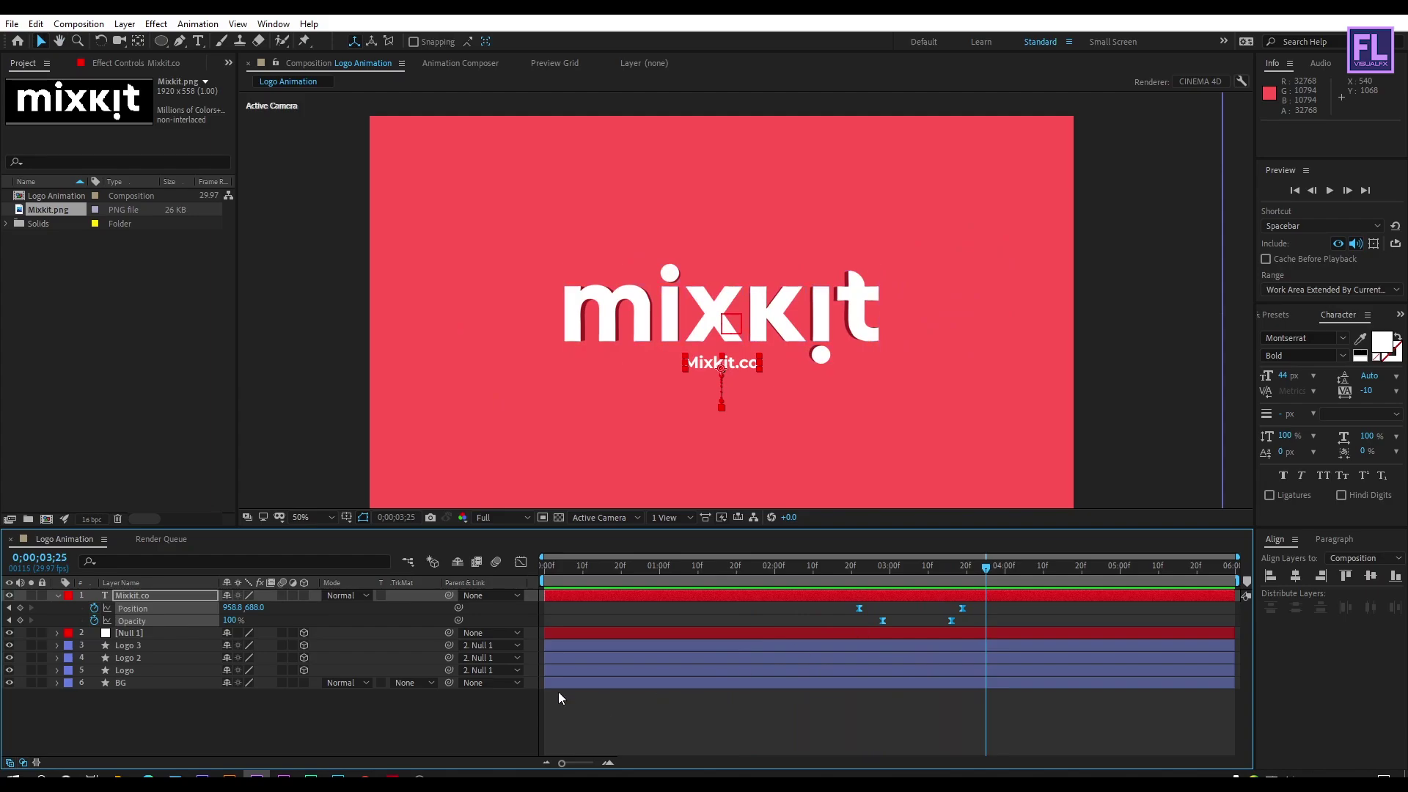
Step: Import Element 1, Element 2 and Element 3 from the PROJECT FILE folder and collapse the Mixkit.co layer's properties
click(124, 775)
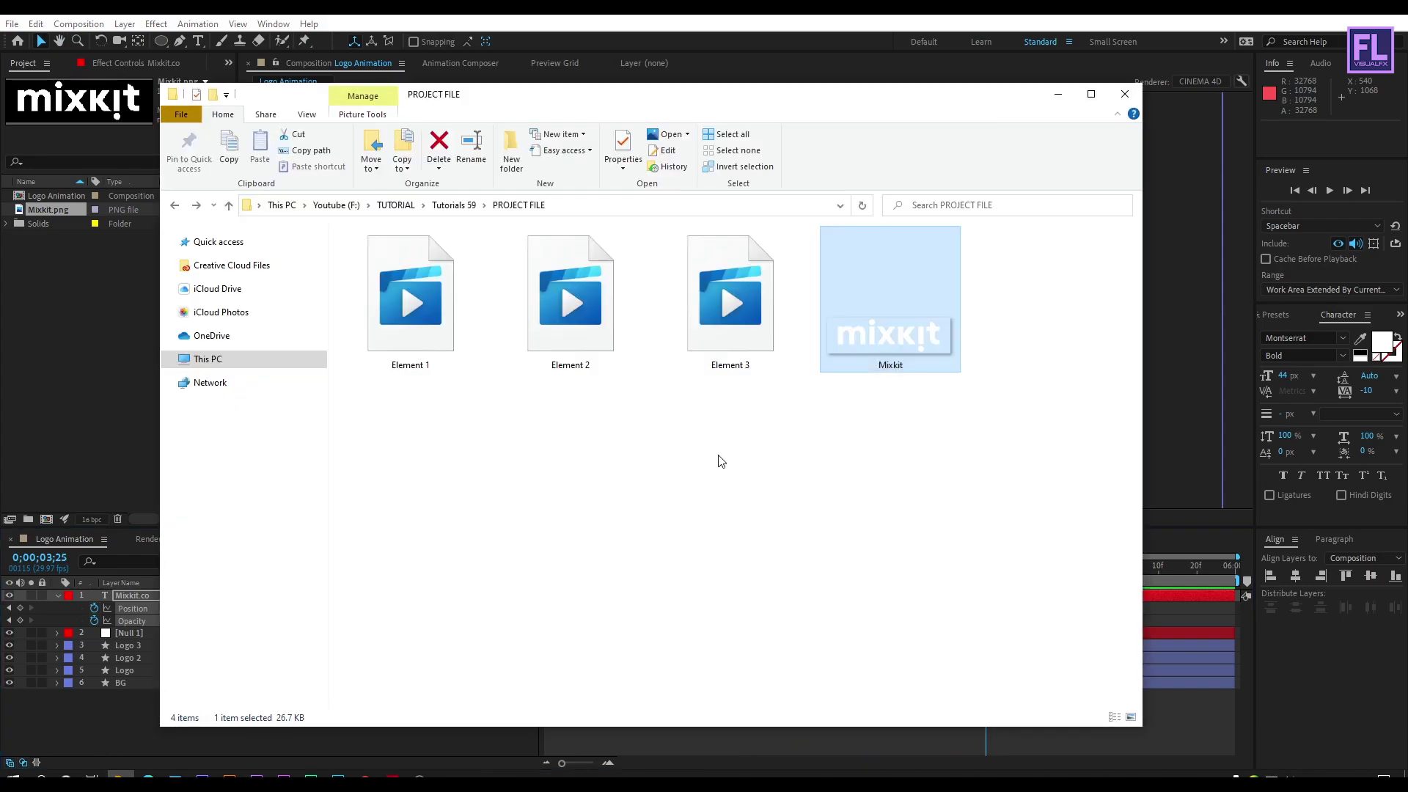
drag(746, 410, 94, 327)
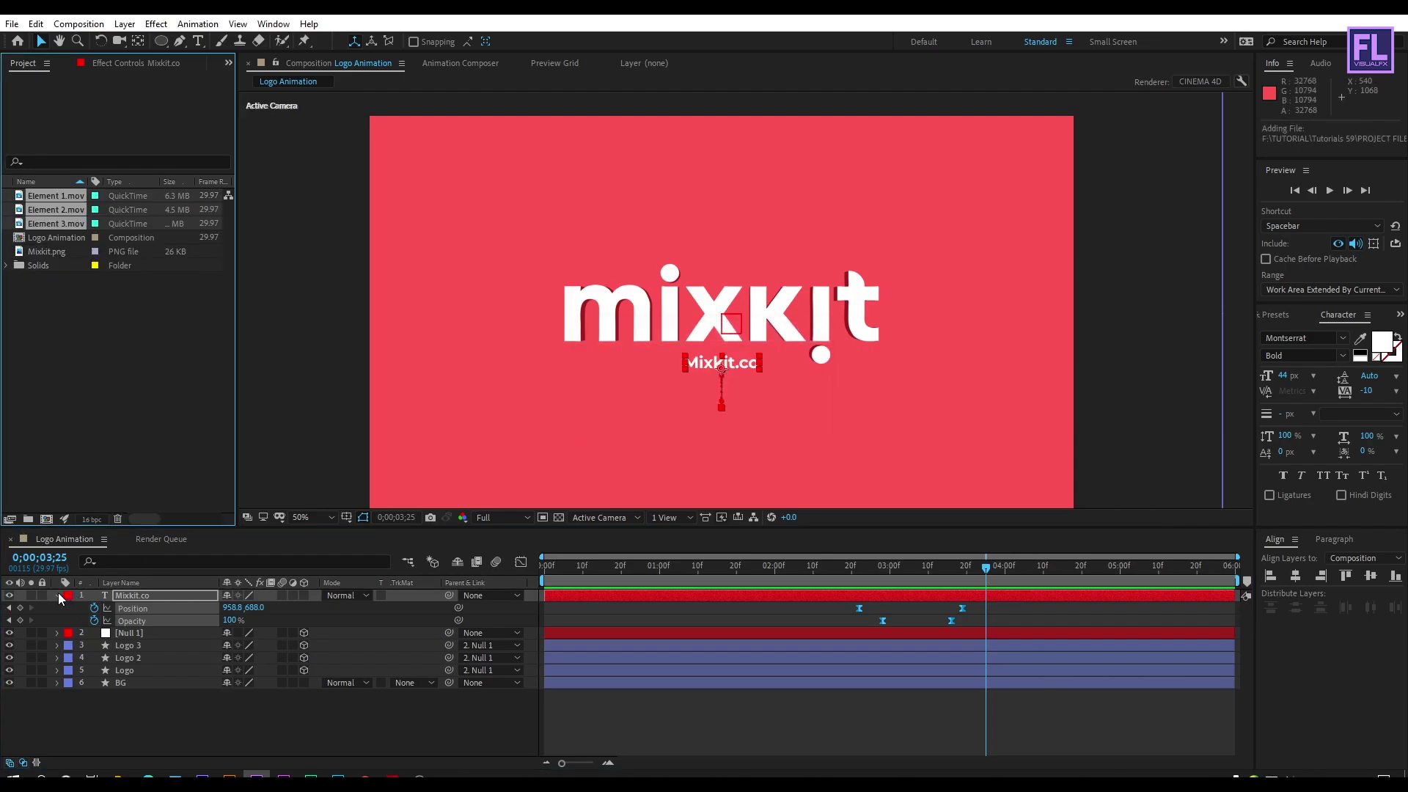
click(59, 594)
click(177, 685)
click(83, 334)
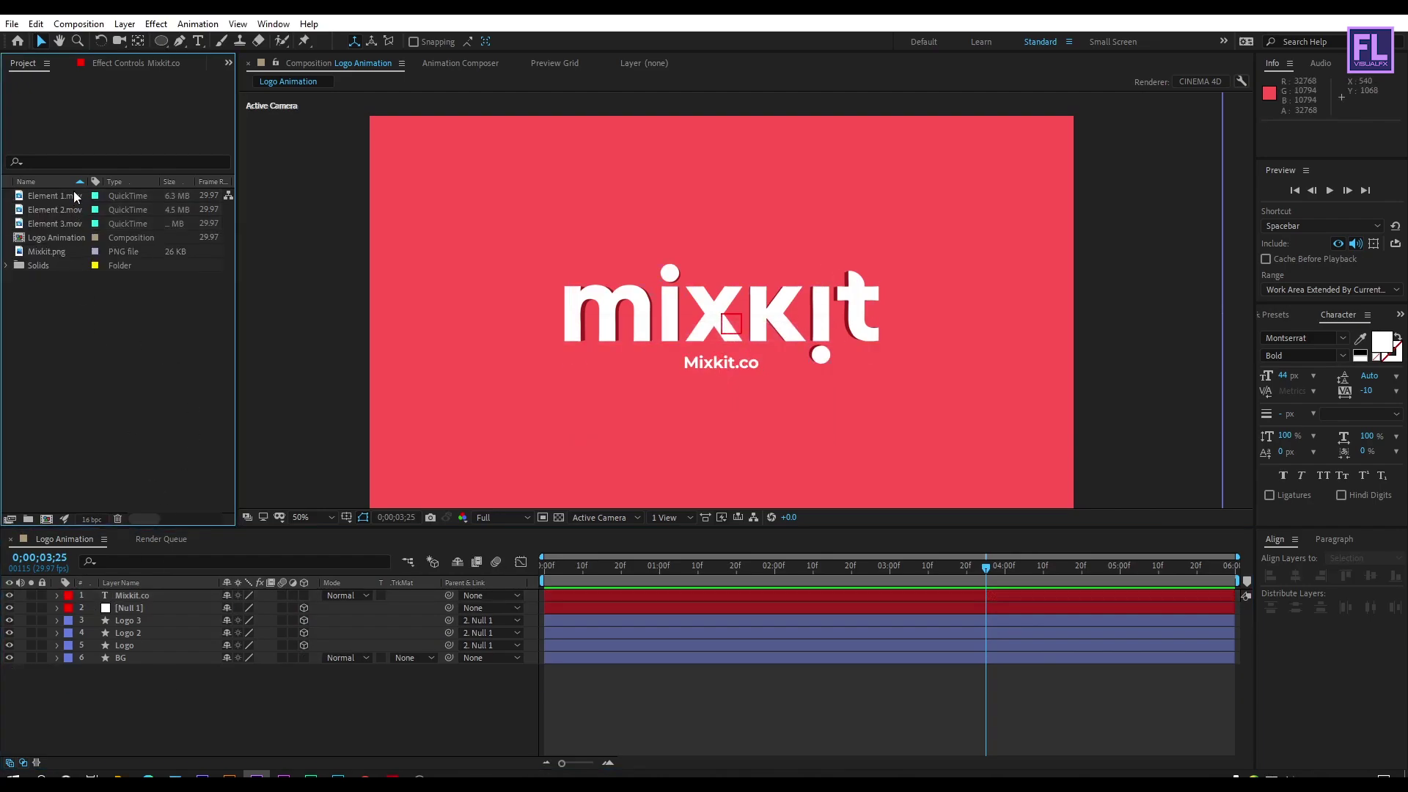
Step: Add Element 1.mov as the top layer starting at the first frame and scrub through its animation
click(56, 196)
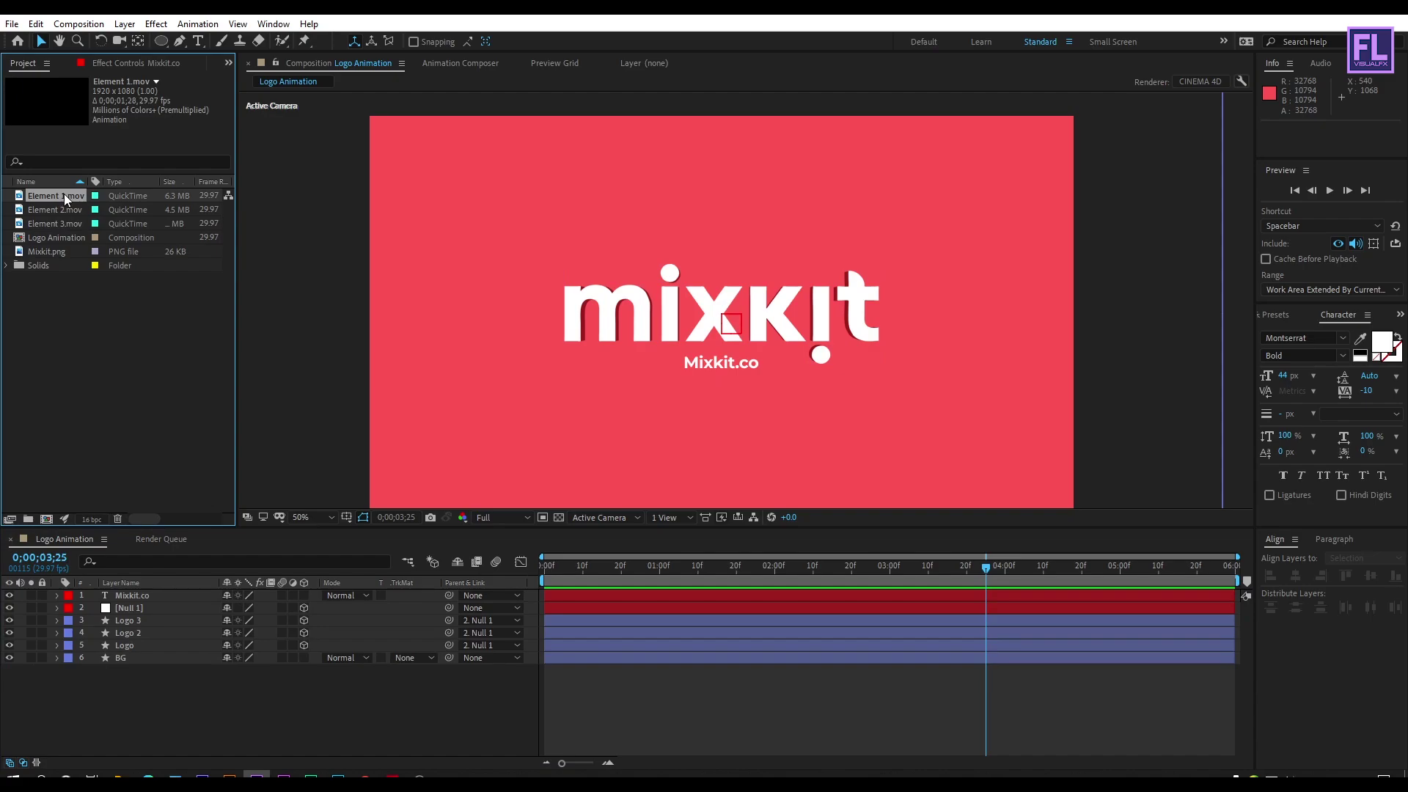
drag(64, 194, 169, 591)
click(614, 569)
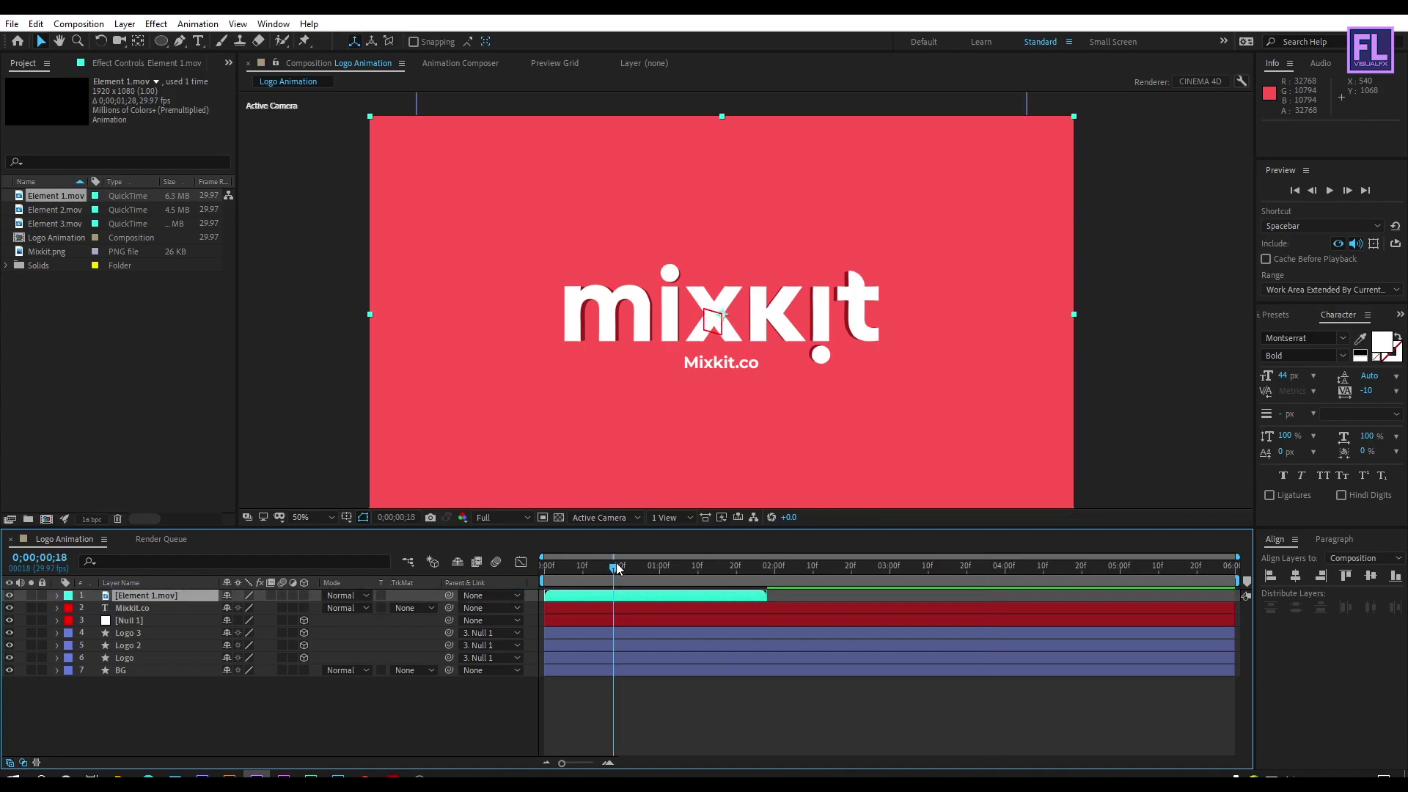
drag(616, 569, 702, 570)
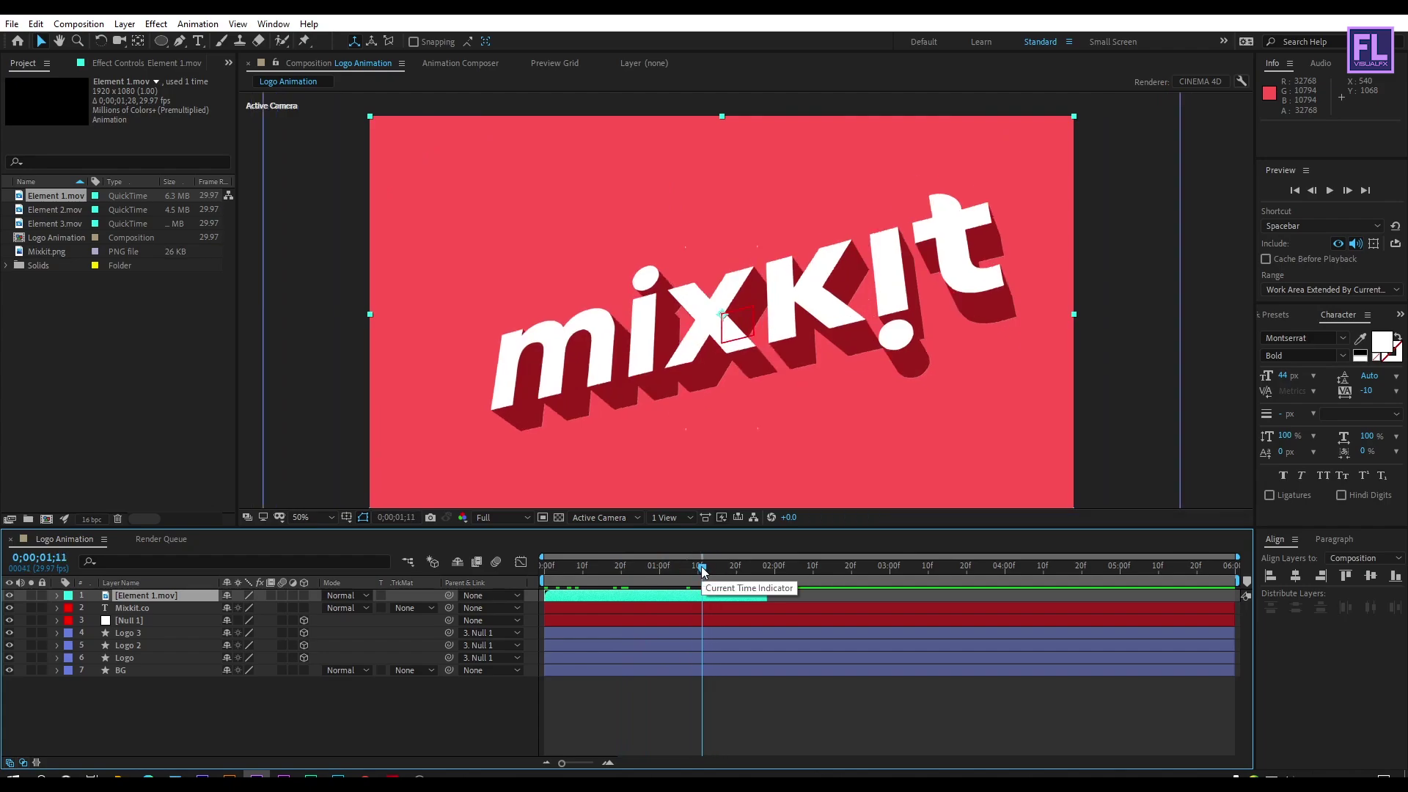
Step: Add Element 2.mov above Element 1.mov, starting at the first frame, and preview it from the beginning
click(63, 213)
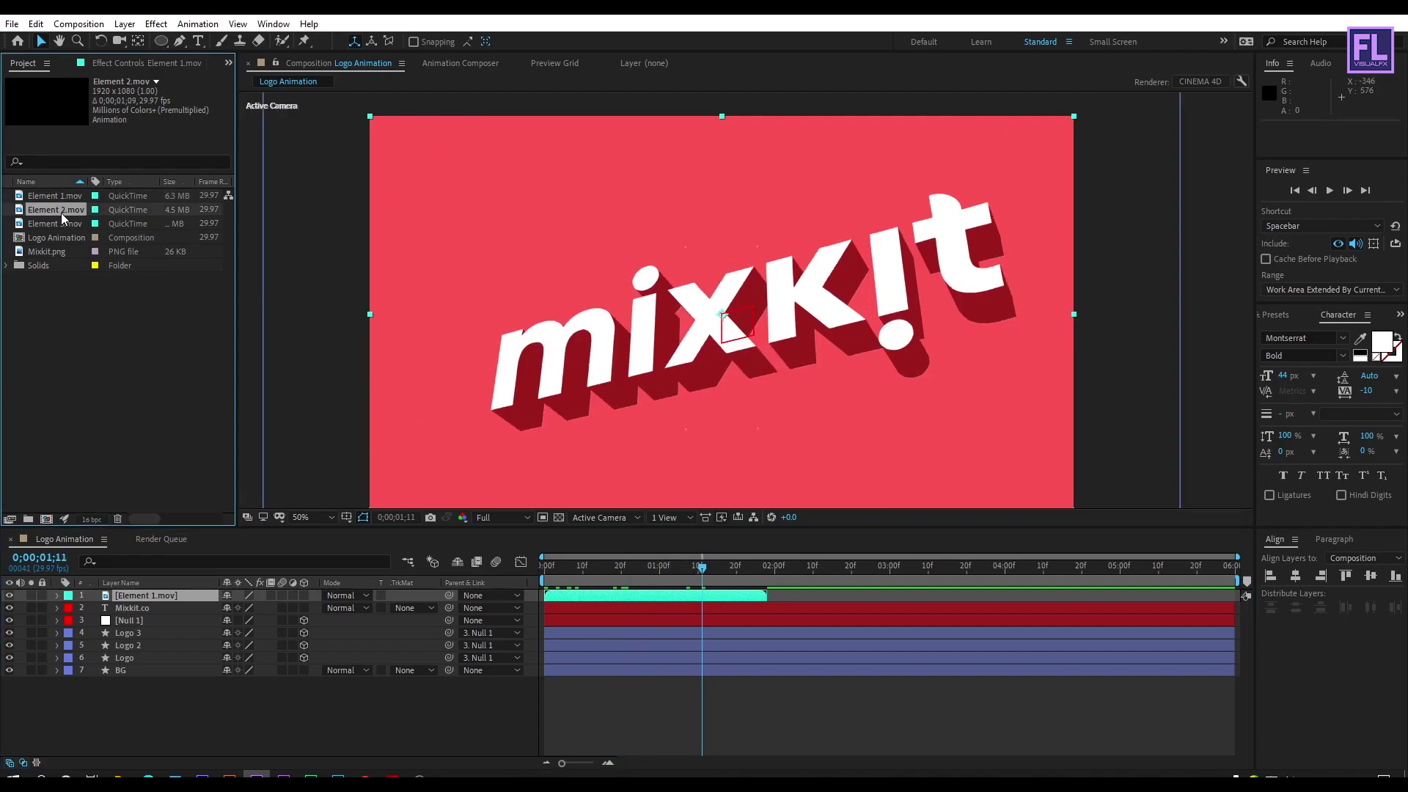
drag(73, 225, 176, 527)
drag(195, 589, 196, 590)
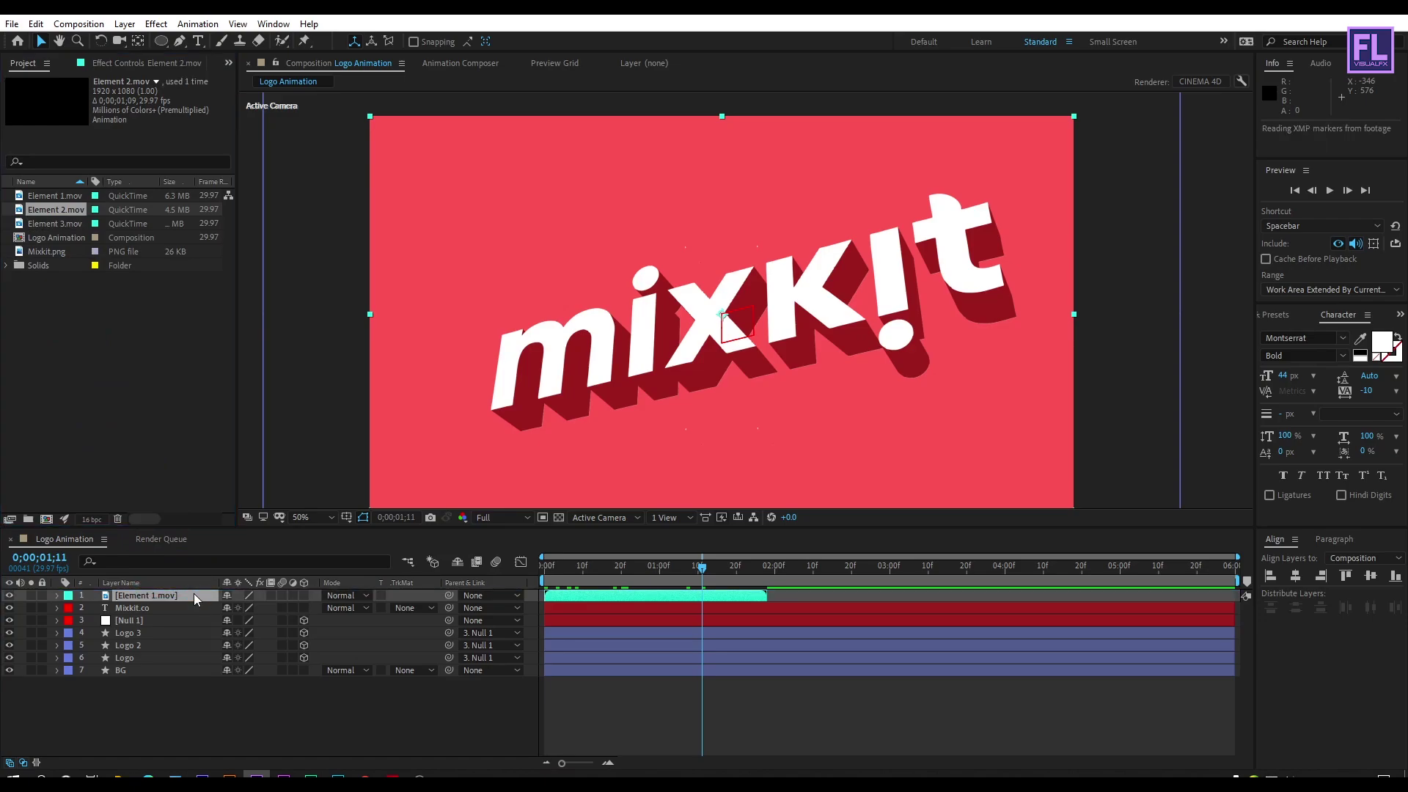
click(614, 583)
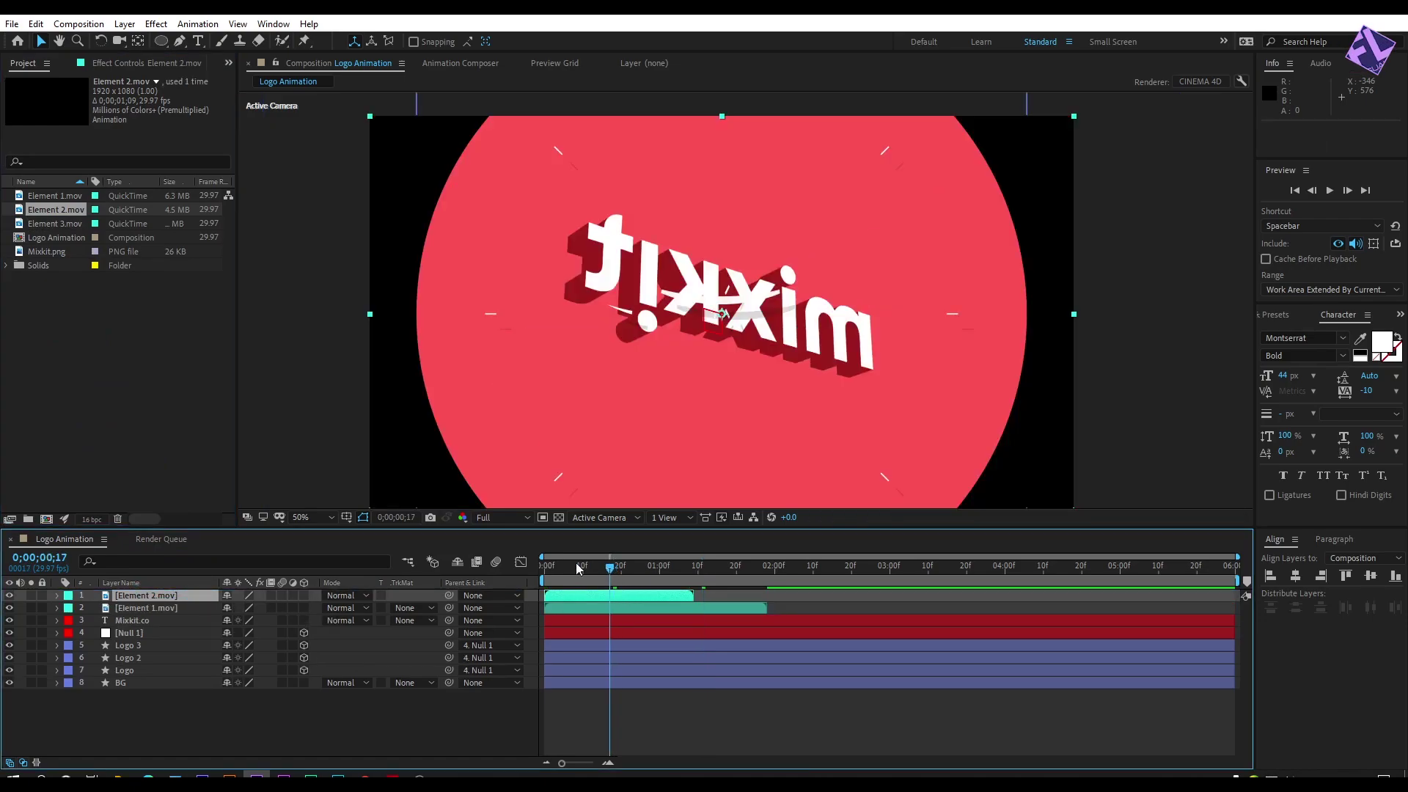
click(546, 572)
key(space)
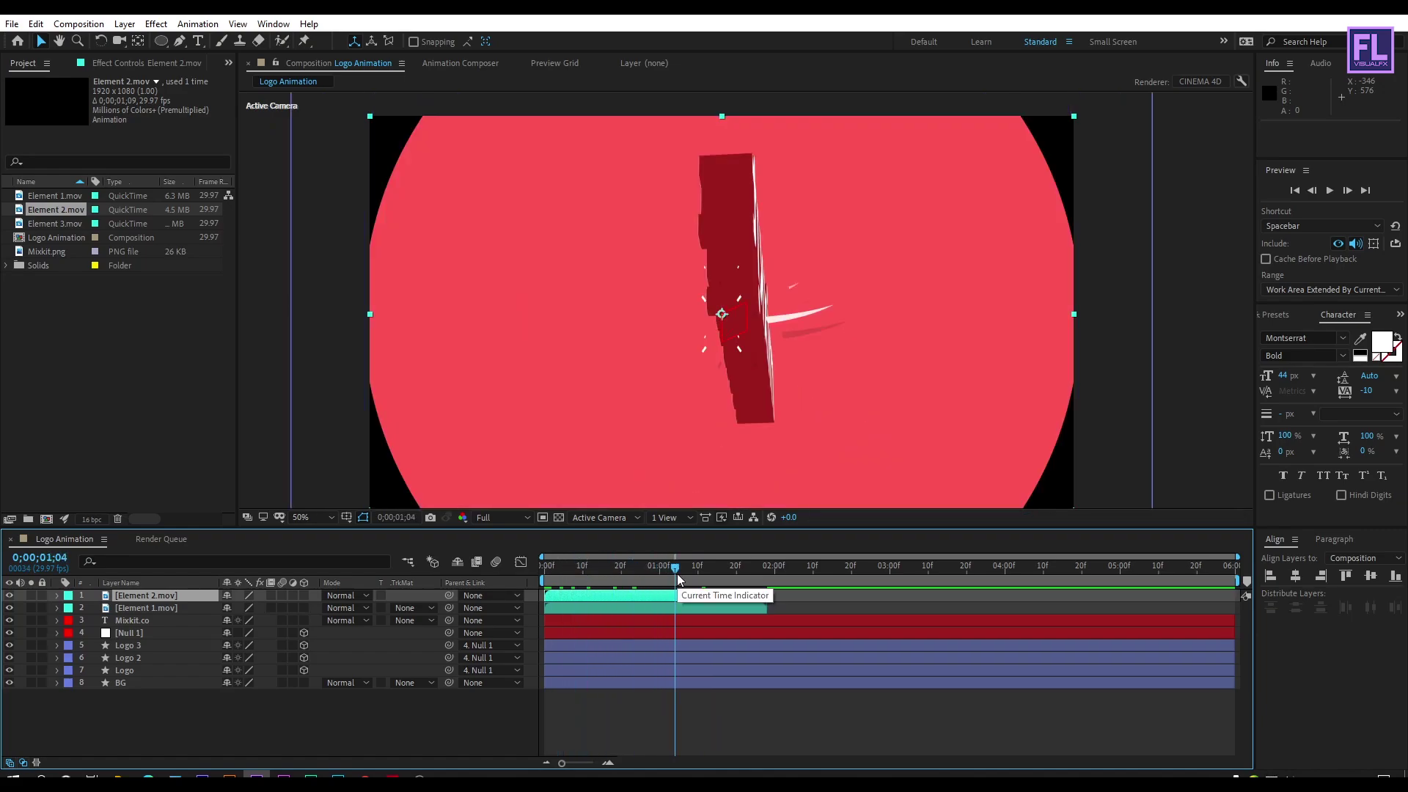
Step: Add Element 3.mov as the top layer and shift it to start at 0;00;02;19
drag(71, 231, 209, 595)
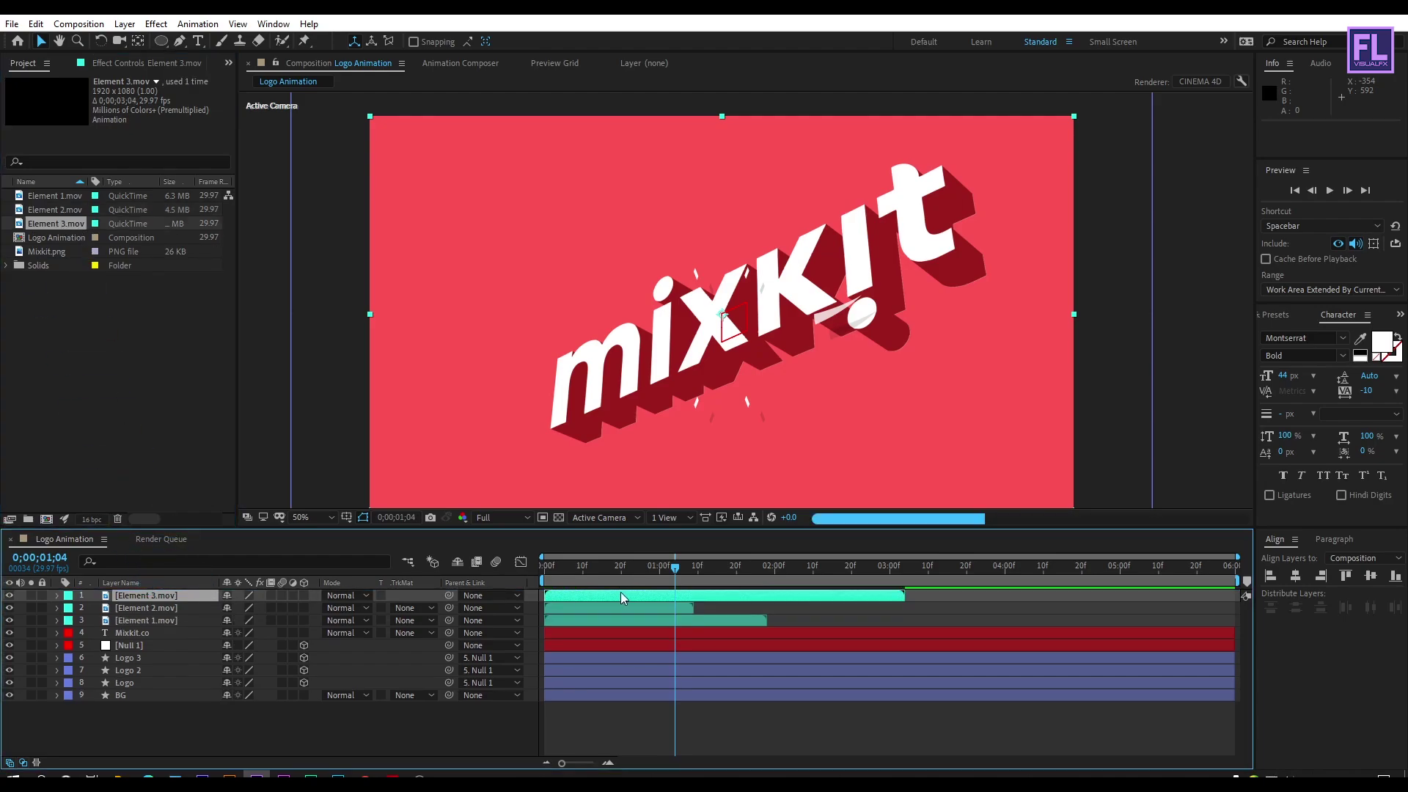
drag(715, 599, 1019, 596)
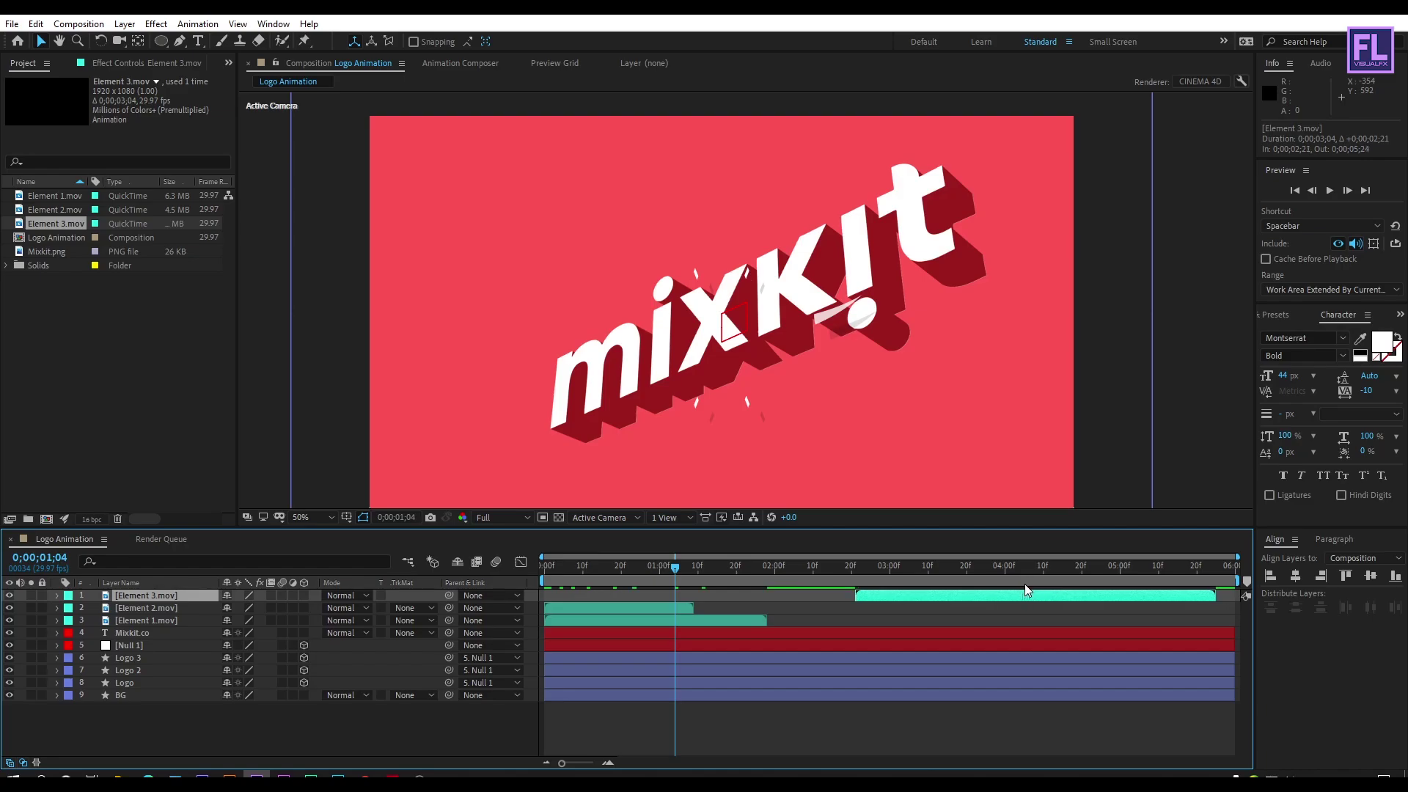
drag(819, 581, 872, 604)
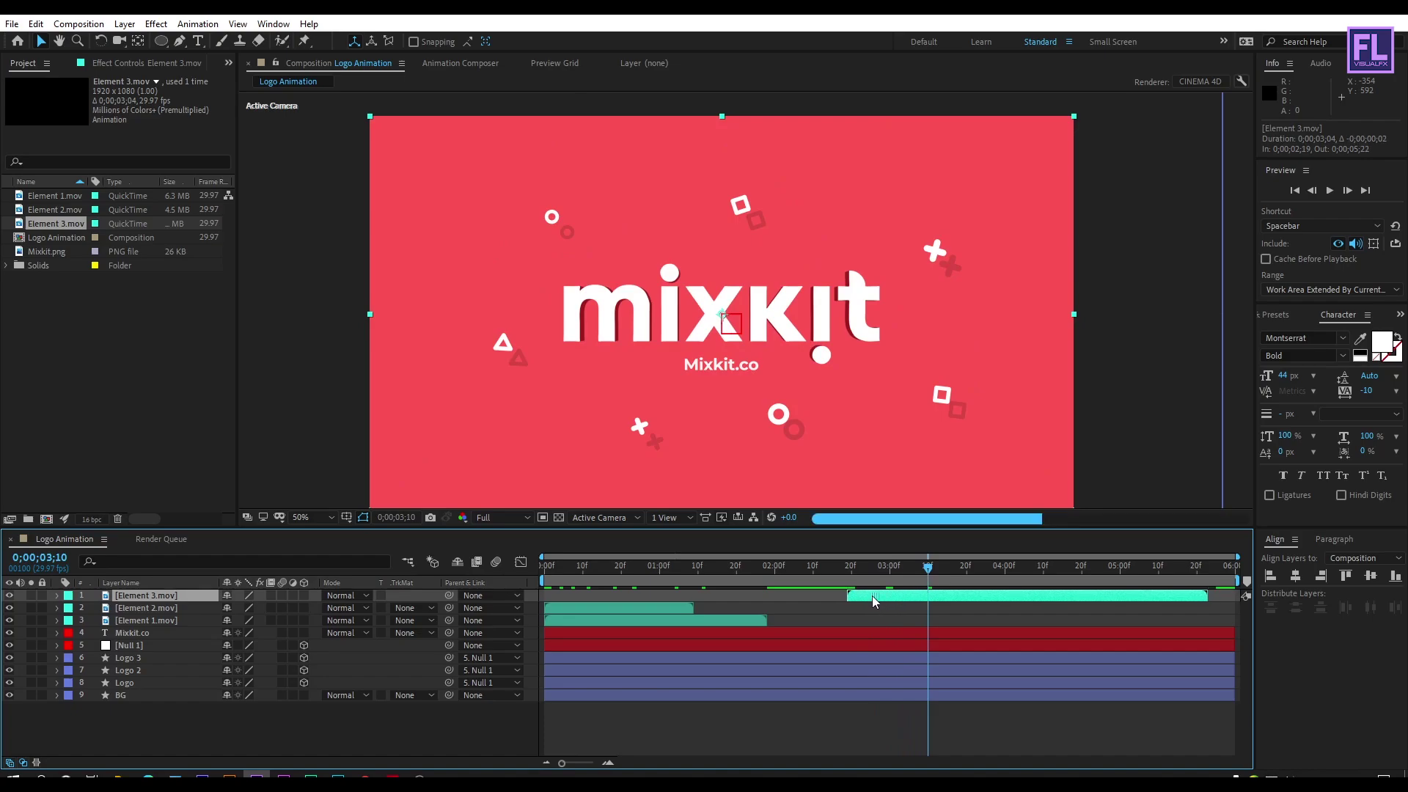
Step: Check the start of Element 3.mov, then preview the complete logo animation from the first frame
click(841, 572)
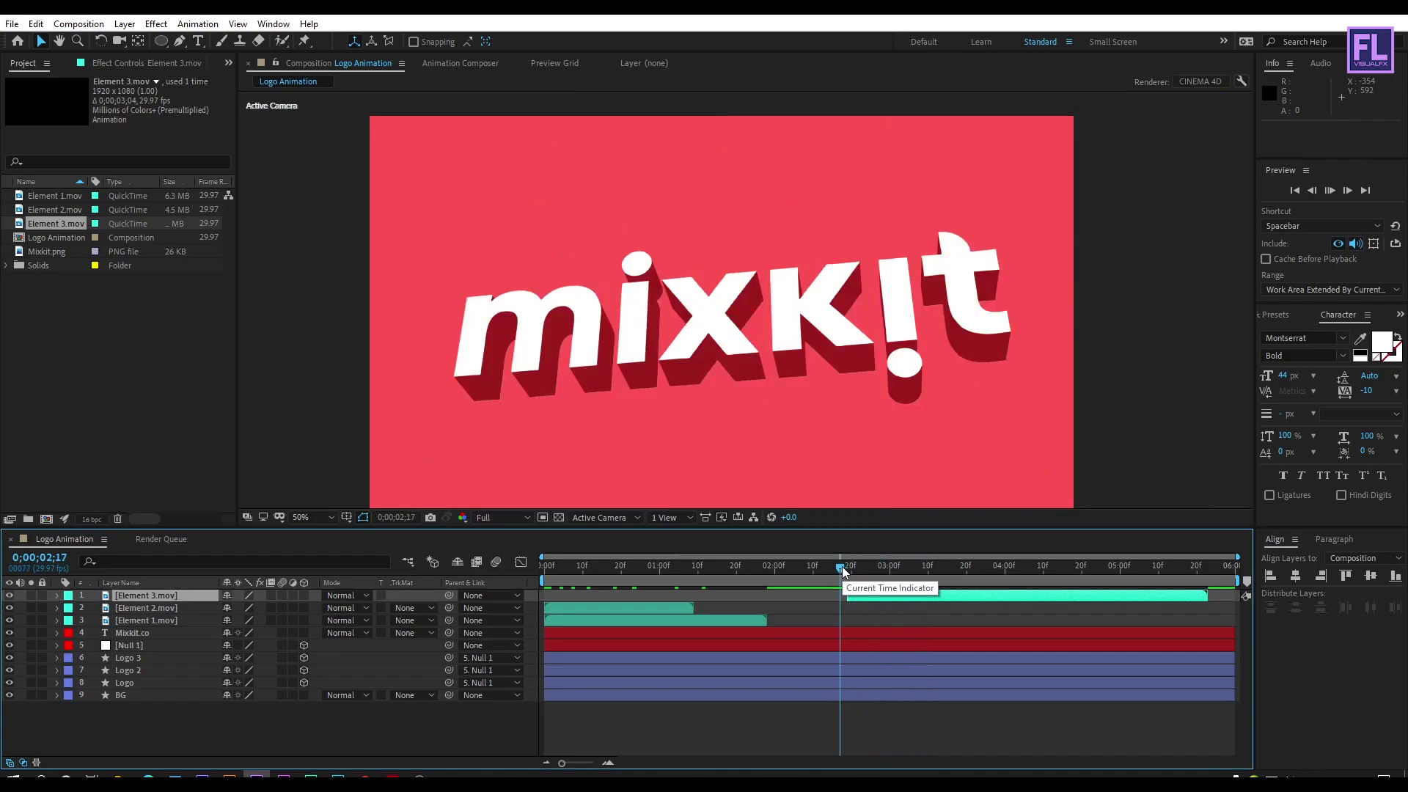
click(877, 579)
drag(878, 579, 527, 587)
key(space)
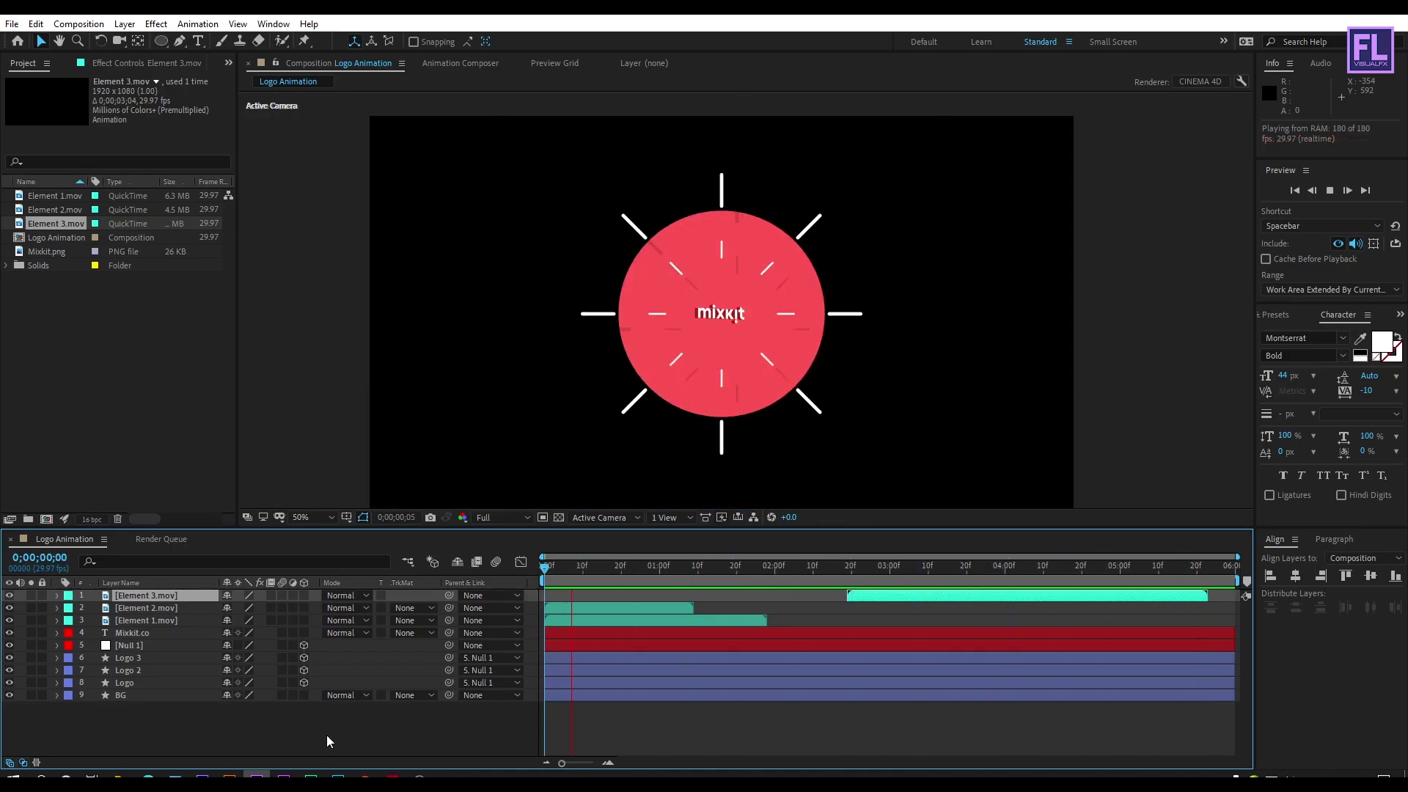